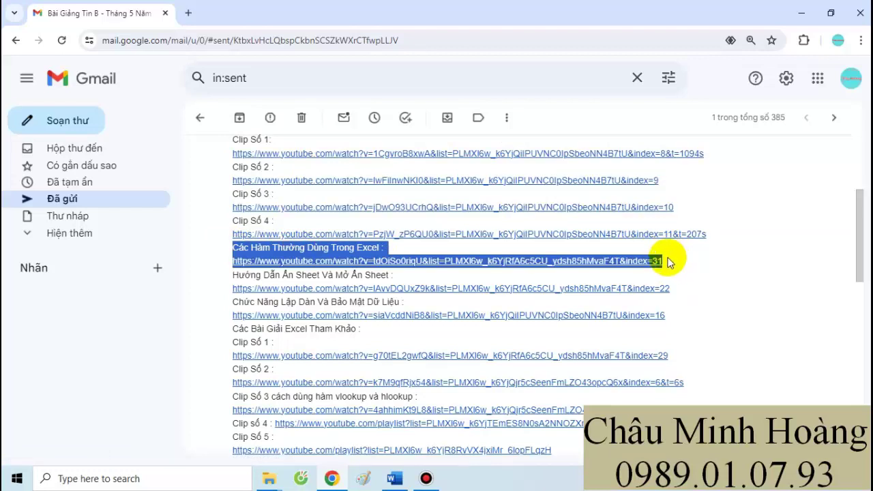
Examine the email's lesson links on hiding sheets, creating and protecting data, and the reference Excel exercises.
{"action": "left_click", "coordinate": [230, 277]}
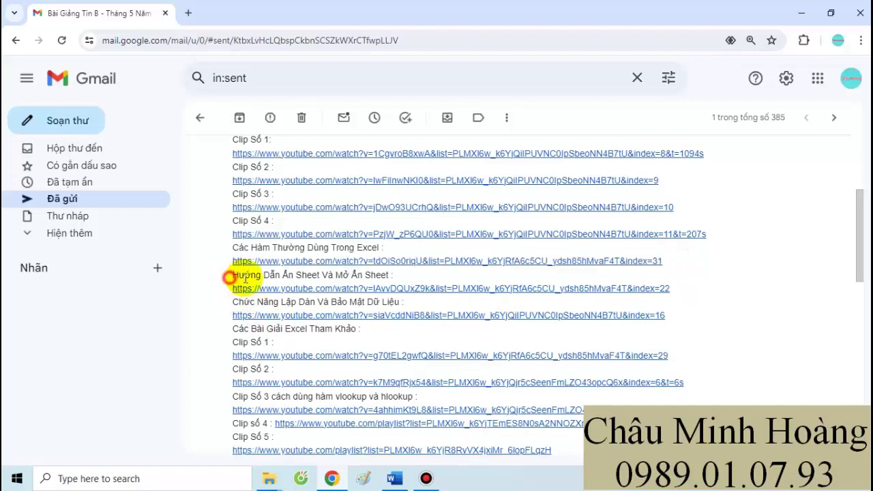
{"action": "left_click_drag", "start_coordinate": [231, 277], "coordinate": [705, 318]}
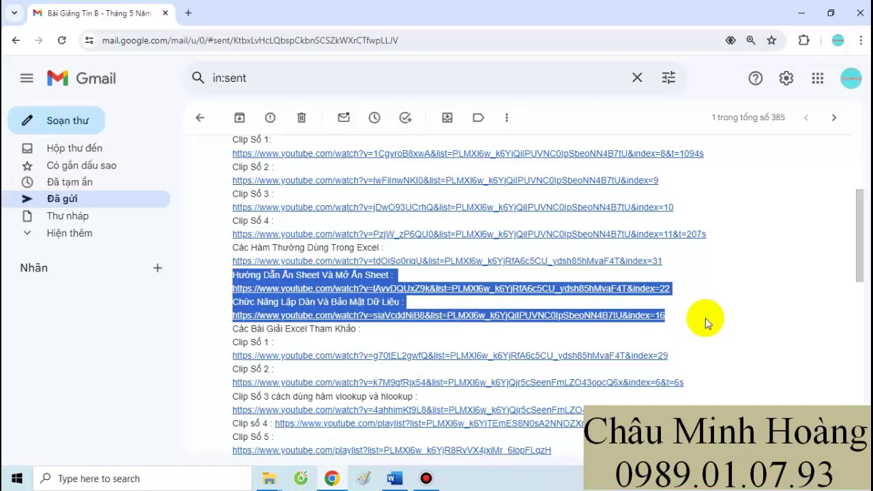
{"action": "scroll", "coordinate": [700, 306], "scroll_direction": "down", "scroll_amount": 2}
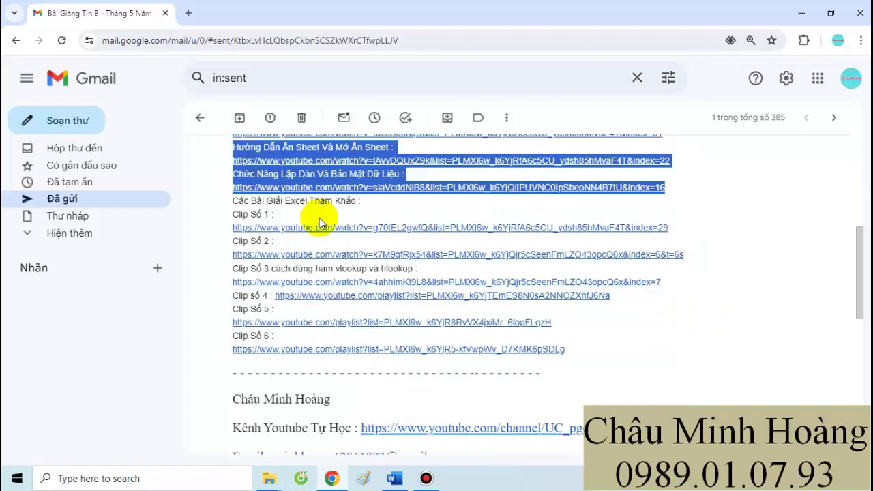
{"action": "left_click", "coordinate": [232, 202]}
{"action": "left_click_drag", "start_coordinate": [232, 203], "coordinate": [613, 349]}
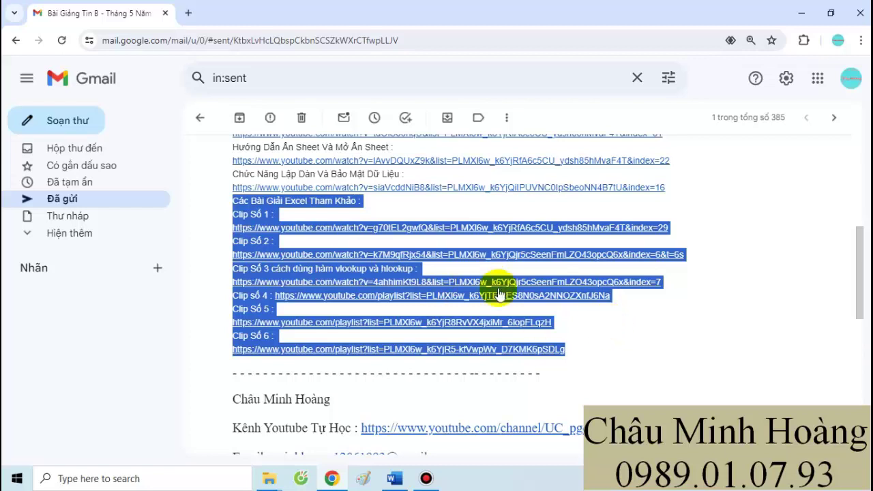
{"action": "left_click", "coordinate": [427, 477]}
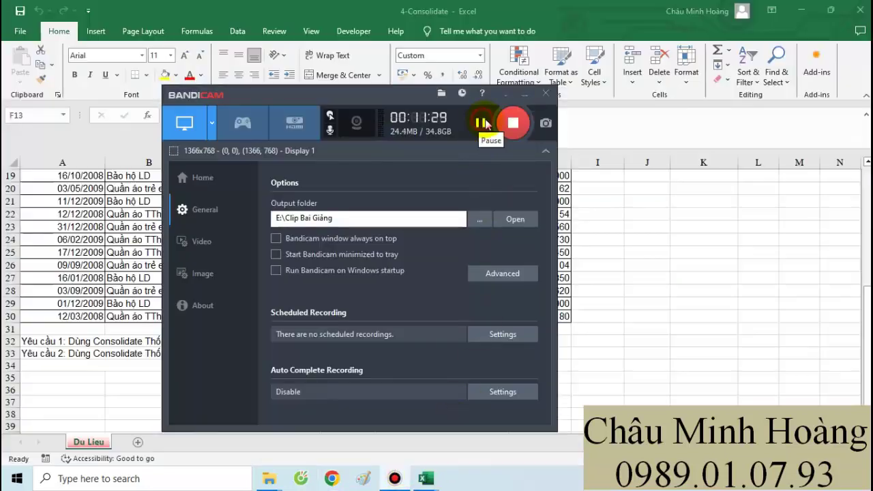
{"action": "left_click", "coordinate": [524, 93]}
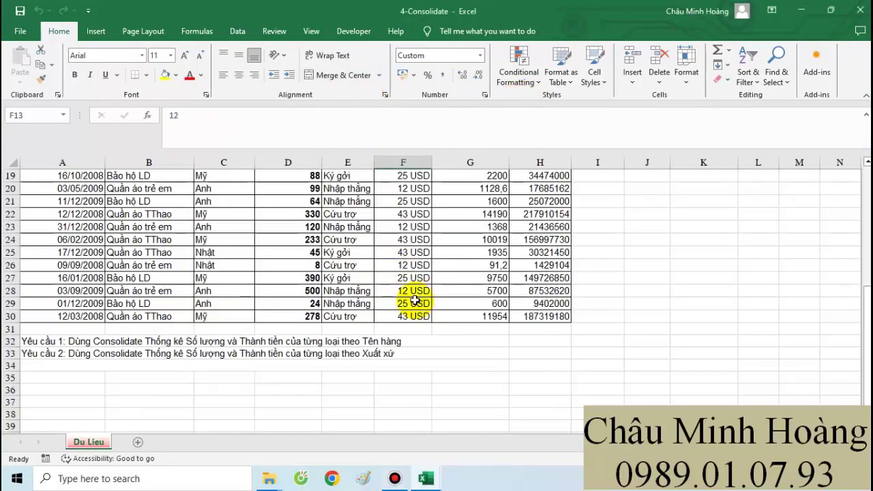
Format the empty range A35:H45 below the two requirements in the 4-Consolidate workbook as Times New Roman, size 22.
{"action": "scroll", "coordinate": [425, 292], "scroll_direction": "down", "scroll_amount": 2}
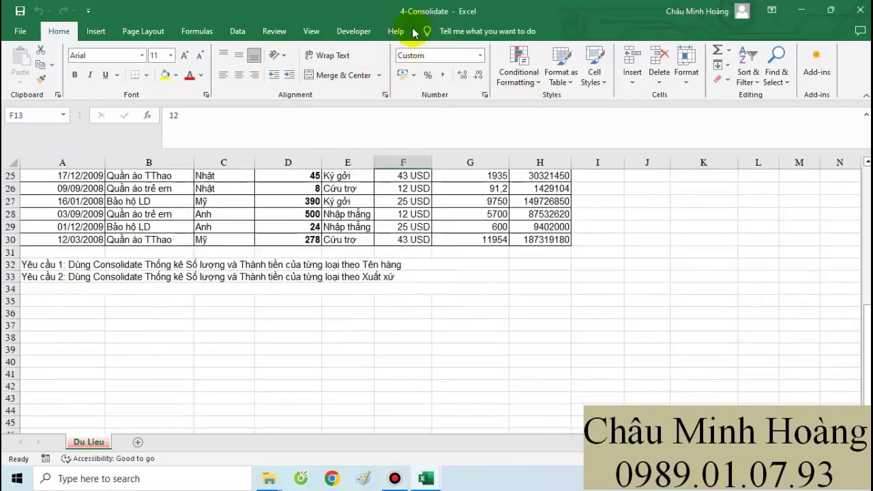
{"action": "left_click_drag", "start_coordinate": [60, 305], "coordinate": [552, 419]}
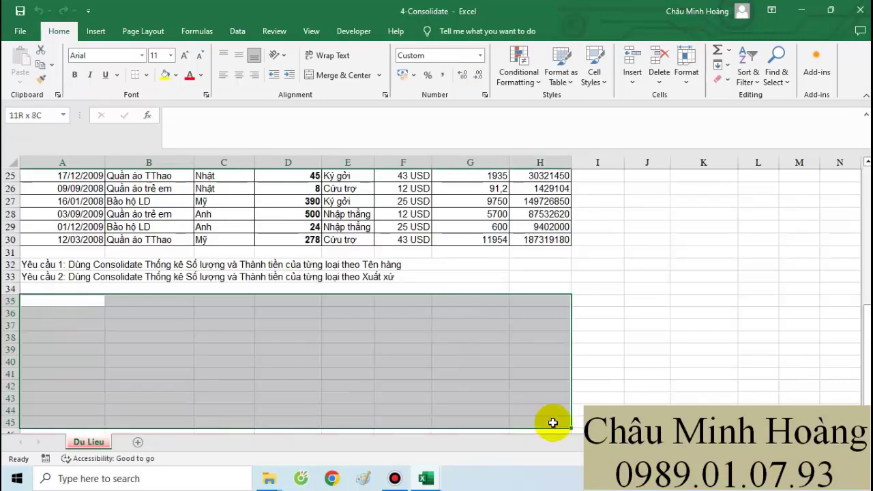
{"action": "left_click", "coordinate": [170, 56]}
{"action": "left_click", "coordinate": [155, 179]}
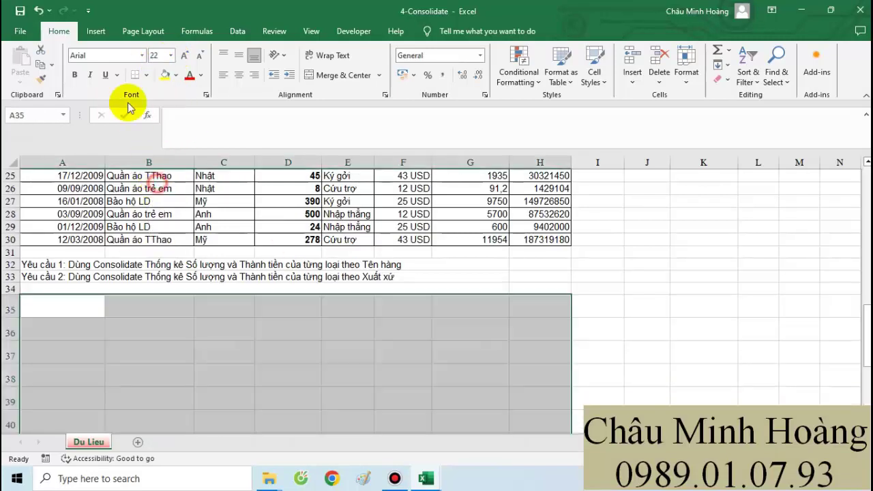
{"action": "left_click", "coordinate": [109, 55]}
{"action": "type", "text": "Tahoma"}
{"action": "type", "text": "Times New Roman"}
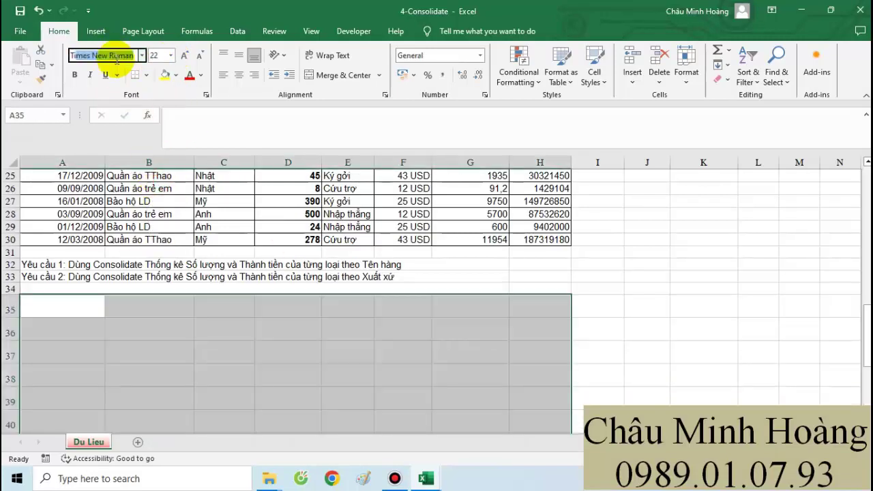
{"action": "key", "text": "Return"}
Enter the note "consolidate, nhìn hình" in cell A35.
{"action": "left_click", "coordinate": [78, 305]}
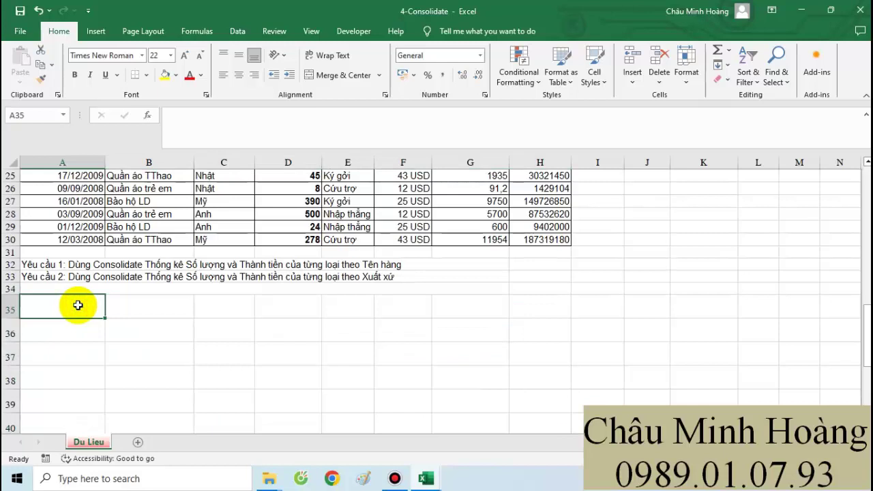
{"action": "type", "text": "conso"}
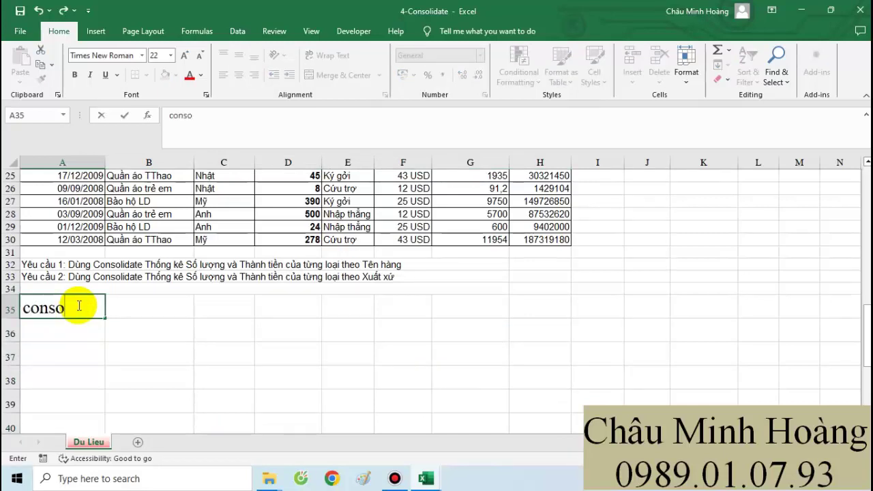
{"action": "type", "text": "lidate,"}
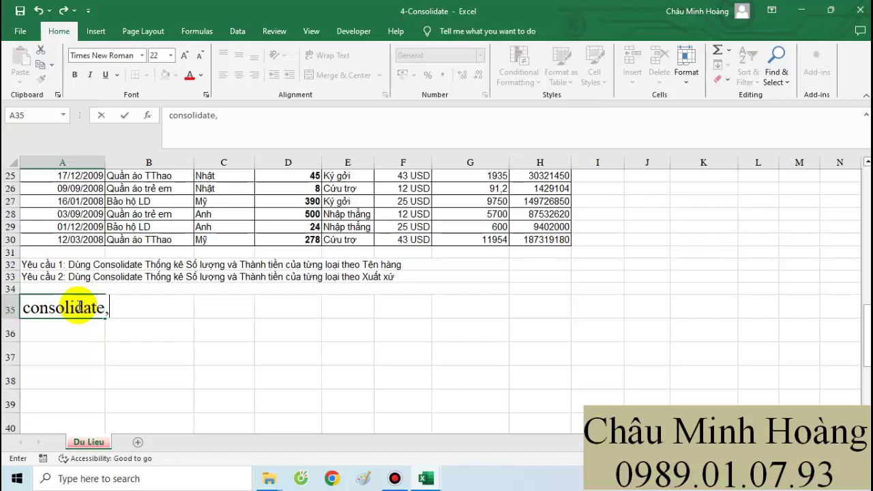
{"action": "type", "text": " nhìn"}
{"action": "type", "text": " hình"}
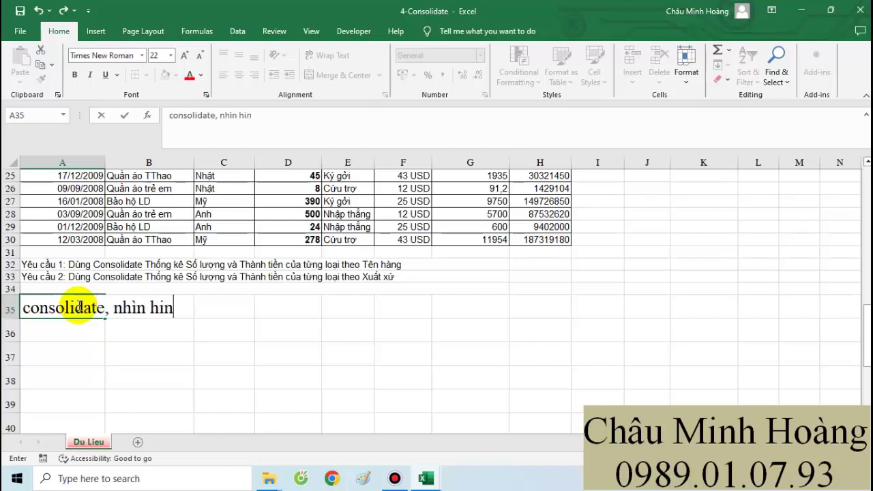
{"action": "key", "text": "Return"}
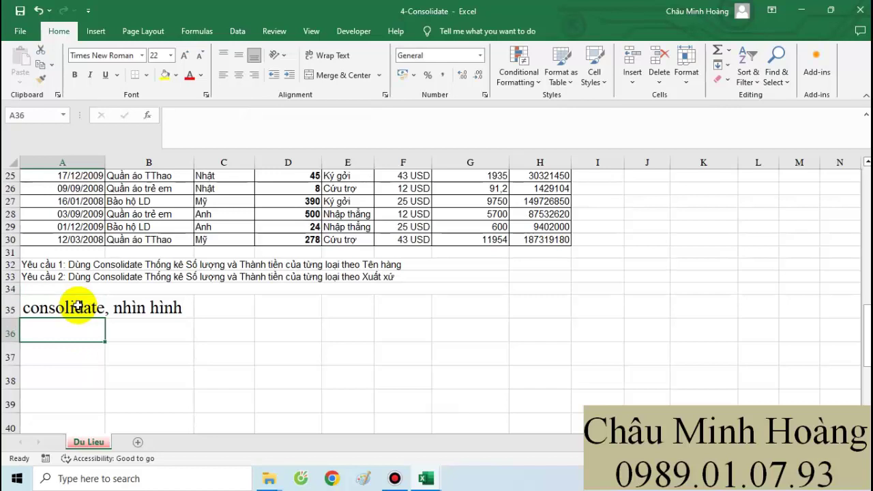
Enter the note "thống kê từ sheet, bảng" in cell A36.
{"action": "type", "text": "thống kê tư"}
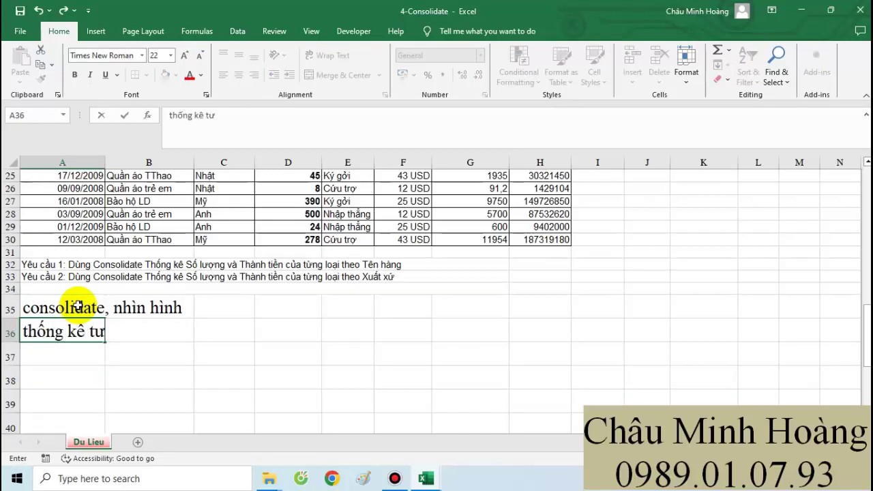
{"action": "key", "text": "BackSpace"}
{"action": "type", "text": "ừ she"}
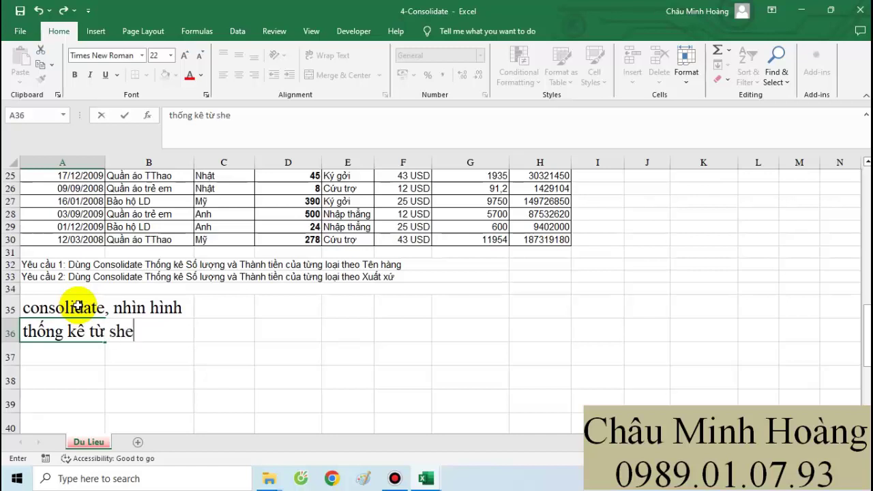
{"action": "type", "text": "et, bảng"}
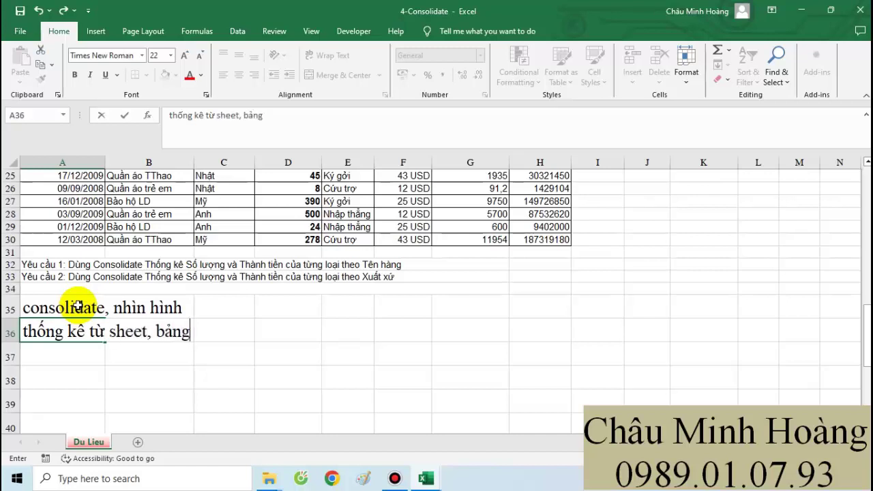
{"action": "key", "text": "Return"}
Write the note "dữ liệu tự động cập nhật, liên kết với nhau" in cell A37.
{"action": "type", "text": "dữ "}
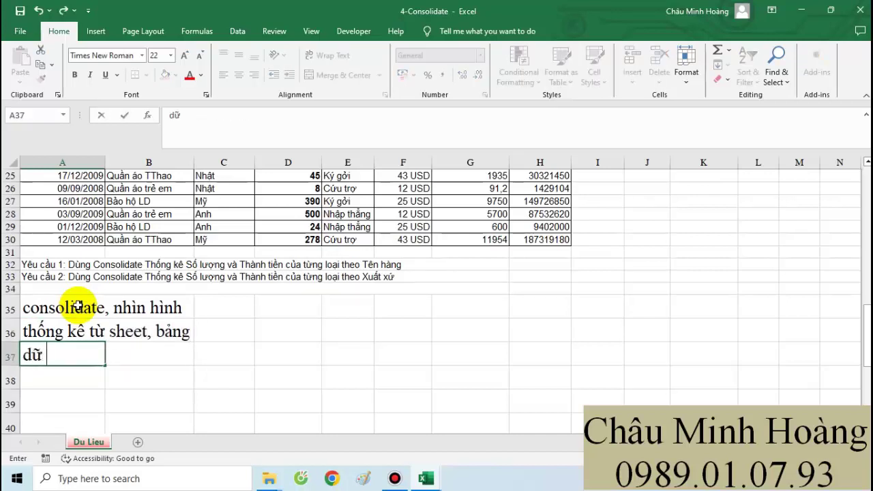
{"action": "type", "text": "liệu tự độn"}
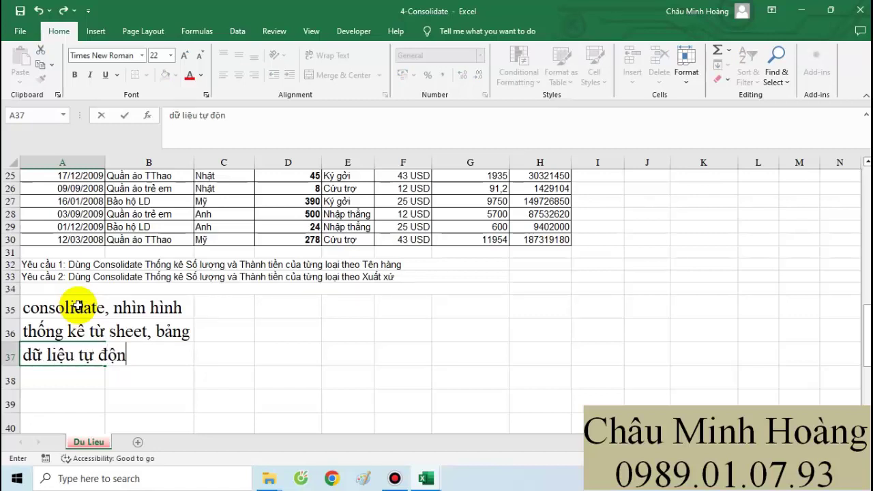
{"action": "type", "text": "g cap nha"}
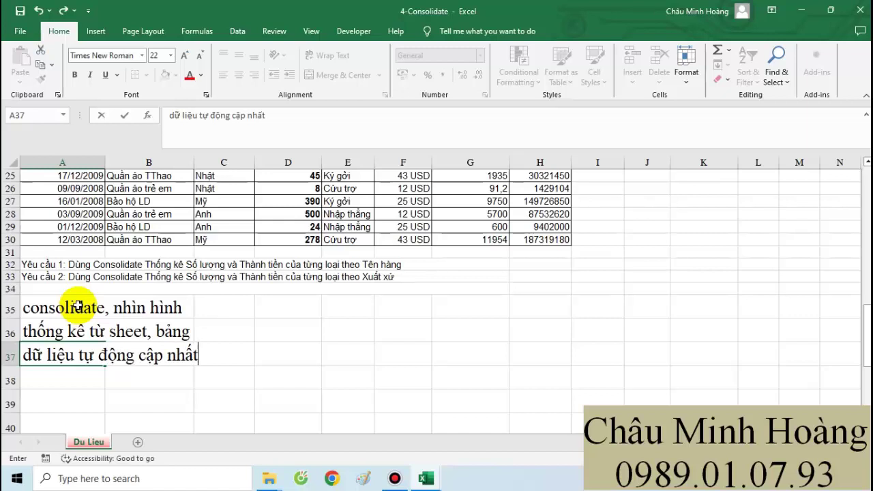
{"action": "type", "text": "t, lien k"}
{"action": "key", "text": "BackSpace"}
{"action": "key", "text": "BackSpace"}
{"action": "type", "text": "e"}
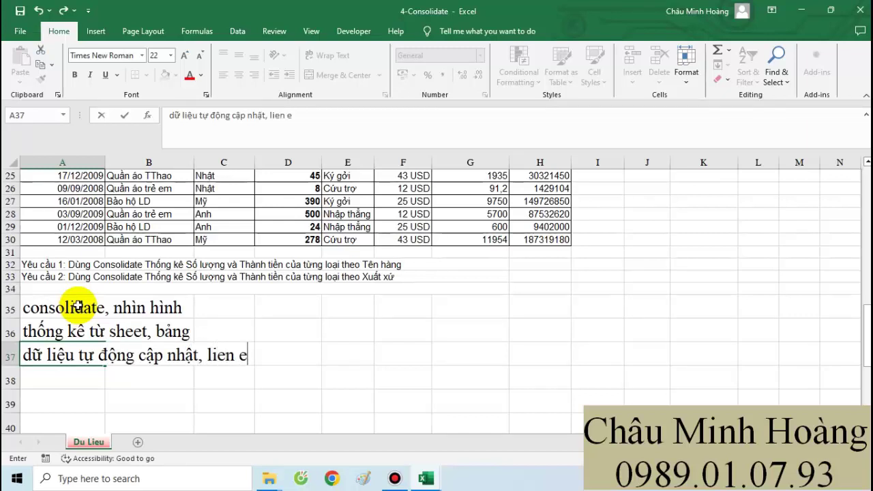
{"action": "type", "text": " kết v"}
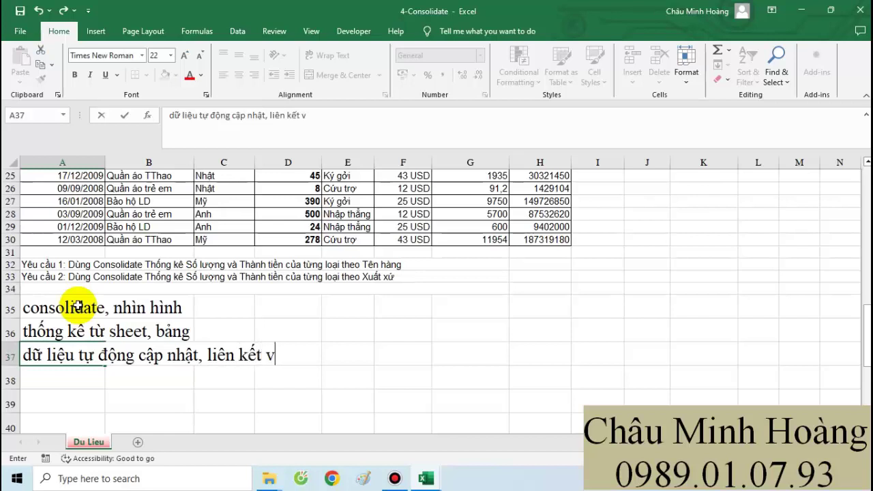
{"action": "type", "text": "ới nhâu"}
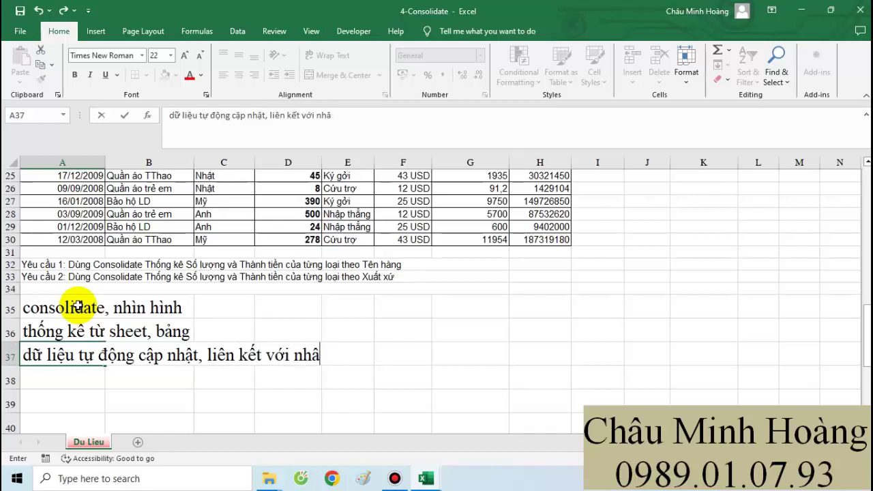
{"action": "key", "text": "BackSpace"}
{"action": "type", "text": "au"}
Enter the first instruction "b1: copy tiêu đề" in cell A38.
{"action": "scroll", "coordinate": [79, 306], "scroll_direction": "down", "scroll_amount": 2}
{"action": "left_click", "coordinate": [60, 300]}
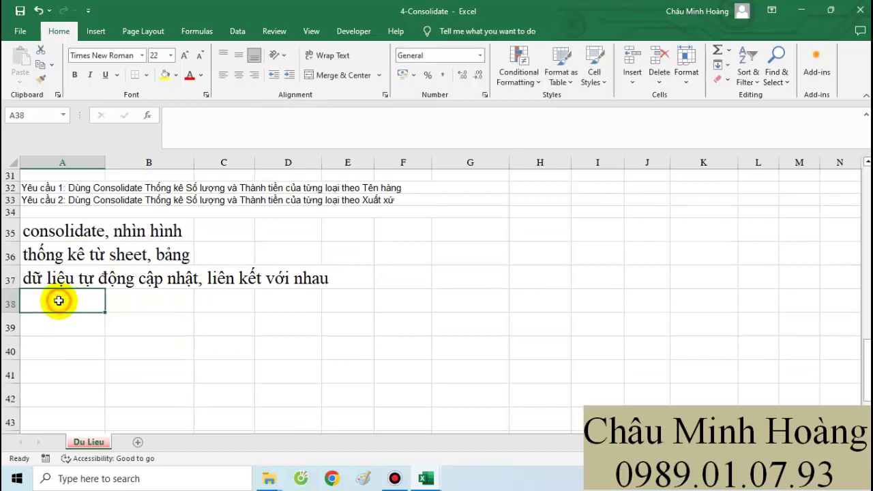
{"action": "type", "text": "b1: co"}
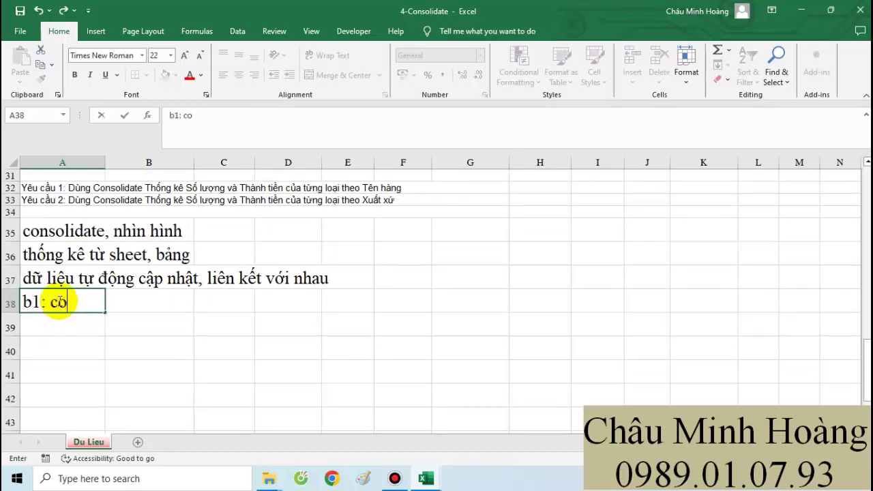
{"action": "type", "text": "py tiêu đê"}
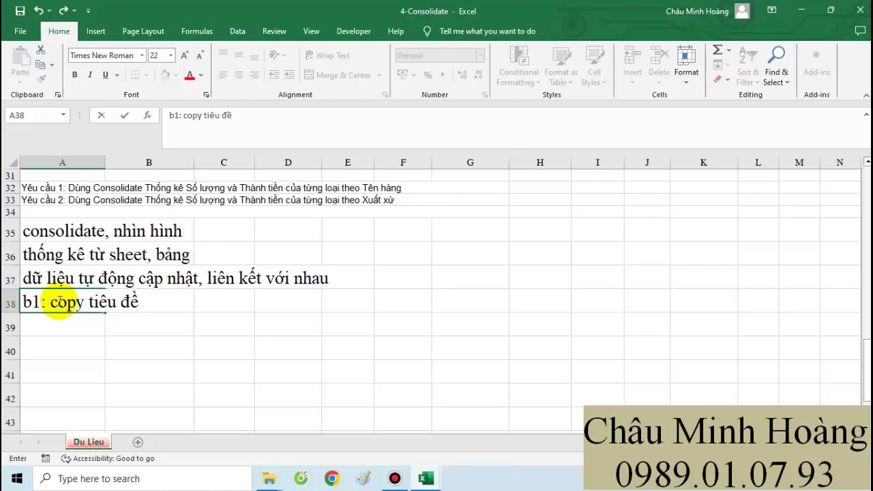
{"action": "key", "text": "Return"}
Enter the second instruction "b2 : dán ra vùng trống" in cell A39.
{"action": "type", "text": "b2 :"}
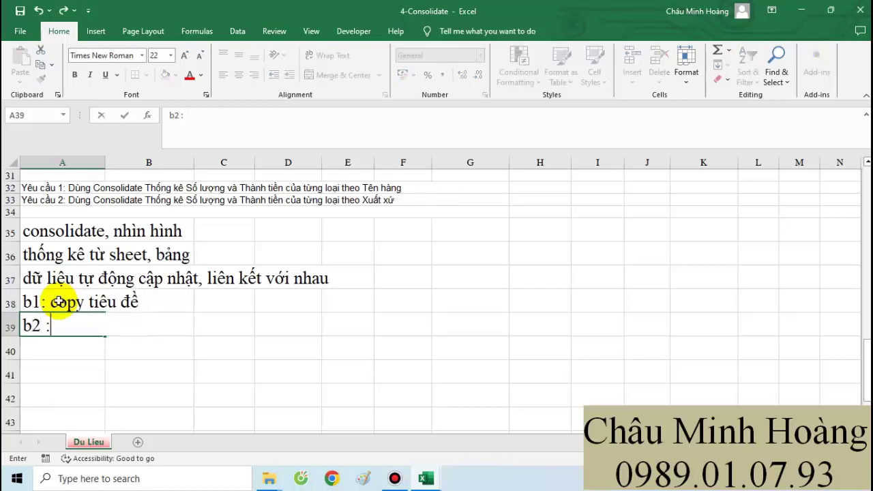
{"action": "type", "text": " dans "}
{"action": "type", "text": "ra "}
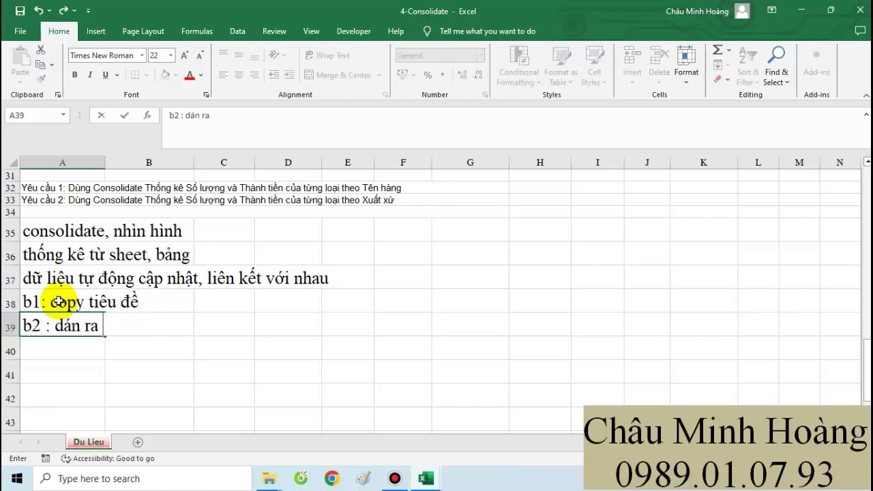
{"action": "type", "text": "vùng trống"}
{"action": "key", "text": "Return"}
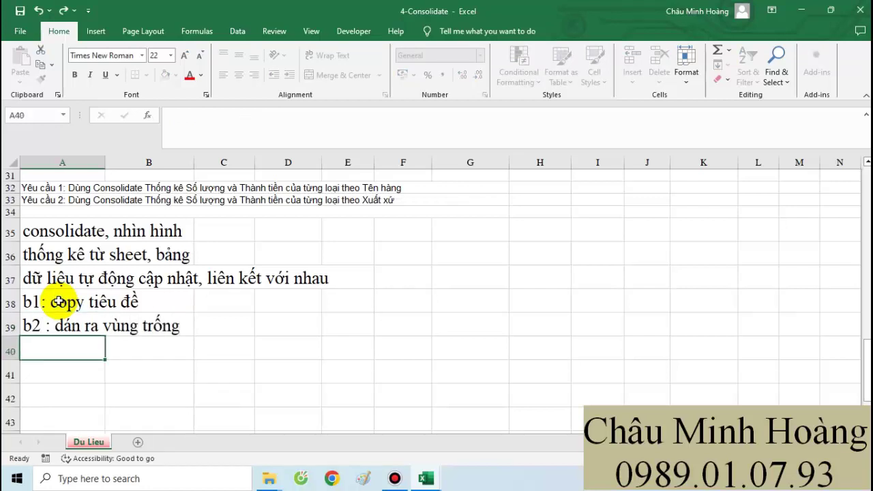
Enter the third instruction "b3: quét chọn tiêu đề vừa dán ra" in cell A40.
{"action": "type", "text": "b3: "}
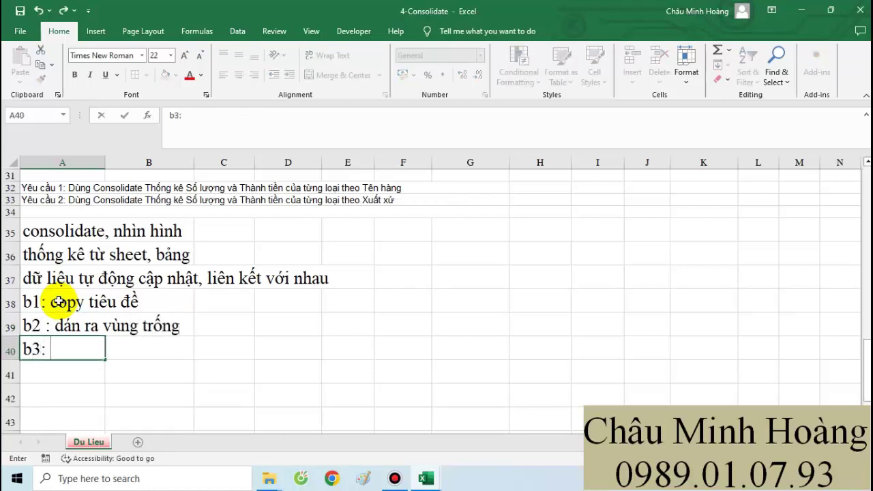
{"action": "type", "text": "quét chọn "}
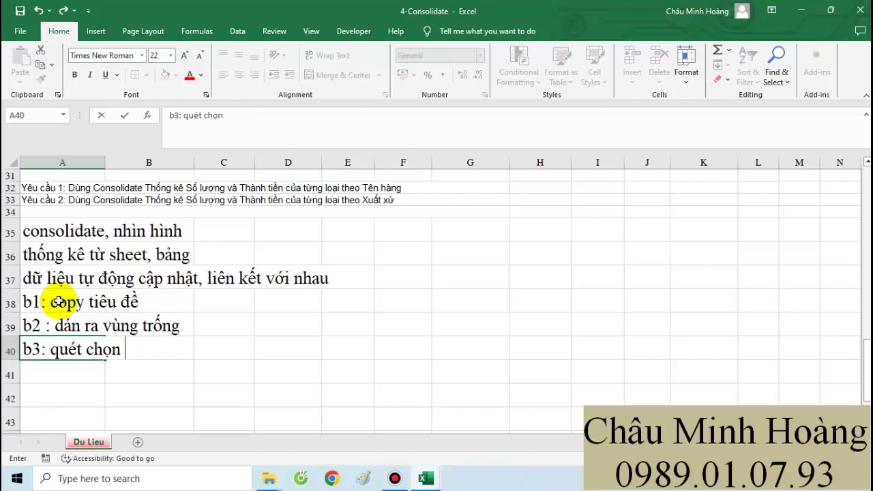
{"action": "type", "text": "tiêu đe "}
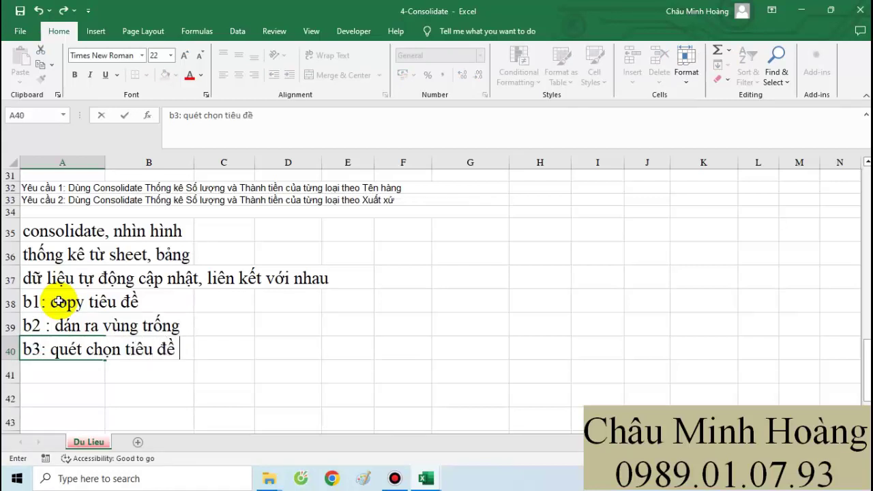
{"action": "type", "text": "vừa pá"}
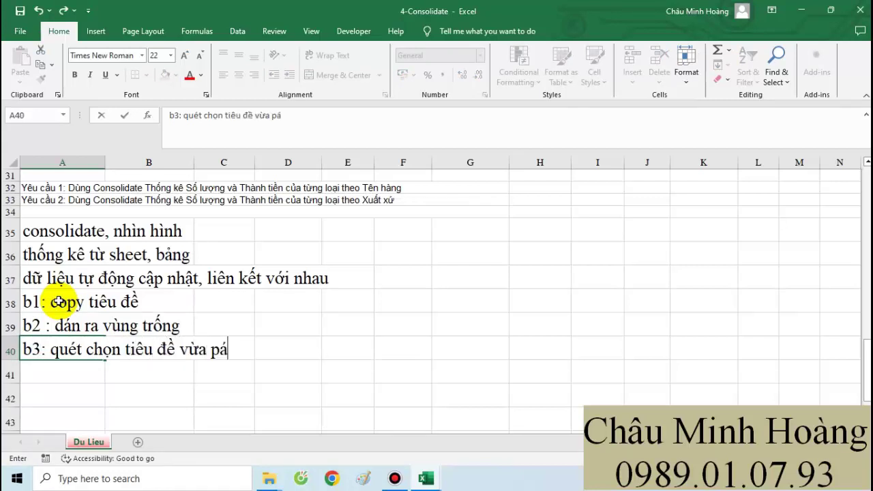
{"action": "type", "text": "st"}
{"action": "key", "text": "BackSpace"}
{"action": "key", "text": "BackSpace"}
{"action": "key", "text": "BackSpace"}
{"action": "type", "text": "dán ra"}
{"action": "key", "text": "Return"}
Enter the fourth instruction "b4: conlidate" in cell A41.
{"action": "type", "text": "b"}
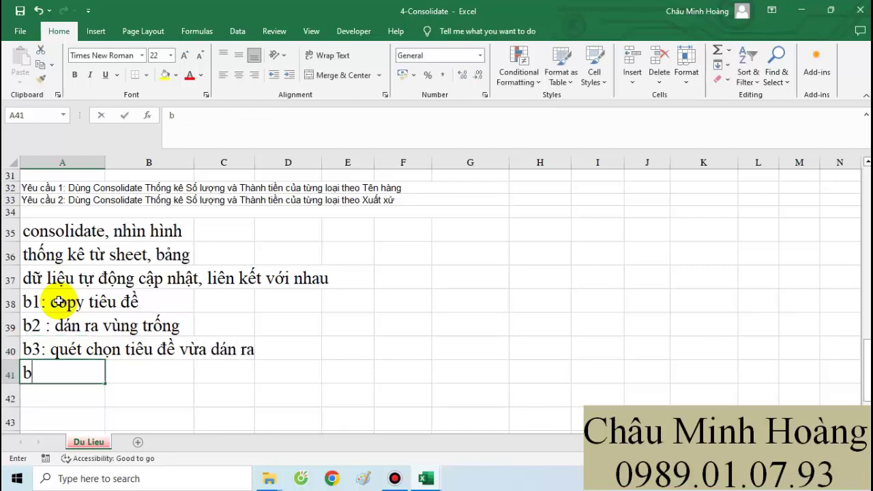
{"action": "type", "text": "4"}
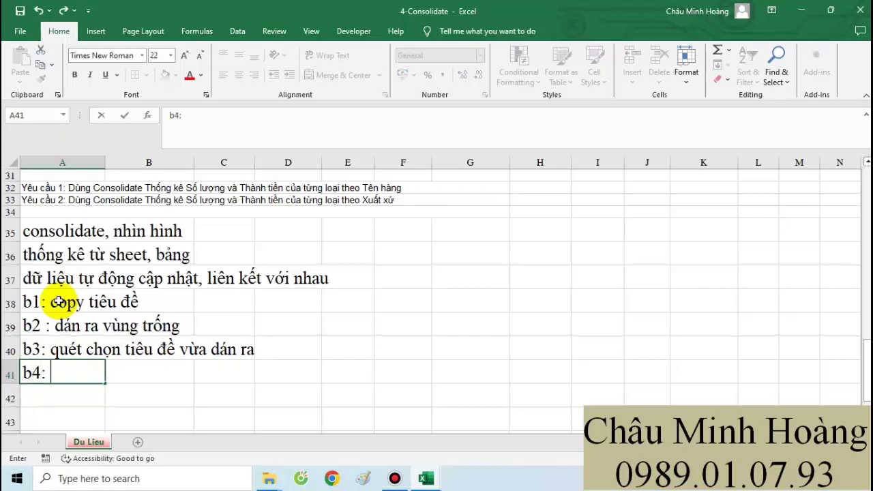
{"action": "type", "text": ": conlid"}
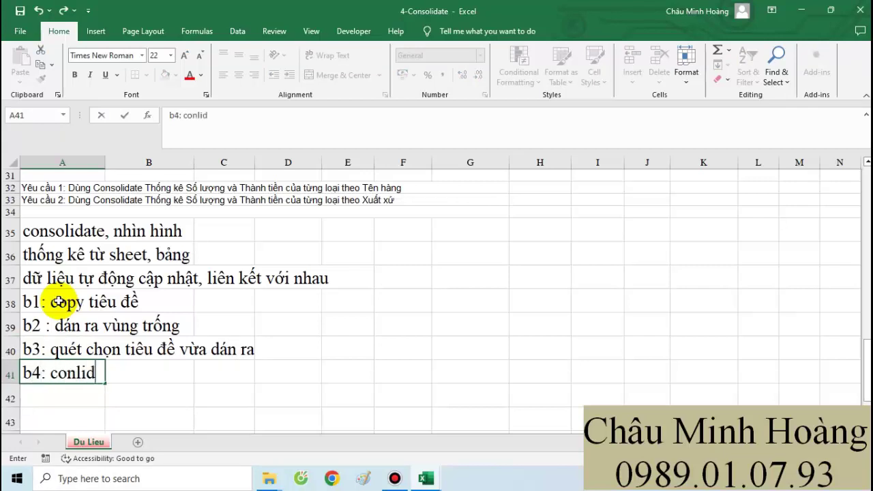
{"action": "type", "text": "ate"}
{"action": "key", "text": "Return"}
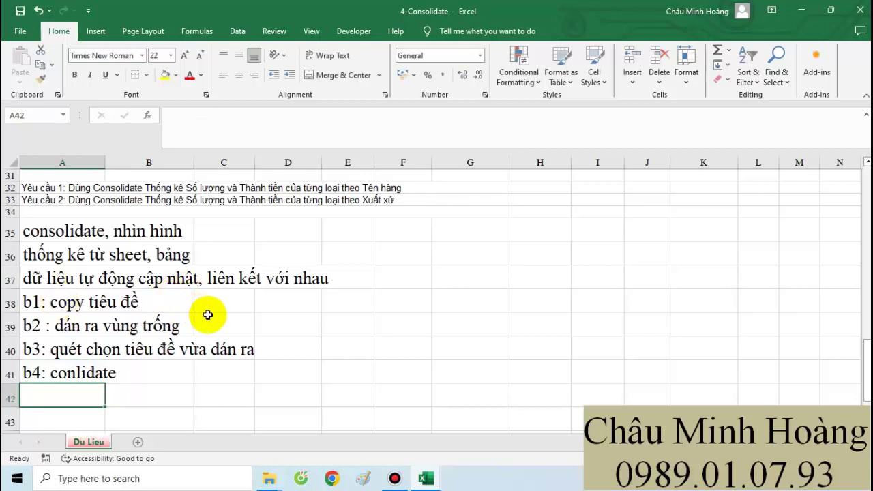
Replace the text in cell A41 with "consolidate", removing the autocompleted ", nhìn hình" ending.
{"action": "left_click", "coordinate": [101, 369]}
{"action": "type", "text": "cons"}
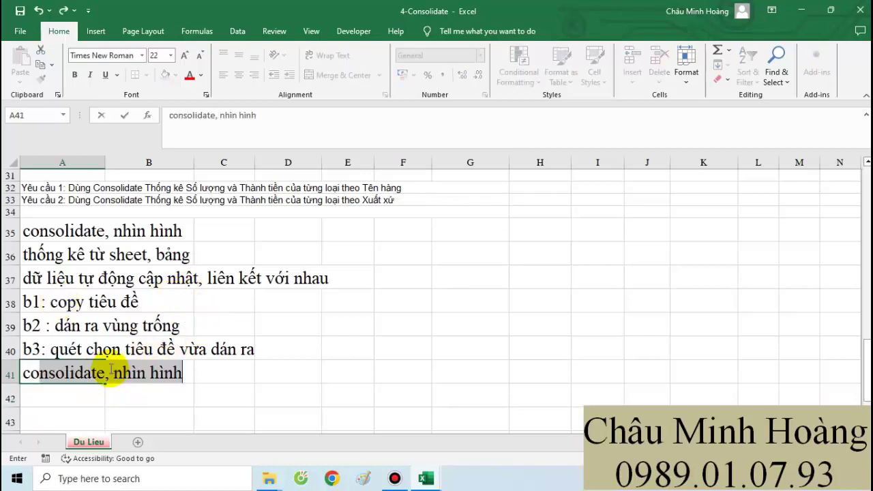
{"action": "type", "text": "o"}
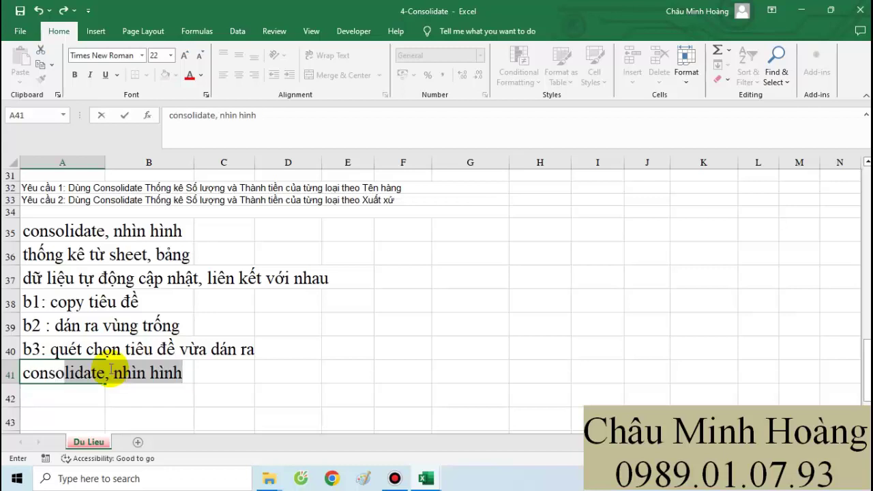
{"action": "type", "text": "lidate"}
{"action": "left_click_drag", "start_coordinate": [107, 379], "coordinate": [195, 381]}
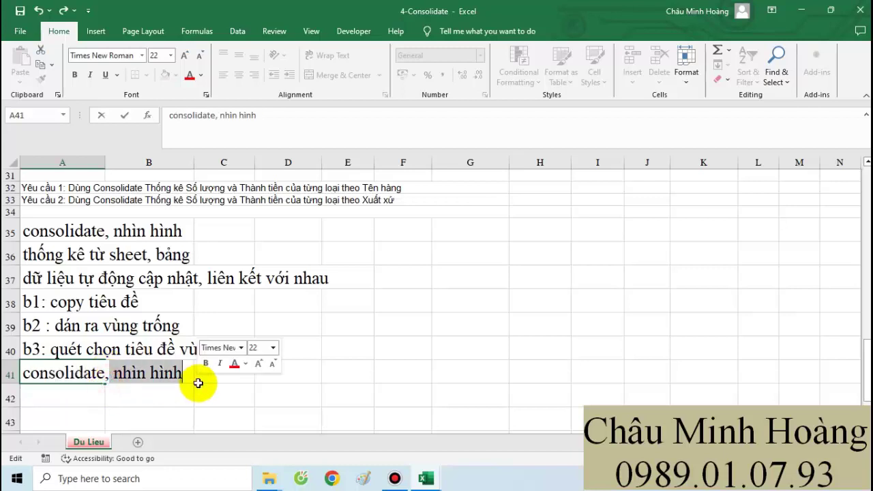
{"action": "key", "text": "Delete"}
{"action": "key", "text": "Return"}
{"action": "left_click", "coordinate": [325, 373]}
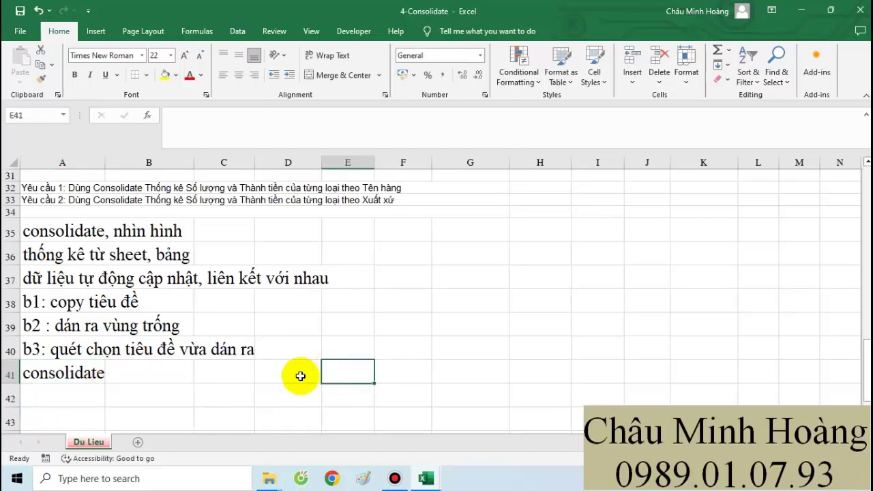
Examine the import report's title, header row and data rows, and the two Consolidate requirements written below the table.
{"action": "scroll", "coordinate": [313, 351], "scroll_direction": "up", "scroll_amount": 10}
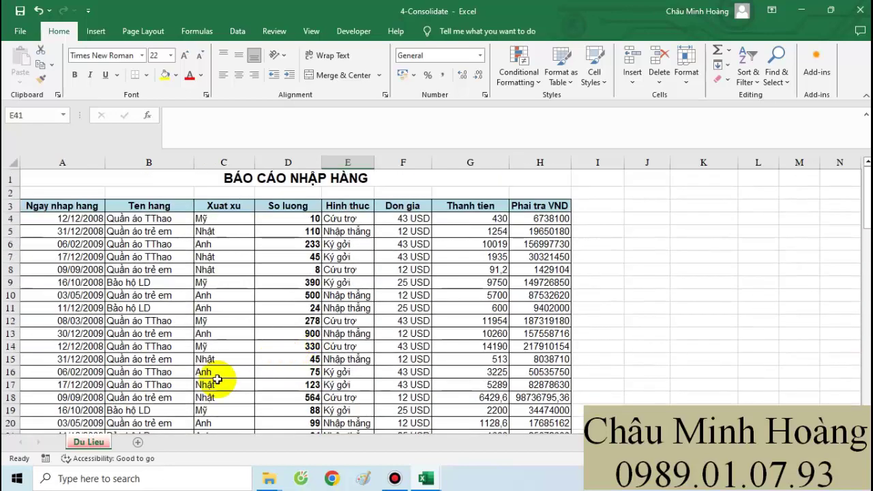
{"action": "left_click", "coordinate": [146, 179]}
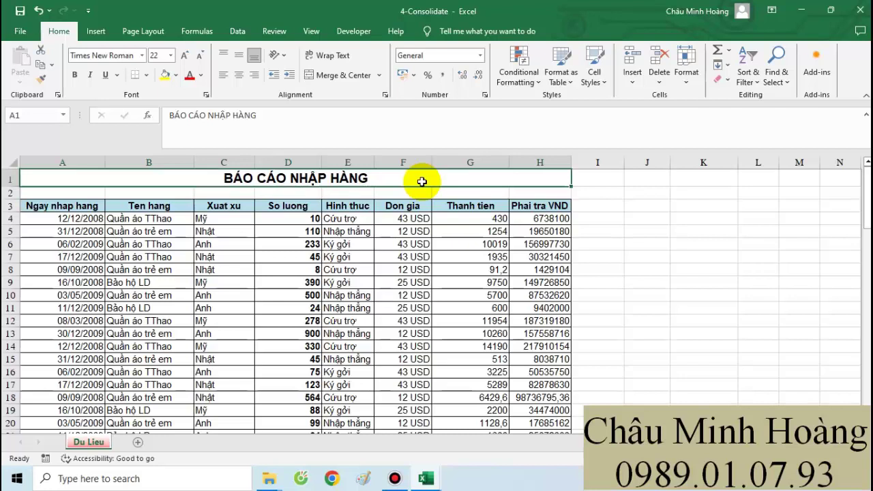
{"action": "left_click", "coordinate": [74, 204]}
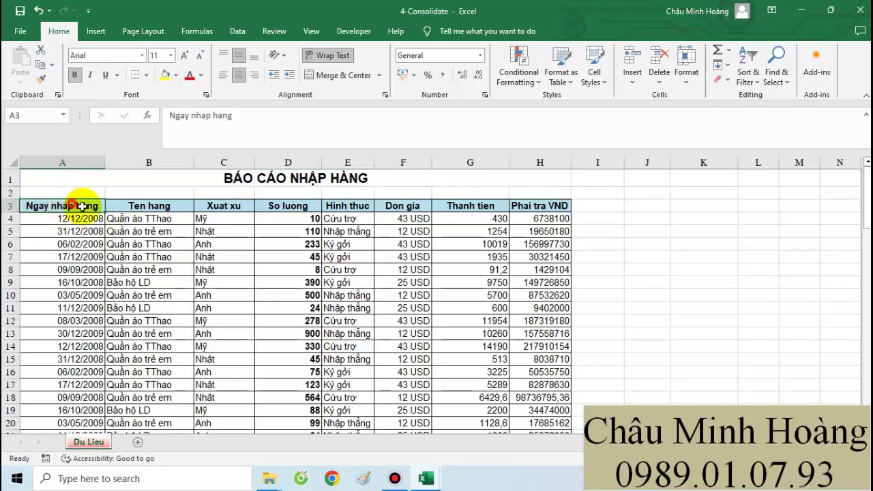
{"action": "left_click_drag", "start_coordinate": [82, 205], "coordinate": [559, 205]}
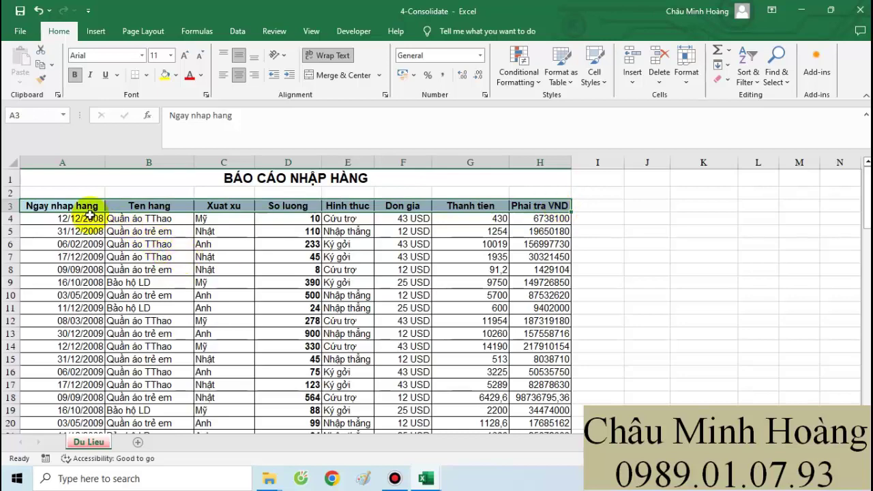
{"action": "left_click_drag", "start_coordinate": [73, 205], "coordinate": [540, 394]}
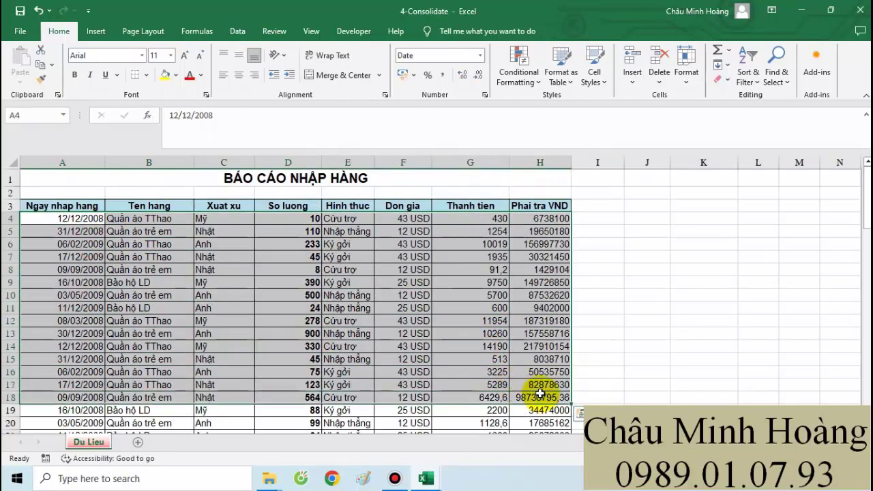
{"action": "left_click", "coordinate": [611, 335]}
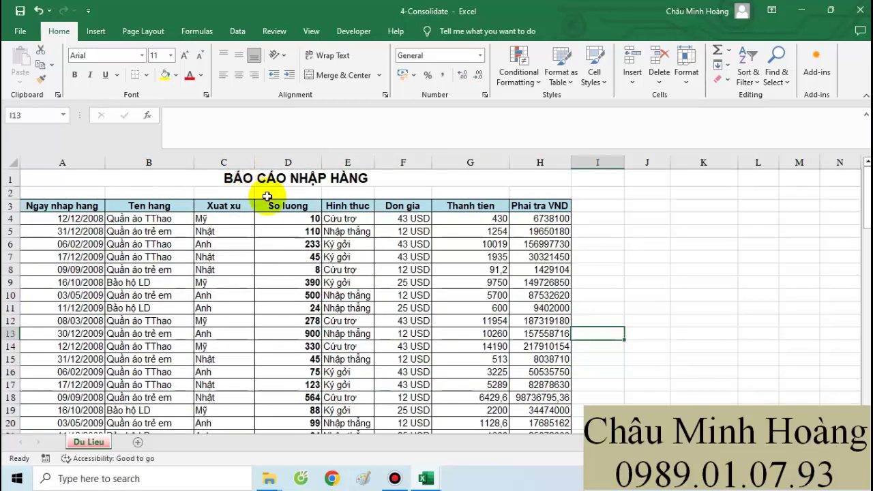
{"action": "scroll", "coordinate": [263, 232], "scroll_direction": "down", "scroll_amount": 6}
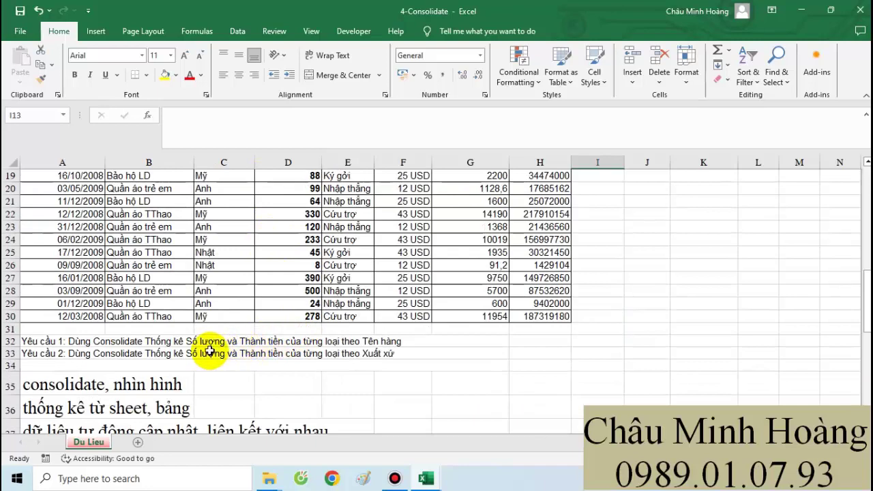
{"action": "left_click", "coordinate": [235, 354]}
{"action": "left_click", "coordinate": [399, 339]}
Copy the So luong, Thanh tien and Ten hang headings from row 3 and paste them into B43:D43 below the notes.
{"action": "scroll", "coordinate": [390, 316], "scroll_direction": "up", "scroll_amount": 6}
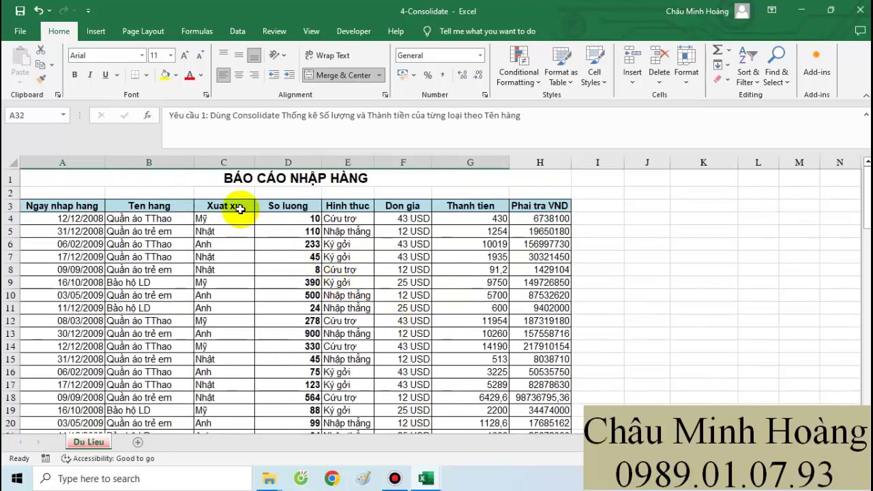
{"action": "left_click", "coordinate": [291, 206]}
{"action": "left_click", "coordinate": [462, 205], "text": "ctrl"}
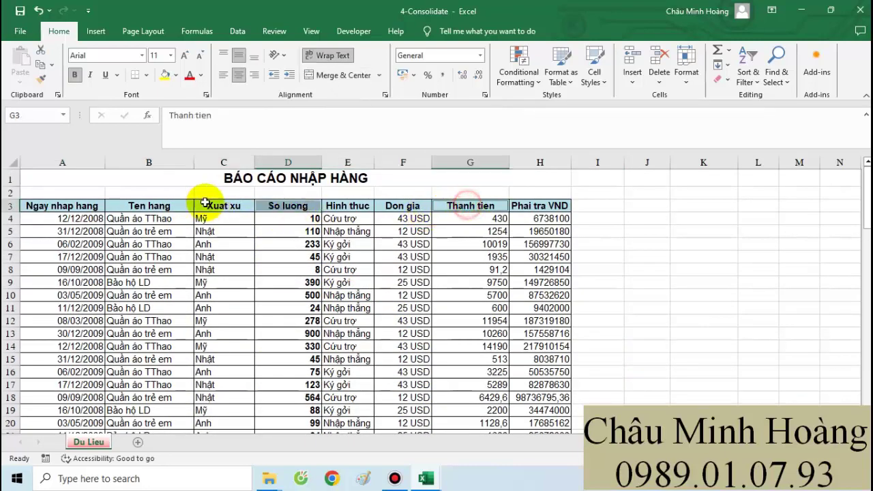
{"action": "left_click", "coordinate": [147, 206], "text": "ctrl"}
{"action": "key", "text": "ctrl+c"}
{"action": "scroll", "coordinate": [334, 289], "scroll_direction": "down", "scroll_amount": 10}
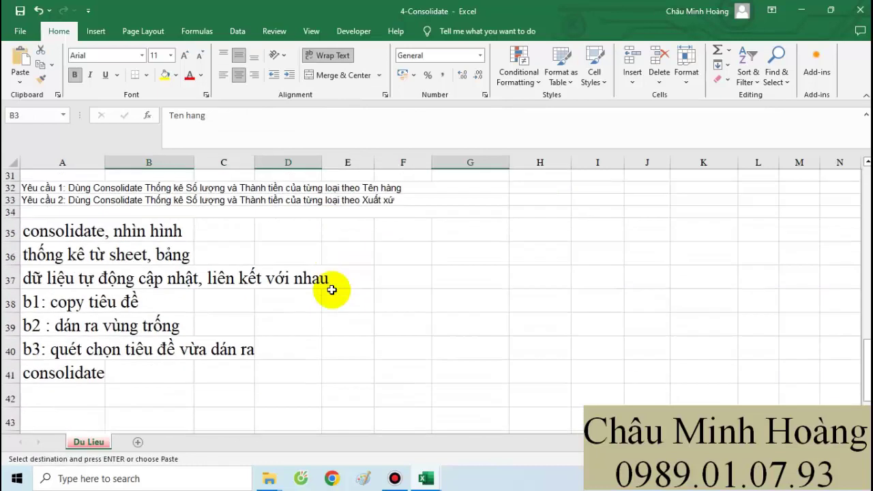
{"action": "left_click", "coordinate": [172, 379]}
{"action": "key", "text": "ctrl+v"}
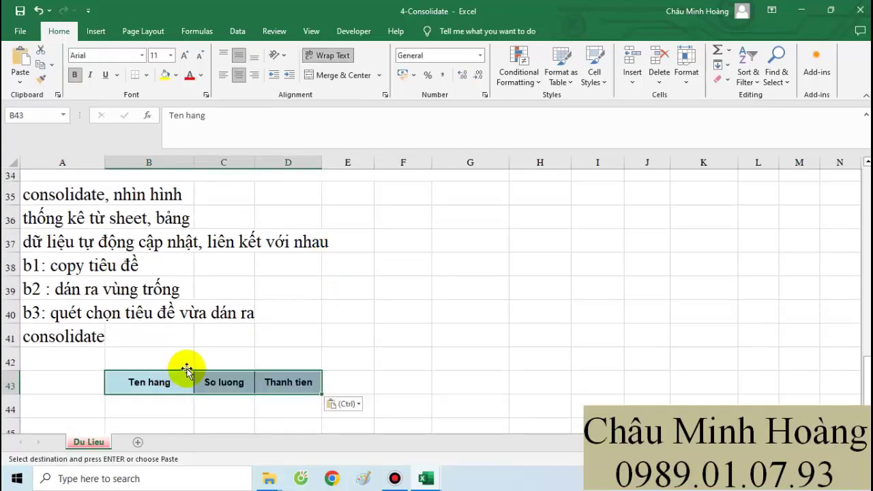
{"action": "scroll", "coordinate": [184, 370], "scroll_direction": "down", "scroll_amount": 2}
{"action": "scroll", "coordinate": [214, 357], "scroll_direction": "up", "scroll_amount": 2}
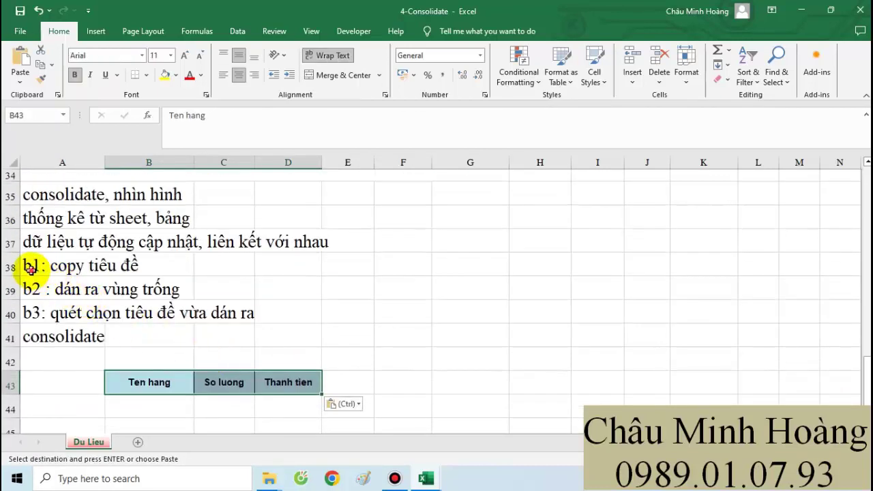
{"action": "left_click_drag", "start_coordinate": [31, 263], "coordinate": [146, 292]}
{"action": "left_click_drag", "start_coordinate": [141, 382], "coordinate": [285, 386]}
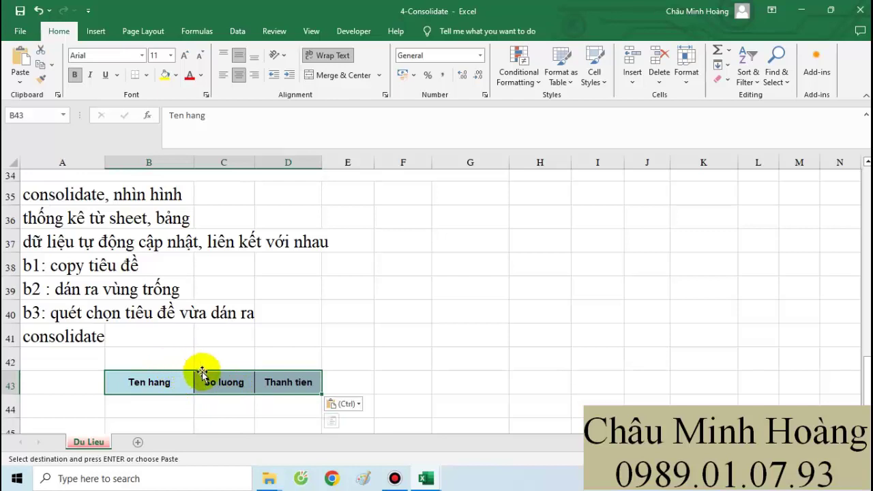
{"action": "left_click", "coordinate": [155, 385]}
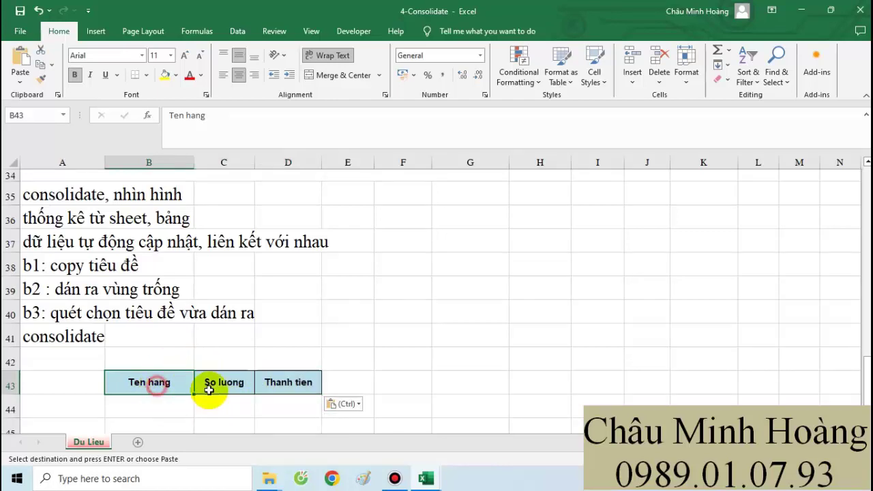
{"action": "left_click", "coordinate": [287, 392]}
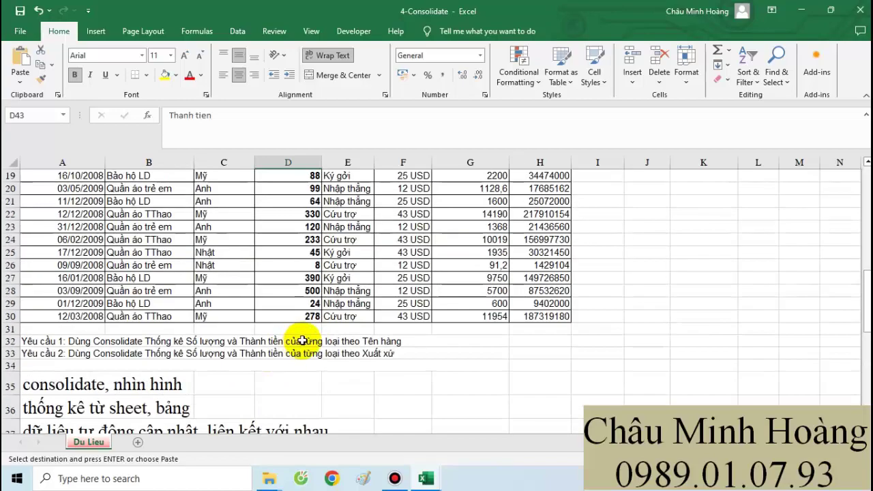
Copy the So luong and Thanh tien headings from the source table and paste them into C44:D44.
{"action": "scroll", "coordinate": [273, 368], "scroll_direction": "up", "scroll_amount": 11}
{"action": "left_click", "coordinate": [288, 207]}
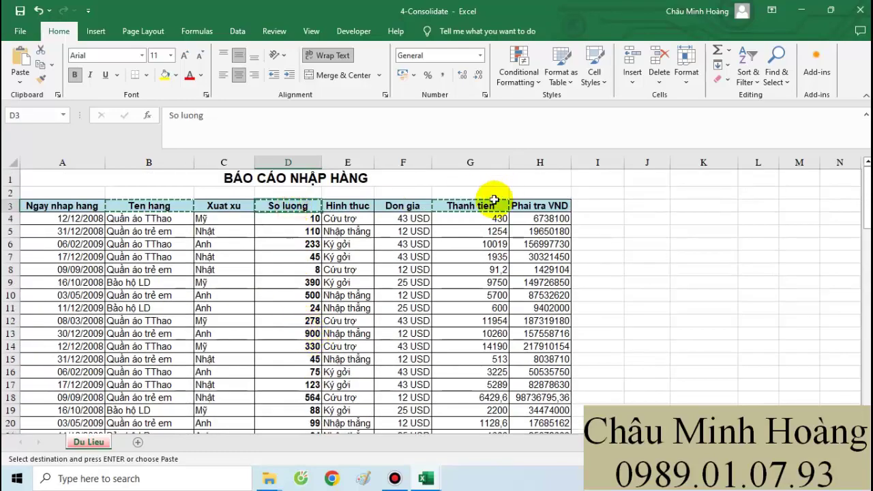
{"action": "left_click", "coordinate": [471, 207], "text": "ctrl"}
{"action": "scroll", "coordinate": [443, 252], "scroll_direction": "down", "scroll_amount": 12}
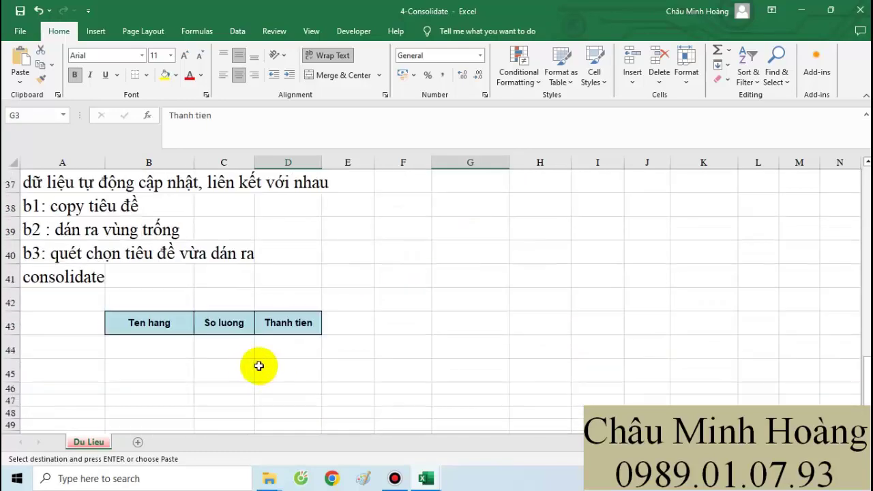
{"action": "left_click", "coordinate": [223, 350]}
{"action": "key", "text": "ctrl+v"}
Copy the Ten hang heading from the source table and paste it into cell B44.
{"action": "scroll", "coordinate": [312, 368], "scroll_direction": "up", "scroll_amount": 12}
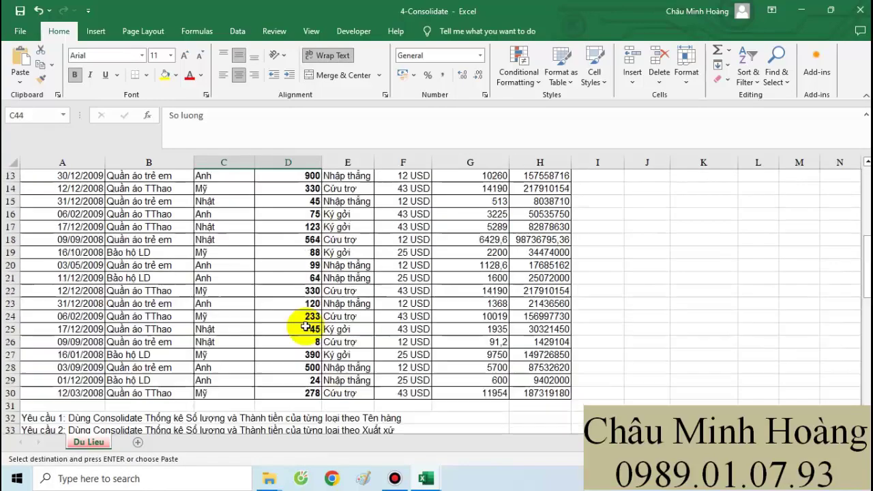
{"action": "left_click", "coordinate": [140, 207]}
{"action": "scroll", "coordinate": [312, 360], "scroll_direction": "down", "scroll_amount": 11}
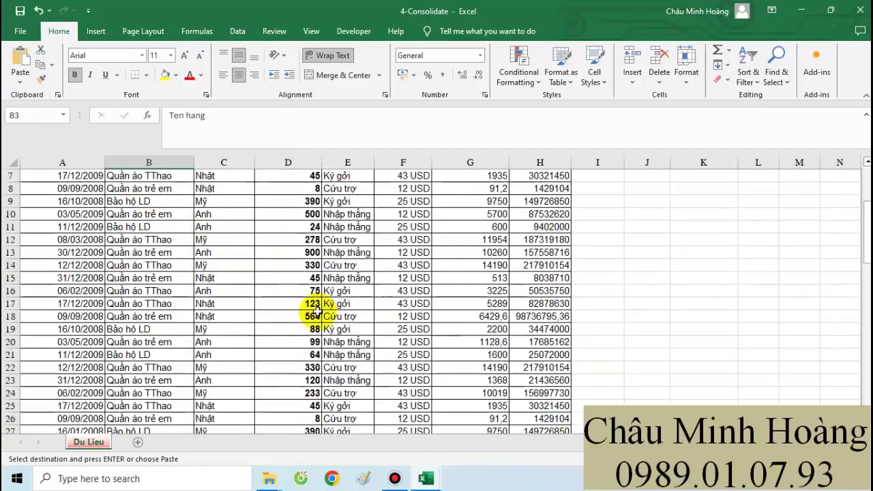
{"action": "scroll", "coordinate": [292, 331], "scroll_direction": "down", "scroll_amount": 1}
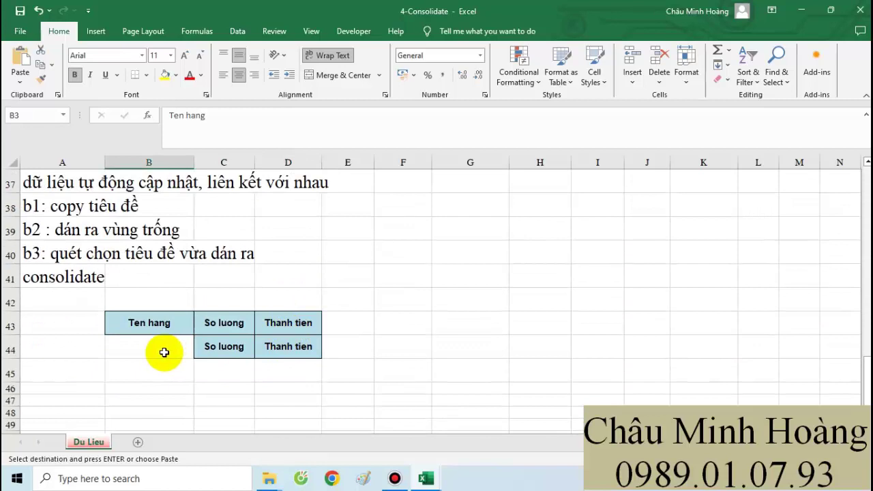
{"action": "left_click", "coordinate": [164, 351]}
{"action": "key", "text": "ctrl+v"}
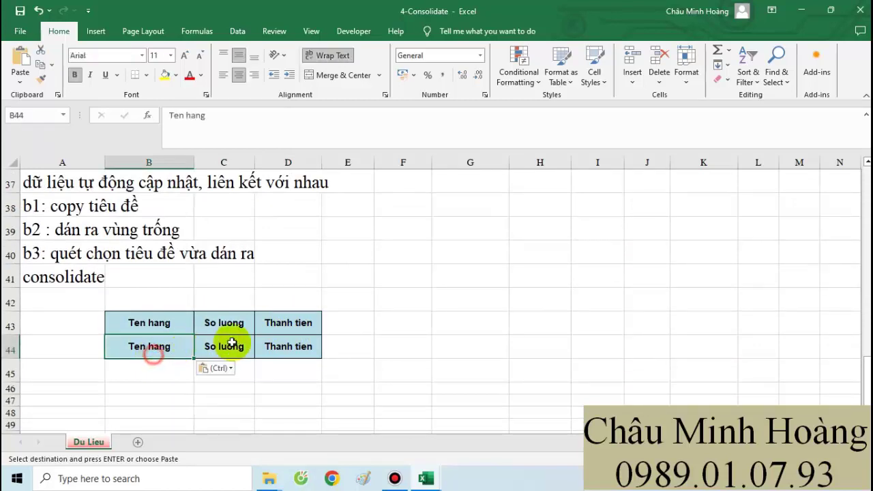
Delete row 44 with its duplicate set of headings.
{"action": "mouse_move", "coordinate": [232, 343]}
{"action": "left_mouse_down"}
{"action": "mouse_move", "coordinate": [300, 345]}
{"action": "mouse_move", "coordinate": [275, 345]}
{"action": "left_mouse_up"}
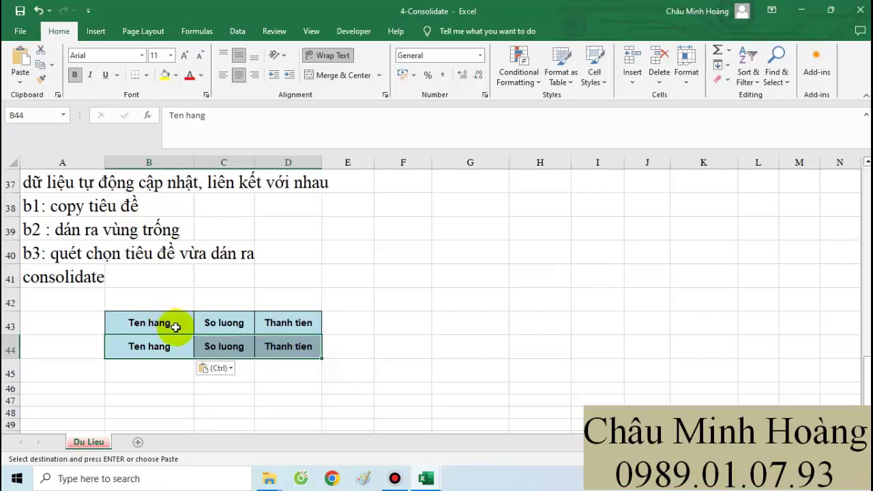
{"action": "right_click", "coordinate": [11, 348]}
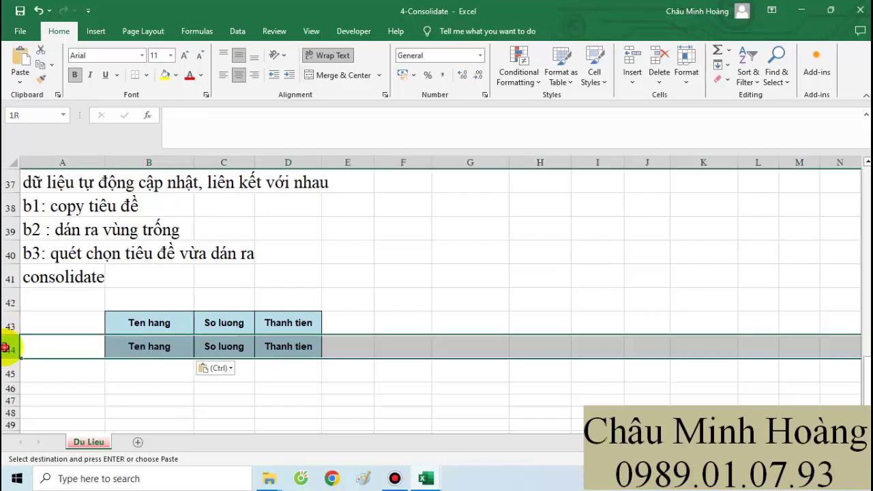
{"action": "left_click", "coordinate": [37, 260]}
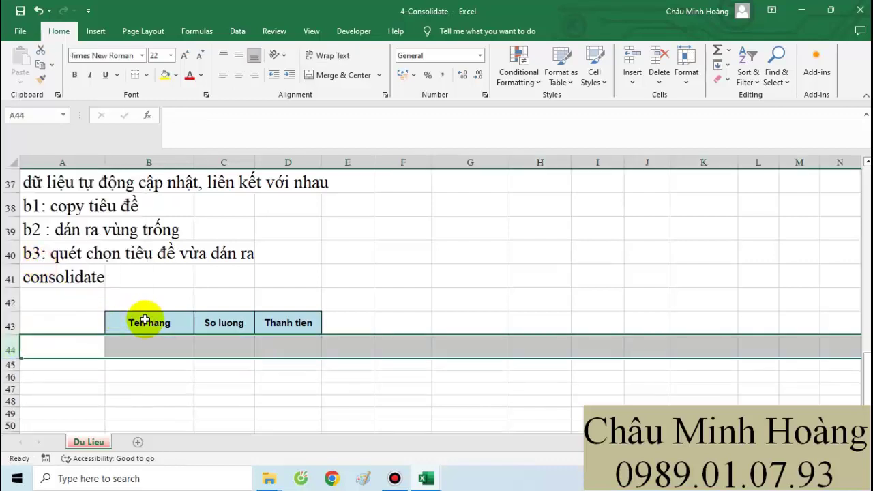
Compare the pasted headings in B43:D43 with the source table's header and first data rows, A3:H7.
{"action": "left_click_drag", "start_coordinate": [146, 322], "coordinate": [314, 322]}
{"action": "left_click_drag", "start_coordinate": [171, 322], "coordinate": [276, 323]}
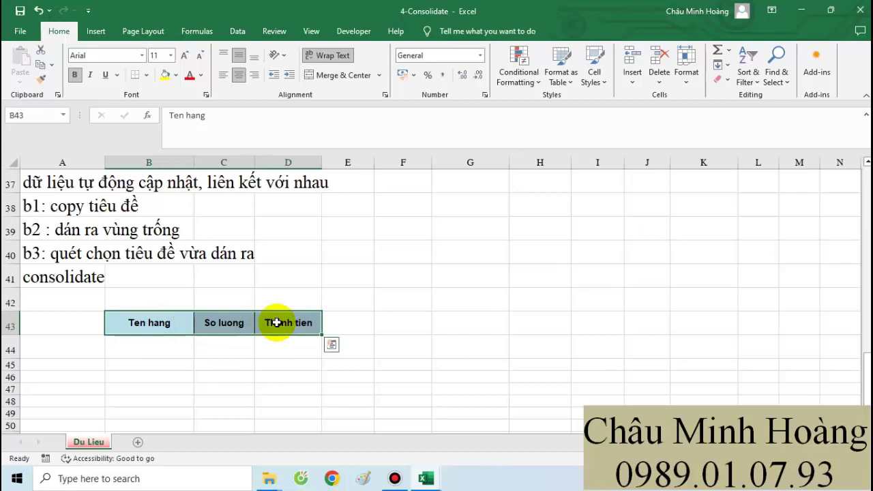
{"action": "scroll", "coordinate": [276, 322], "scroll_direction": "up", "scroll_amount": 12}
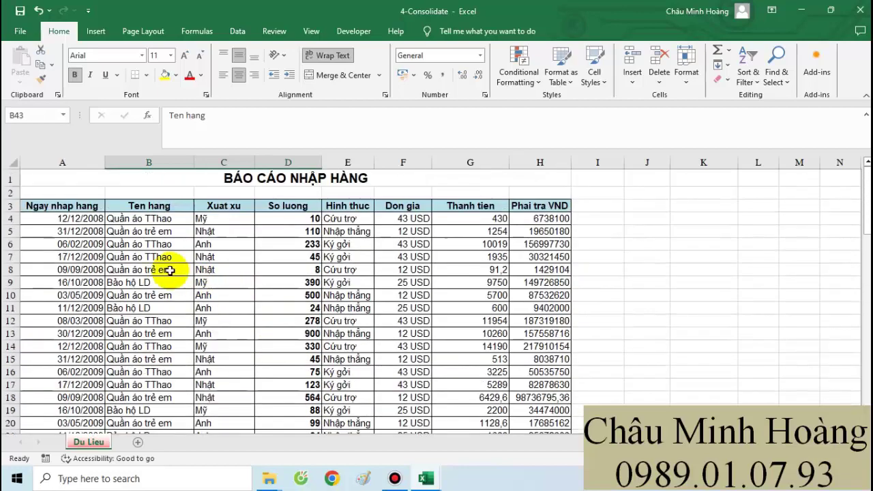
{"action": "left_click_drag", "start_coordinate": [83, 201], "coordinate": [532, 255]}
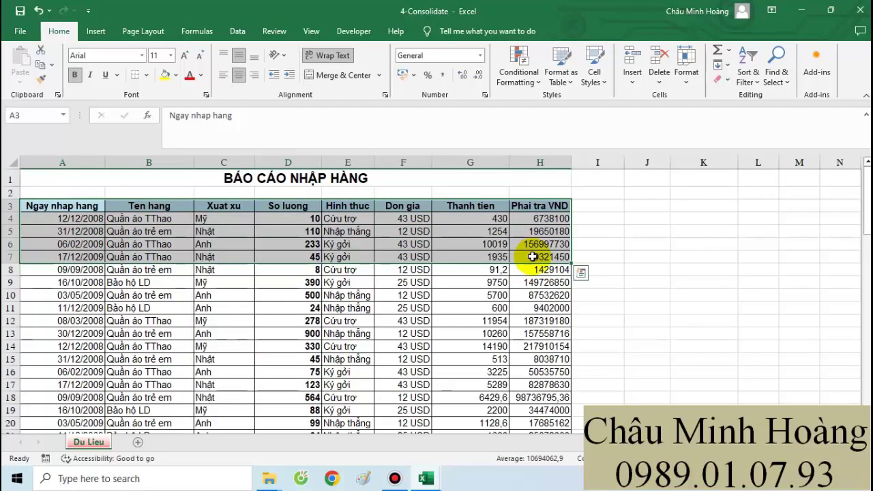
Review the Ten hang, So luong and Thanh tien headings in B43:D43 that define the summary layout.
{"action": "scroll", "coordinate": [532, 256], "scroll_direction": "down", "scroll_amount": 12}
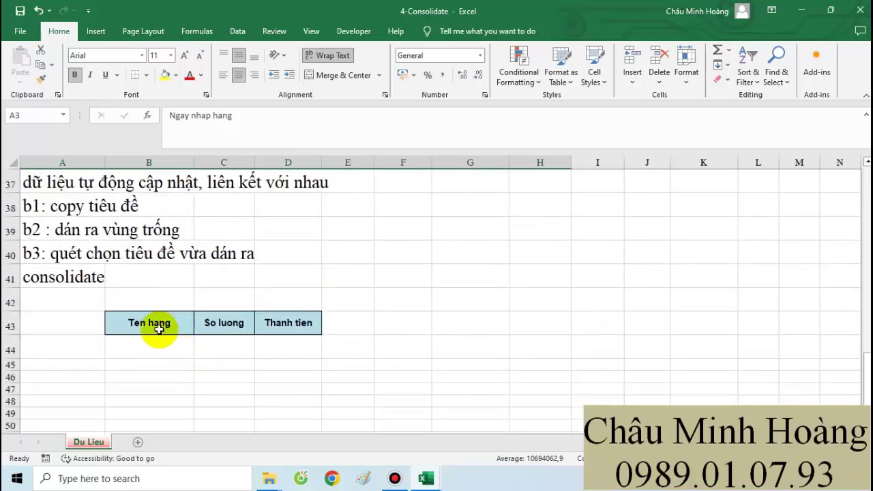
{"action": "left_click_drag", "start_coordinate": [158, 329], "coordinate": [272, 320]}
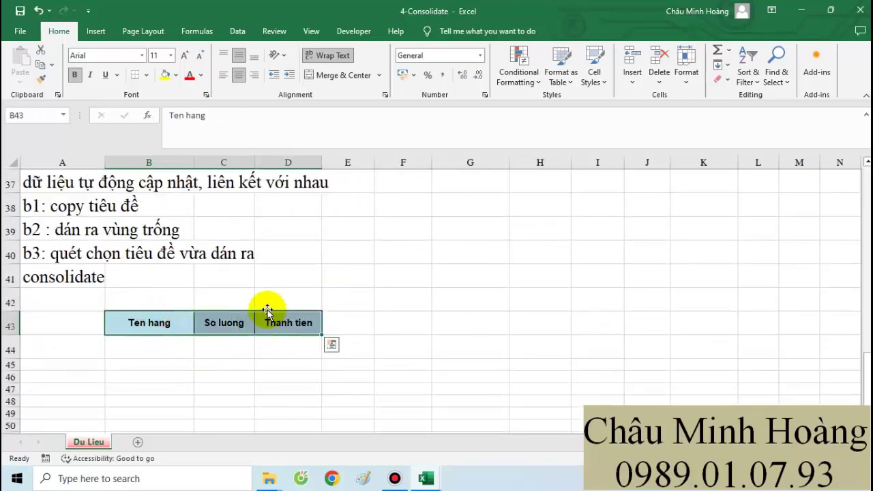
{"action": "left_click_drag", "start_coordinate": [182, 315], "coordinate": [285, 326]}
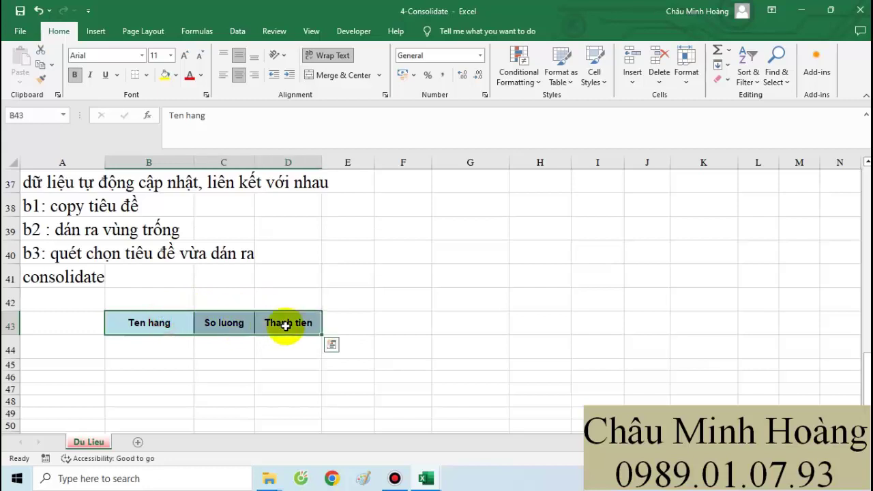
{"action": "left_click", "coordinate": [156, 321]}
{"action": "left_click", "coordinate": [230, 327]}
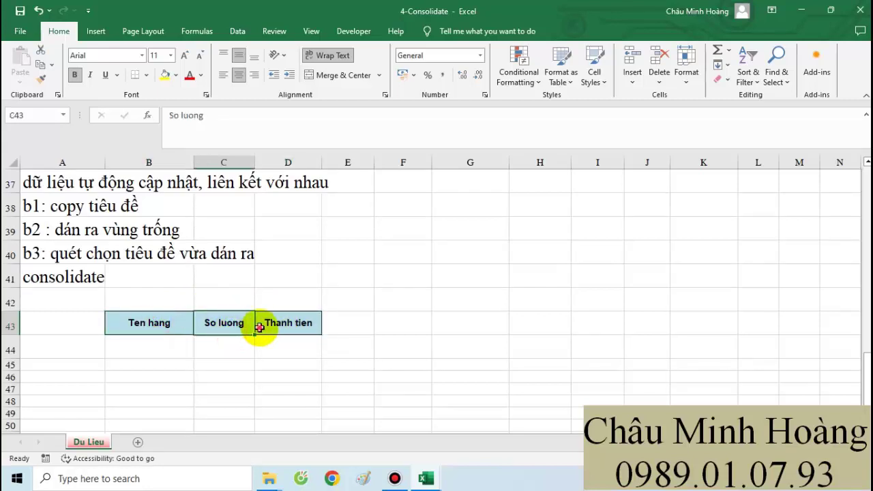
{"action": "left_click", "coordinate": [258, 325]}
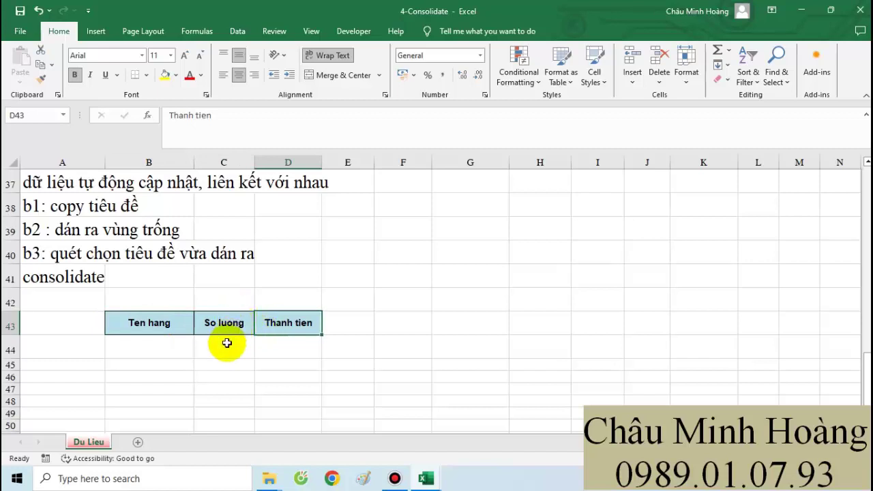
{"action": "left_click_drag", "start_coordinate": [214, 328], "coordinate": [323, 326]}
{"action": "left_click", "coordinate": [325, 323]}
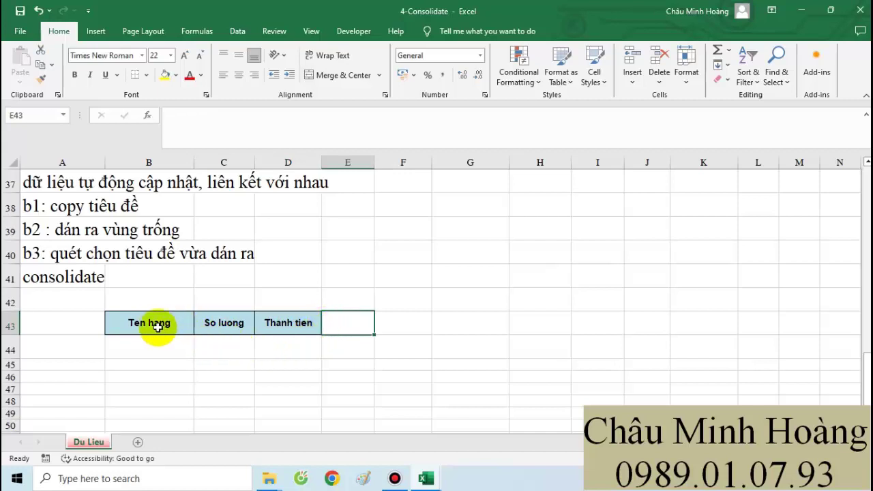
{"action": "left_click_drag", "start_coordinate": [157, 325], "coordinate": [252, 327]}
{"action": "left_click_drag", "start_coordinate": [147, 323], "coordinate": [278, 327]}
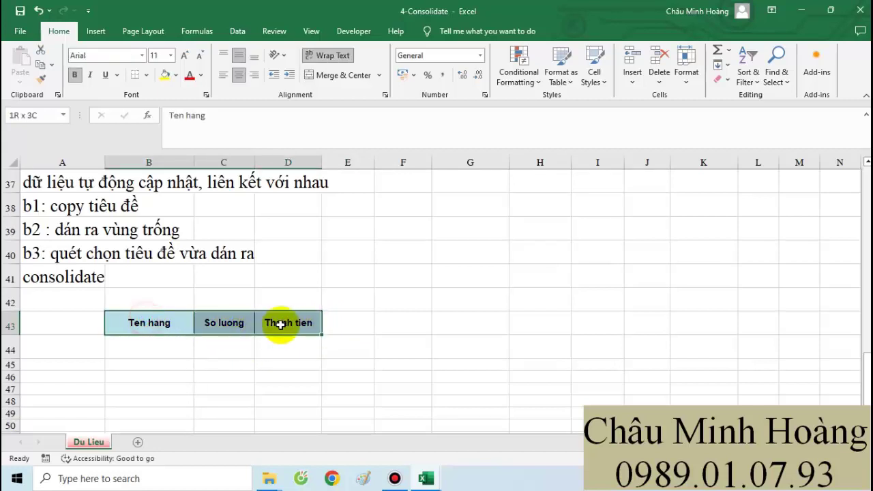
{"action": "left_click_drag", "start_coordinate": [150, 322], "coordinate": [302, 328]}
Start Consolidate on the headings B43:D43, with the leftover reference removed and the function set to Sum.
{"action": "left_click_drag", "start_coordinate": [145, 322], "coordinate": [293, 329]}
{"action": "left_click", "coordinate": [239, 31]}
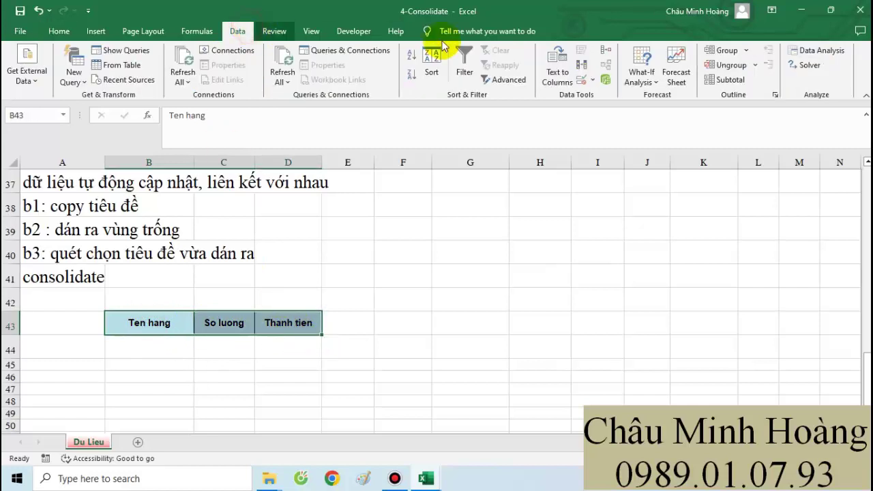
{"action": "left_click", "coordinate": [605, 53]}
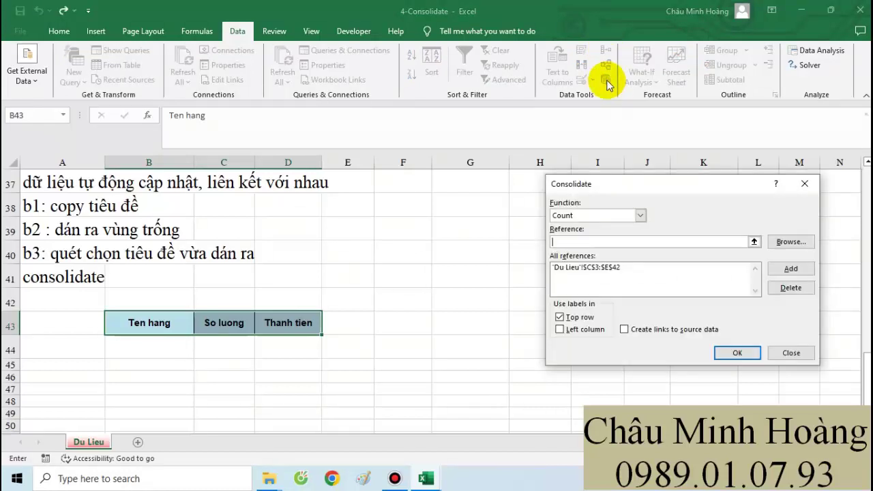
{"action": "left_click", "coordinate": [585, 268]}
{"action": "left_click", "coordinate": [784, 288]}
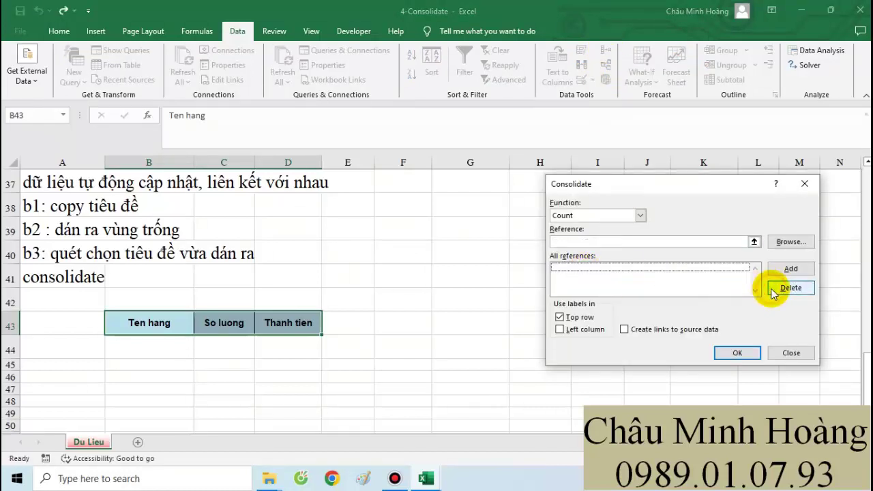
{"action": "left_click", "coordinate": [614, 215]}
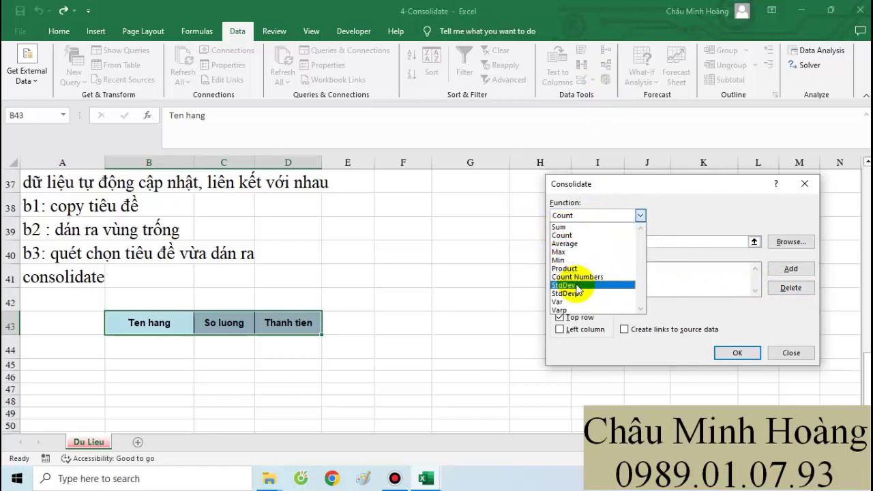
{"action": "left_click", "coordinate": [563, 228]}
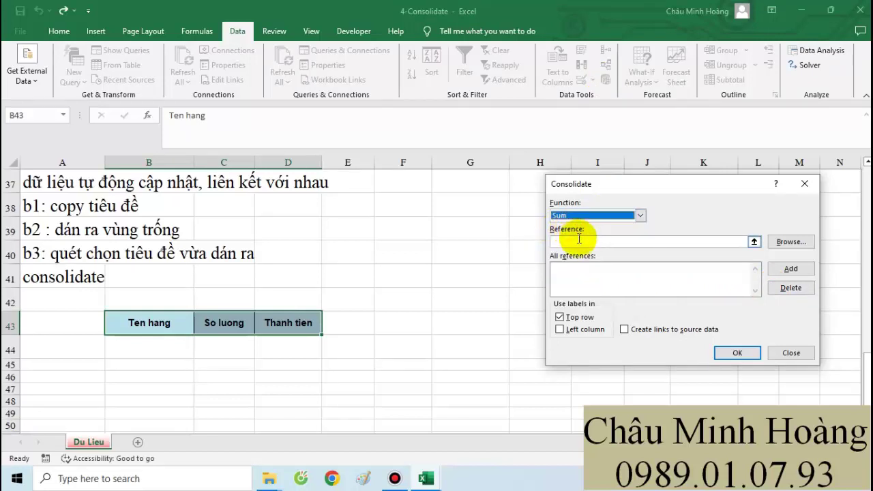
Add the source range B3:G30, from Ten hang through Thanh tien, to the consolidation references.
{"action": "left_click", "coordinate": [560, 240]}
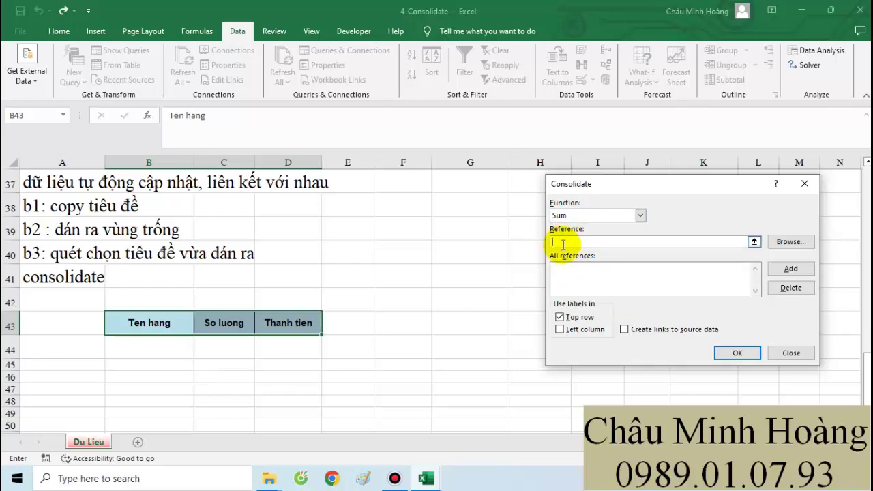
{"action": "scroll", "coordinate": [370, 361], "scroll_direction": "up", "scroll_amount": 12}
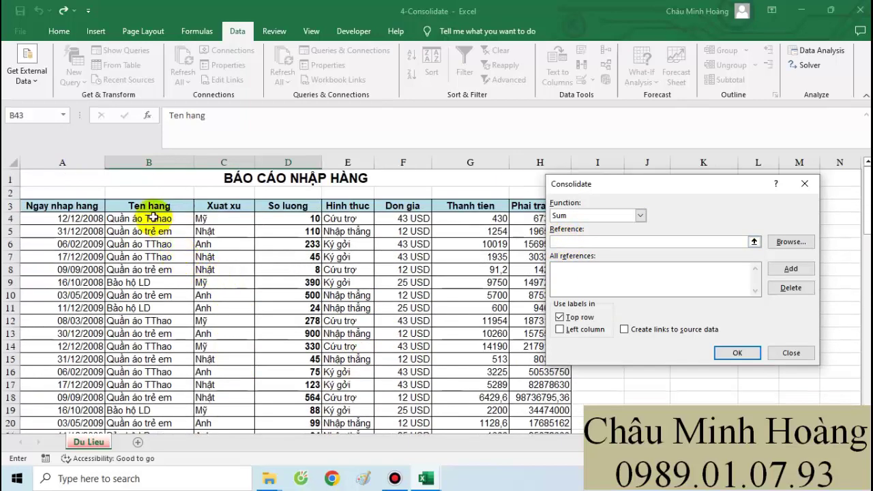
{"action": "left_click_drag", "start_coordinate": [149, 205], "coordinate": [482, 208]}
{"action": "left_click", "coordinate": [165, 206]}
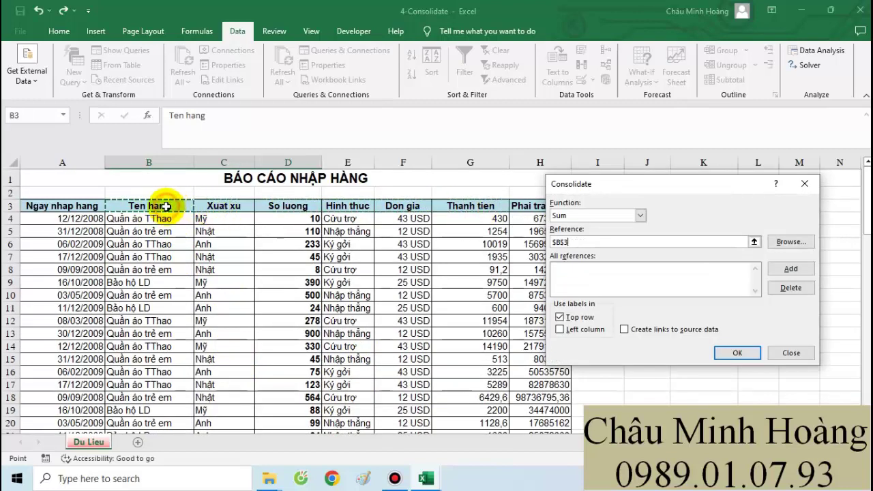
{"action": "left_click_drag", "start_coordinate": [165, 206], "coordinate": [492, 405]}
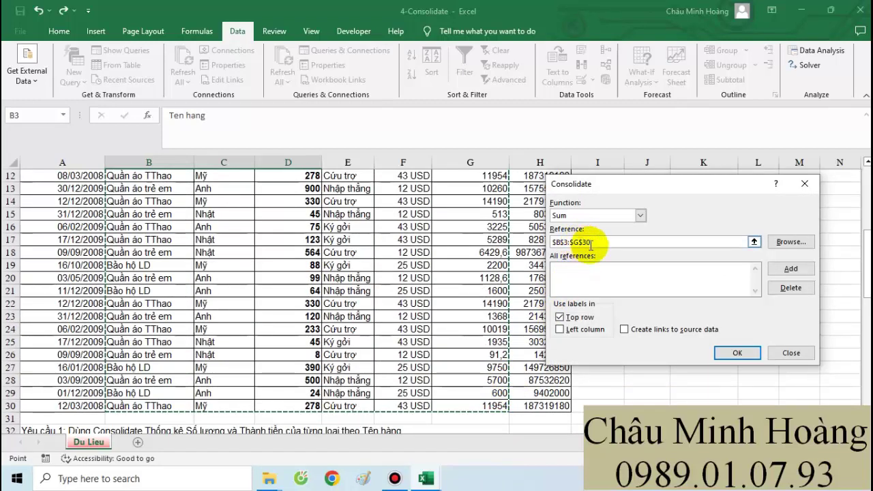
{"action": "left_click", "coordinate": [790, 268]}
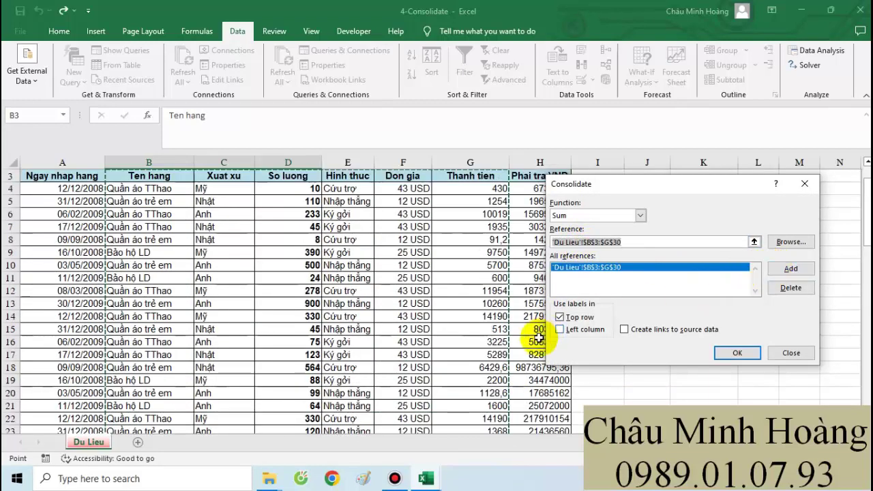
Enable left column labels and run the consolidation by Ten hang.
{"action": "left_click", "coordinate": [560, 330]}
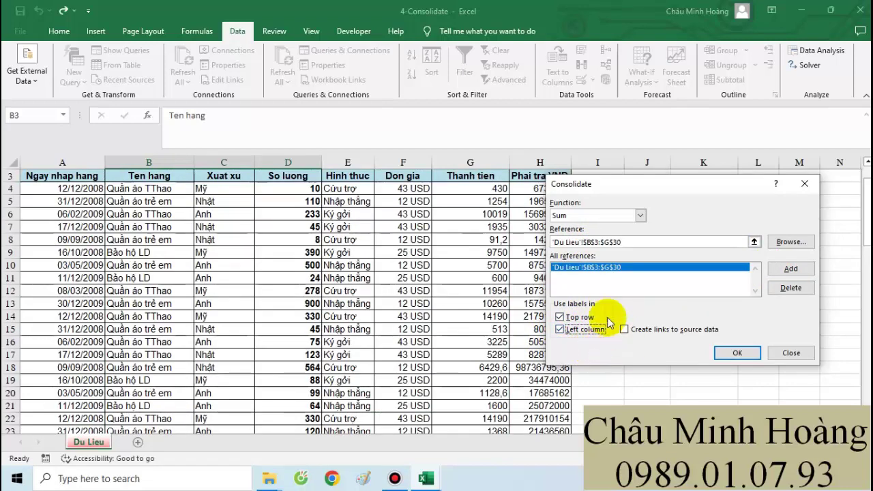
{"action": "left_click", "coordinate": [746, 354]}
{"action": "scroll", "coordinate": [579, 341], "scroll_direction": "down", "scroll_amount": 9}
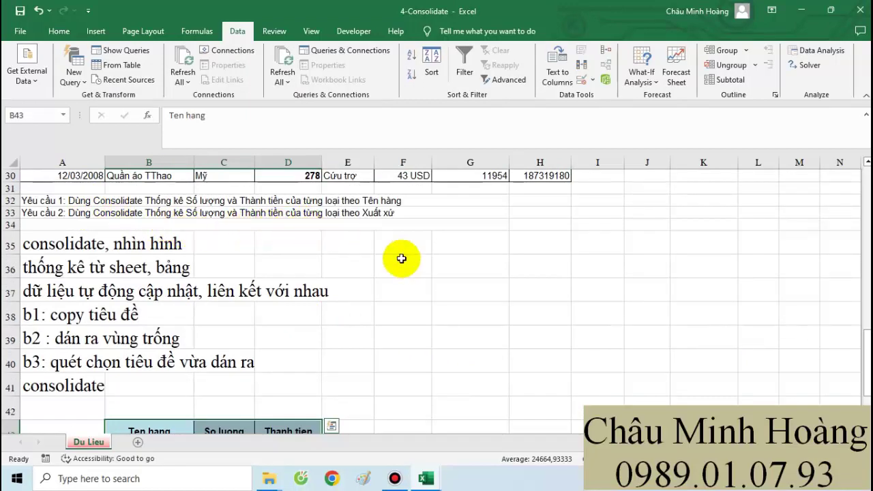
Copy the Xuat xu, So luong and Thanh tien headings from the source table and paste them into B48:D48.
{"action": "scroll", "coordinate": [401, 259], "scroll_direction": "up", "scroll_amount": 10}
{"action": "left_click", "coordinate": [234, 207]}
{"action": "left_click", "coordinate": [310, 206], "text": "ctrl"}
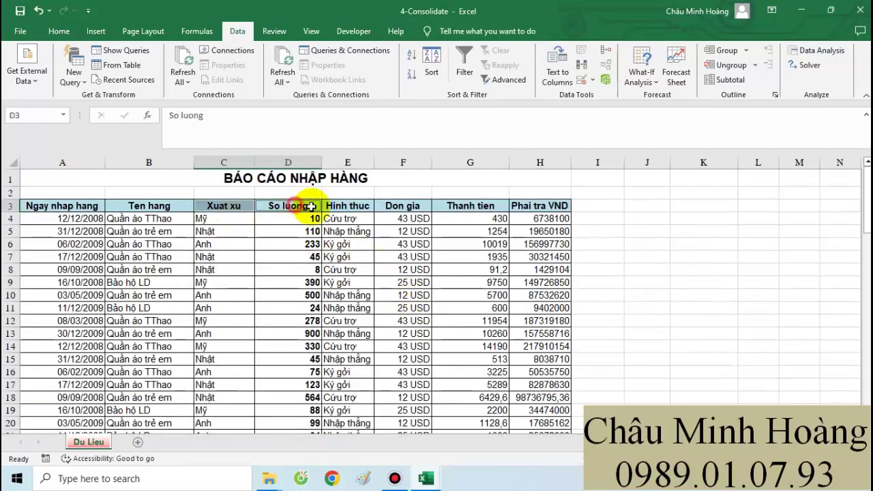
{"action": "left_click", "coordinate": [464, 205], "text": "ctrl"}
{"action": "key", "text": "ctrl+c"}
{"action": "scroll", "coordinate": [341, 260], "scroll_direction": "down", "scroll_amount": 10}
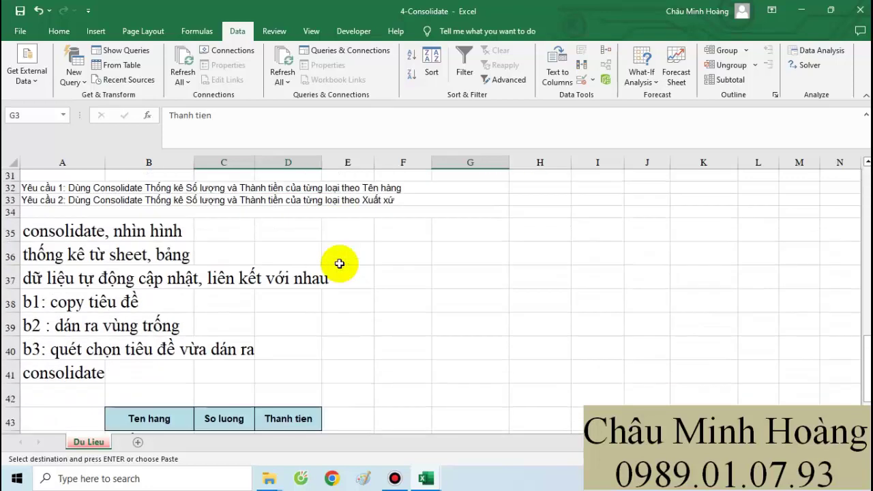
{"action": "scroll", "coordinate": [339, 263], "scroll_direction": "down", "scroll_amount": 4}
{"action": "left_click", "coordinate": [150, 260]}
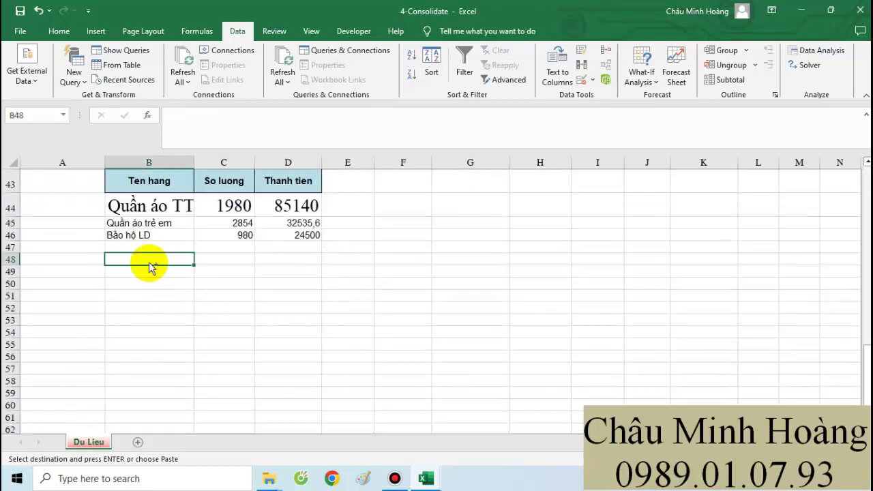
{"action": "key", "text": "ctrl+v"}
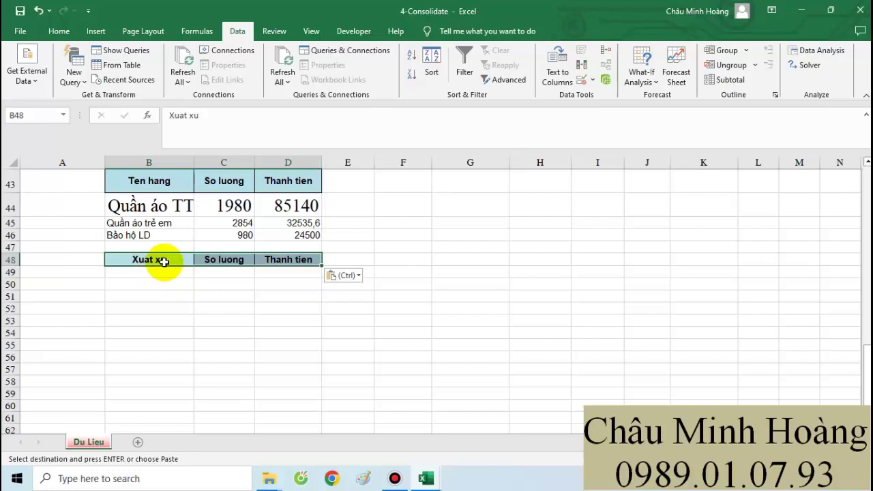
Start Consolidate on the headings B48:D48 and remove the previous reference, keeping Sum as the function.
{"action": "left_click_drag", "start_coordinate": [163, 262], "coordinate": [293, 258]}
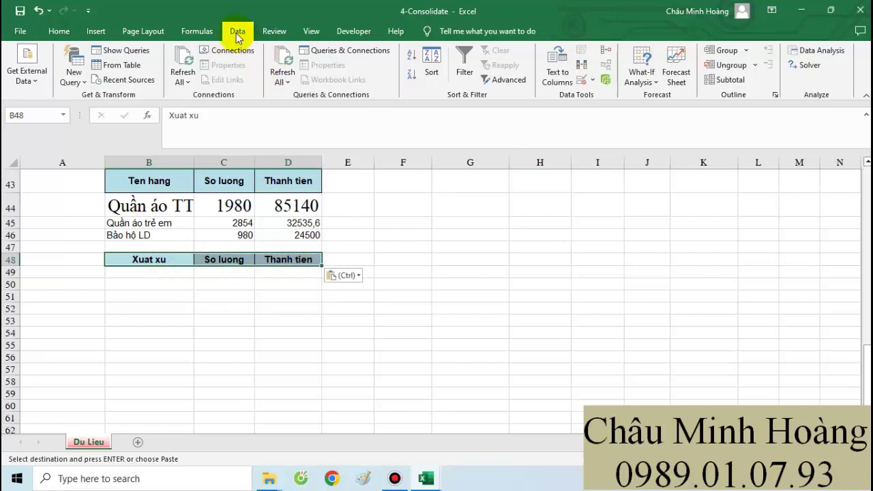
{"action": "left_click", "coordinate": [605, 52]}
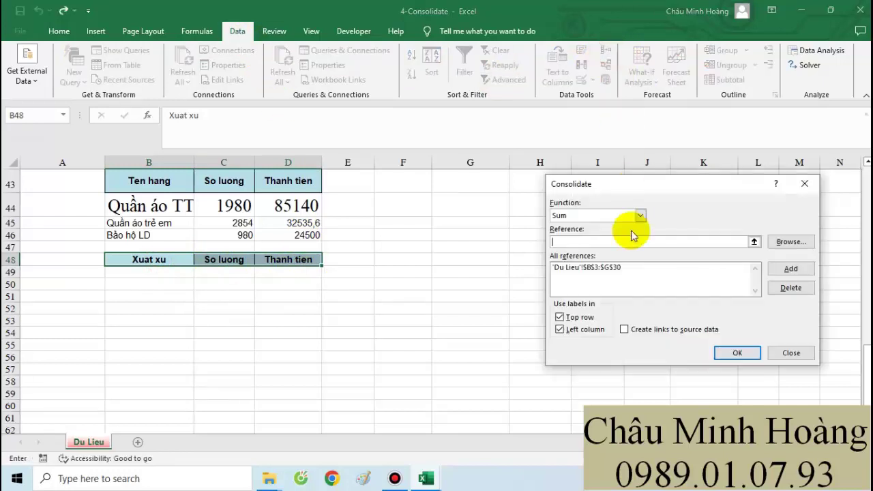
{"action": "left_click", "coordinate": [607, 267]}
{"action": "left_click", "coordinate": [791, 289]}
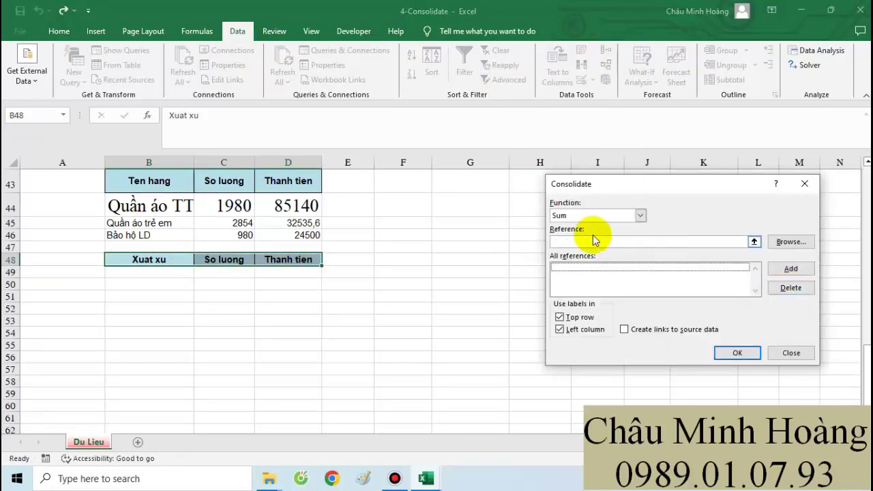
{"action": "left_click", "coordinate": [575, 217]}
{"action": "left_click", "coordinate": [575, 218]}
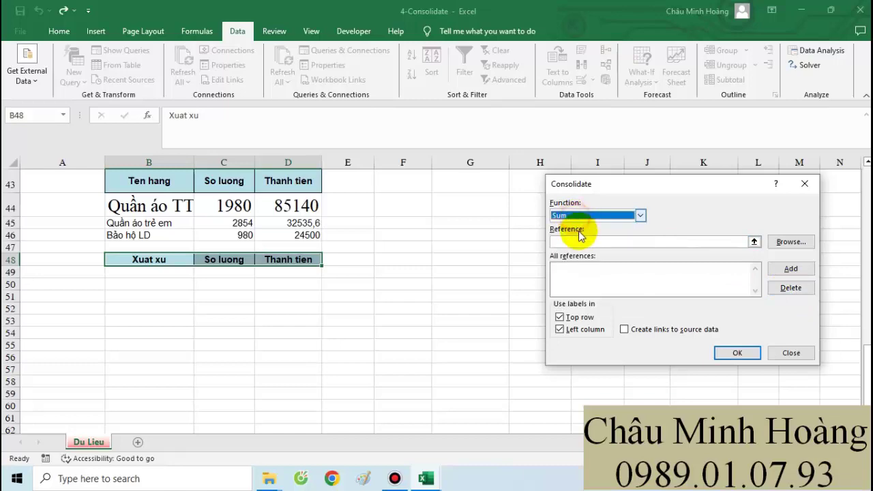
Add the source range C3:G30, from Xuat xu through Thanh tien, to the consolidation references.
{"action": "left_click", "coordinate": [579, 241]}
{"action": "scroll", "coordinate": [221, 286], "scroll_direction": "up", "scroll_amount": 14}
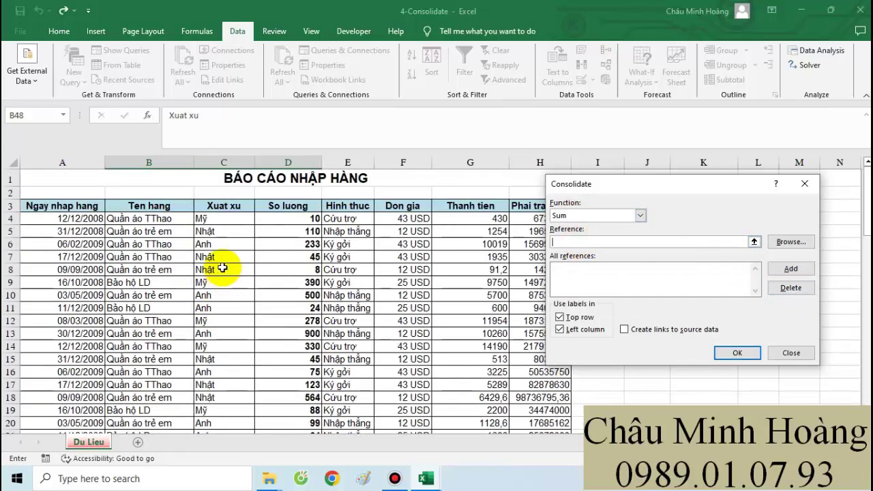
{"action": "left_click_drag", "start_coordinate": [225, 204], "coordinate": [496, 422]}
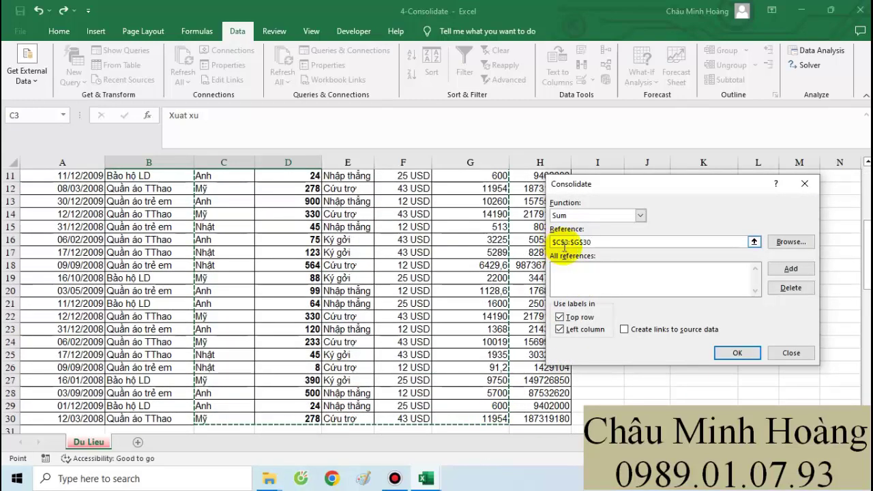
{"action": "left_click", "coordinate": [790, 268]}
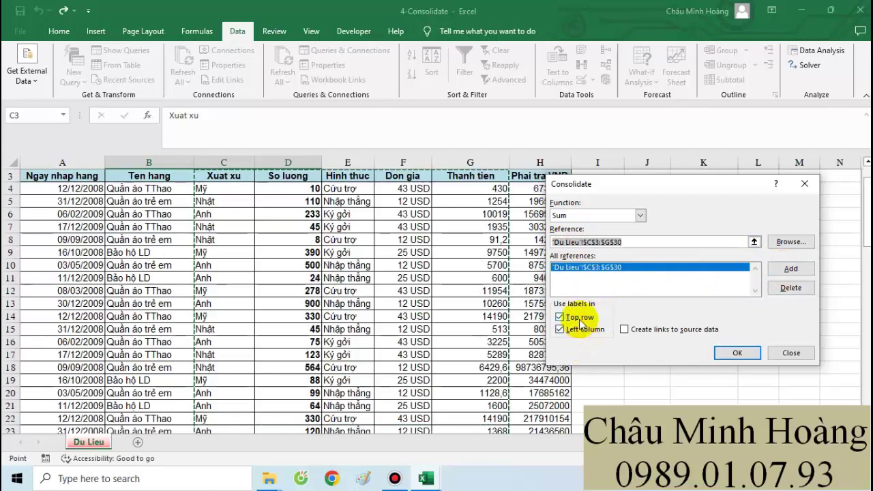
Run the consolidation by Xuat xu with top row and left column labels, and review both summary tables.
{"action": "left_click", "coordinate": [732, 352]}
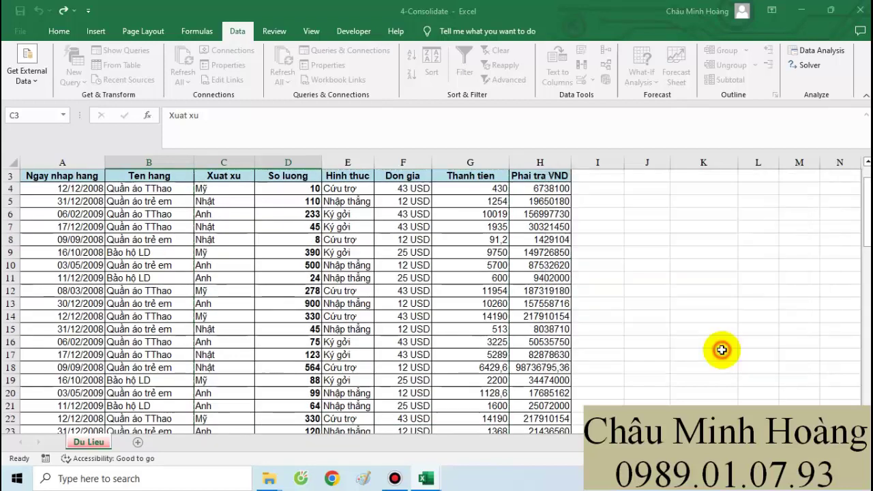
{"action": "scroll", "coordinate": [371, 347], "scroll_direction": "down", "scroll_amount": 12}
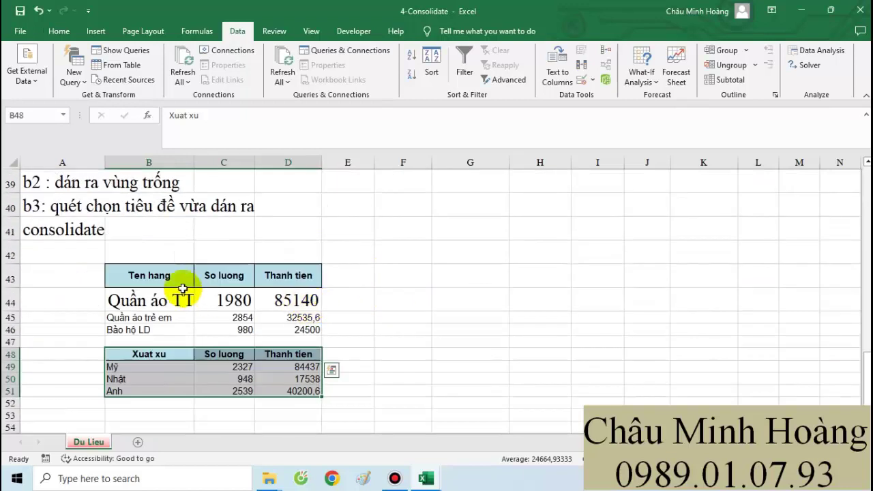
{"action": "left_click_drag", "start_coordinate": [84, 256], "coordinate": [339, 403]}
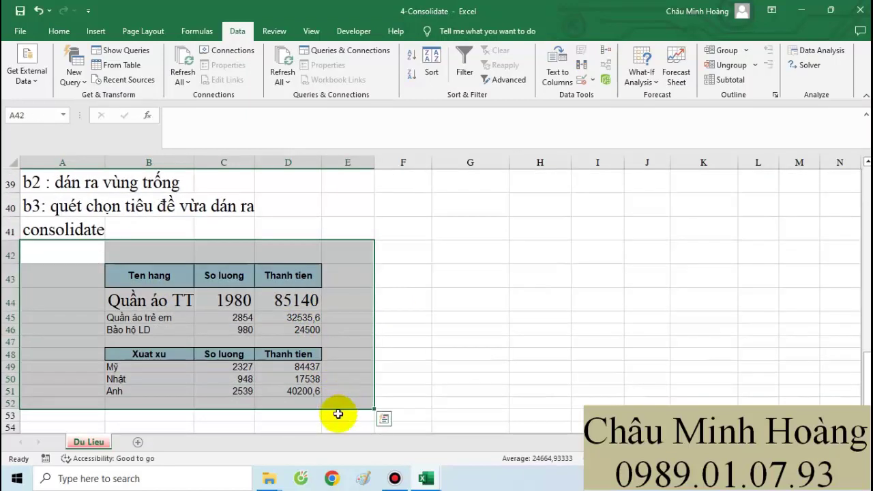
Close the 4-Consolidate workbook without saving its changes and switch to the 5-Consolidate workbook to read its task.
{"action": "left_click", "coordinate": [425, 475]}
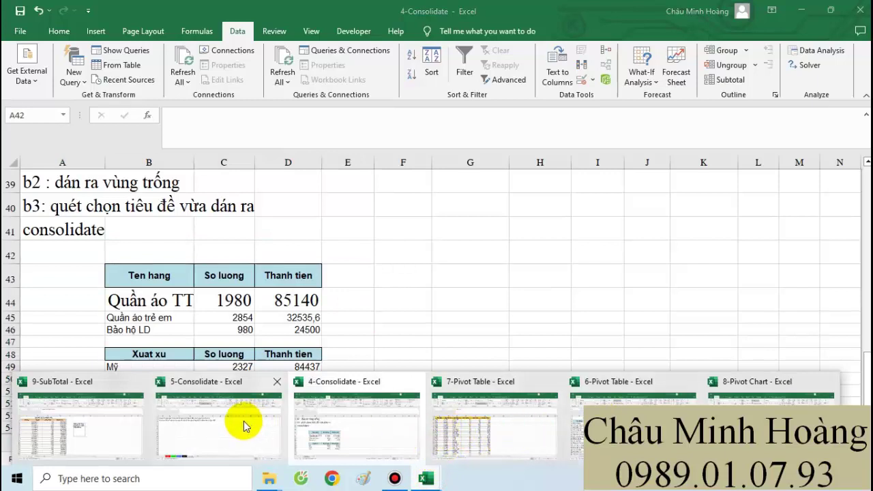
{"action": "left_click", "coordinate": [531, 273]}
{"action": "left_click", "coordinate": [859, 9]}
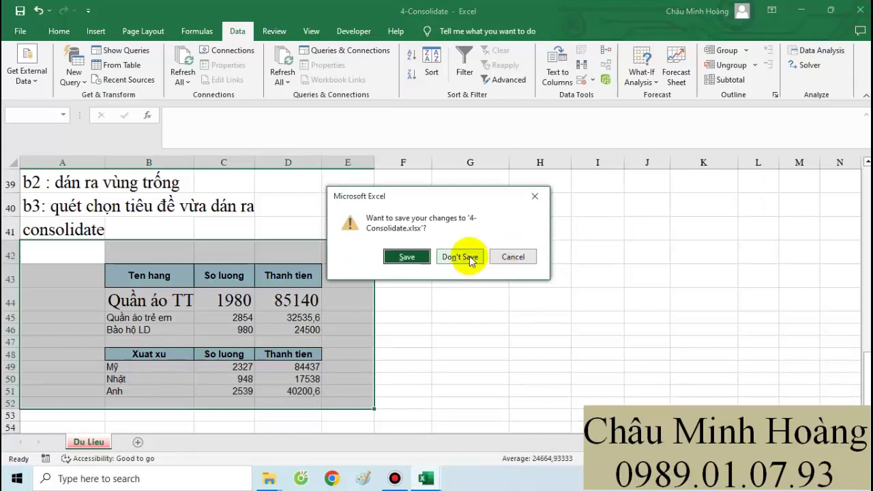
{"action": "left_click", "coordinate": [459, 255]}
{"action": "left_click", "coordinate": [426, 478]}
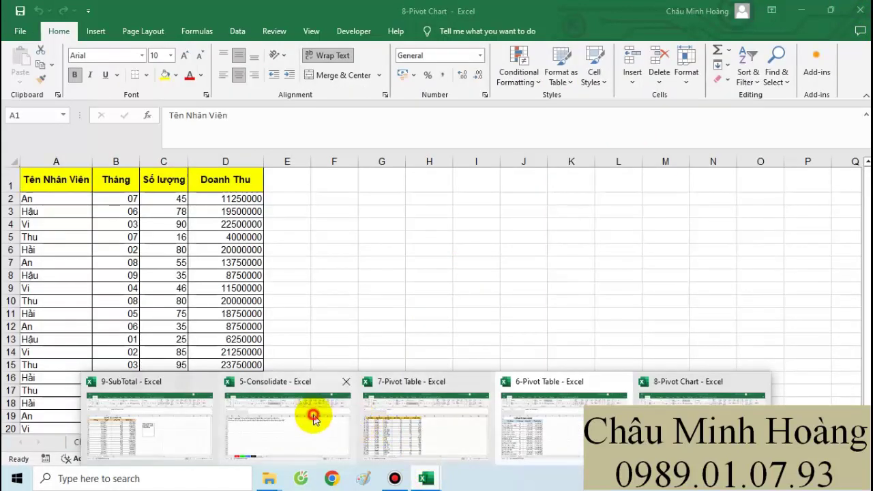
{"action": "left_click", "coordinate": [311, 413]}
{"action": "left_click_drag", "start_coordinate": [39, 180], "coordinate": [385, 177]}
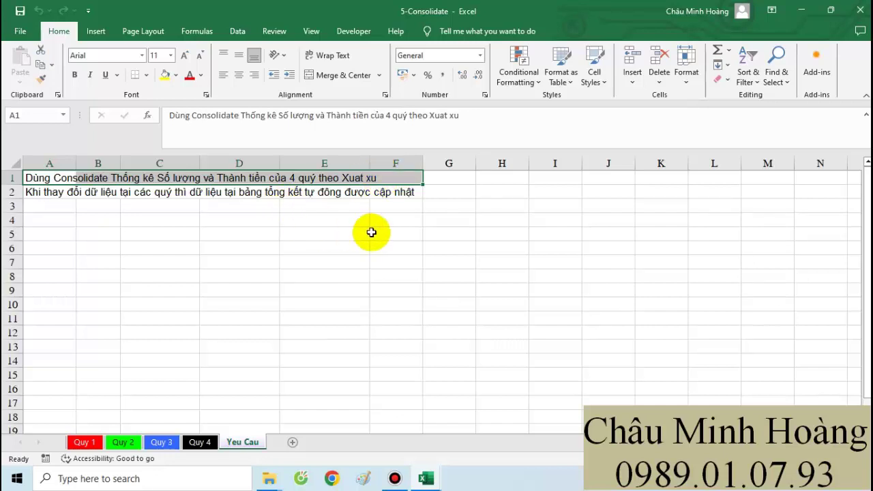
Copy the Xuat xu, So luong and Thanh tien headings from the Quy 4 sheet and paste them into C5:E5 of Yeu Cau.
{"action": "left_click", "coordinate": [200, 442]}
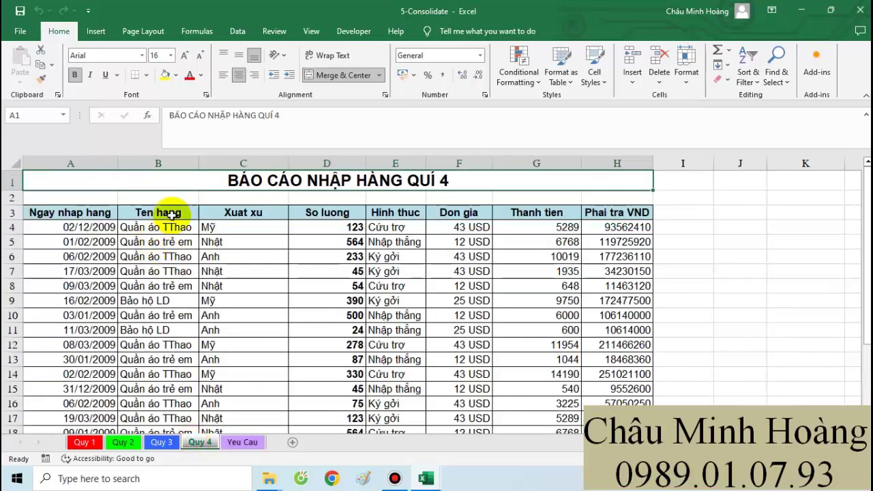
{"action": "left_click", "coordinate": [222, 213]}
{"action": "left_click", "coordinate": [329, 212]}
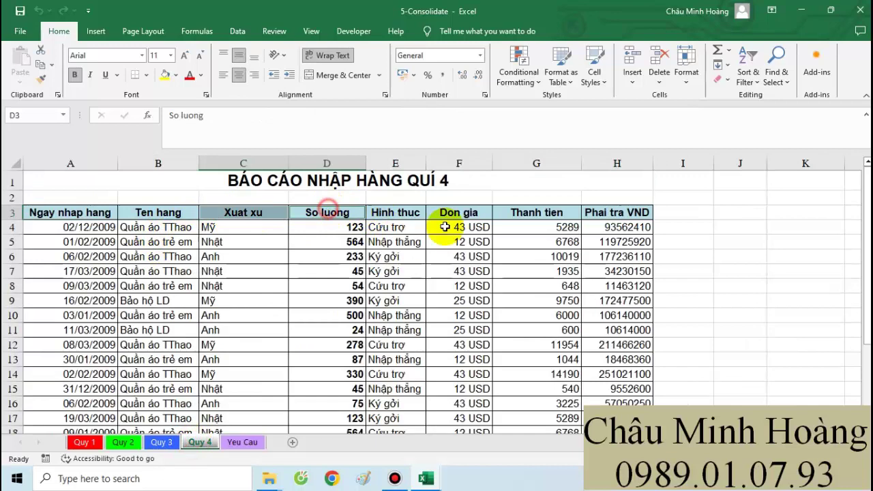
{"action": "left_click", "coordinate": [552, 212]}
{"action": "key", "text": "ctrl+c"}
{"action": "left_click", "coordinate": [242, 442]}
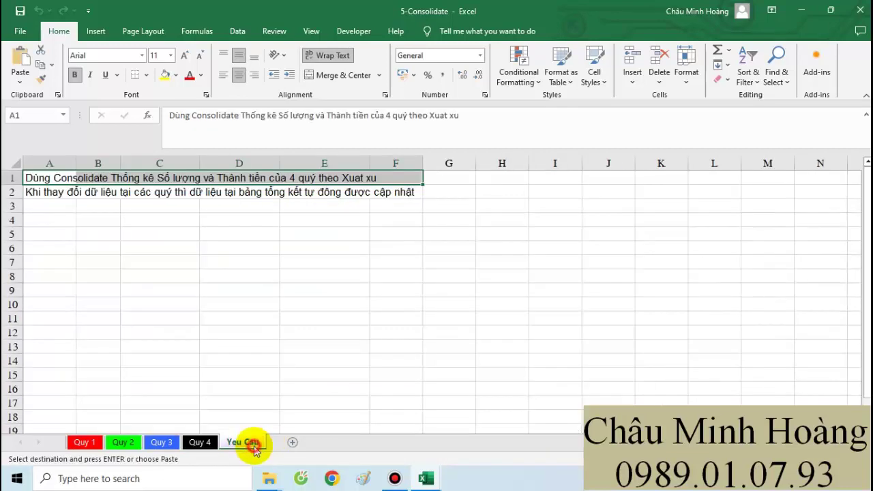
{"action": "left_click", "coordinate": [142, 234]}
{"action": "key", "text": "ctrl+v"}
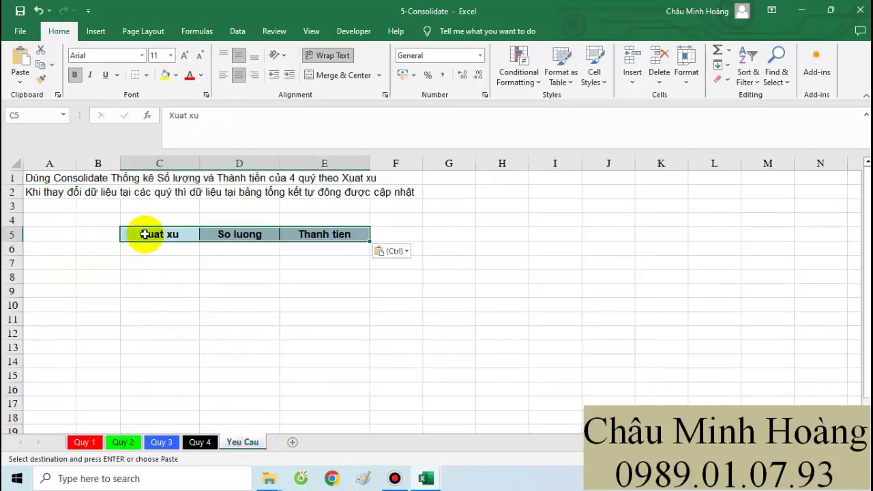
Look through the Quy 2, Quy 3 and Quy 4 source sheets and return to the Yeu Cau sheet.
{"action": "left_click_drag", "start_coordinate": [308, 243], "coordinate": [346, 231]}
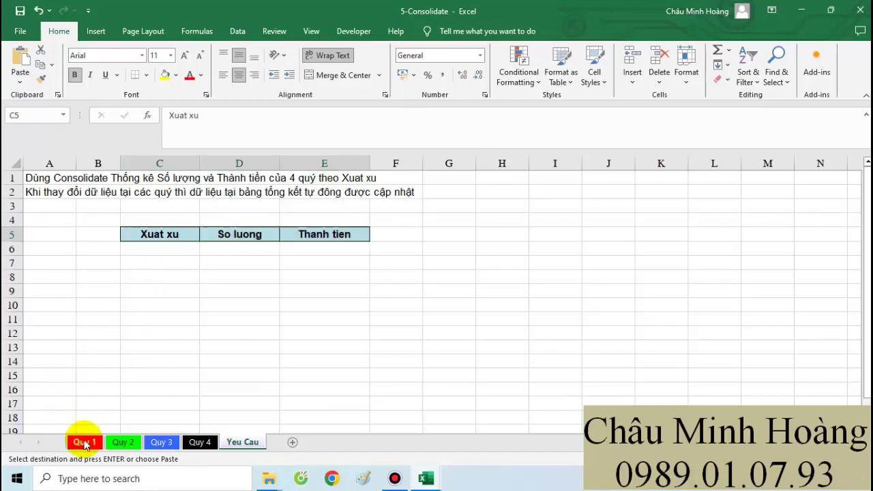
{"action": "left_click", "coordinate": [121, 443]}
{"action": "left_click", "coordinate": [162, 442]}
{"action": "left_click", "coordinate": [200, 441]}
{"action": "left_click", "coordinate": [242, 441]}
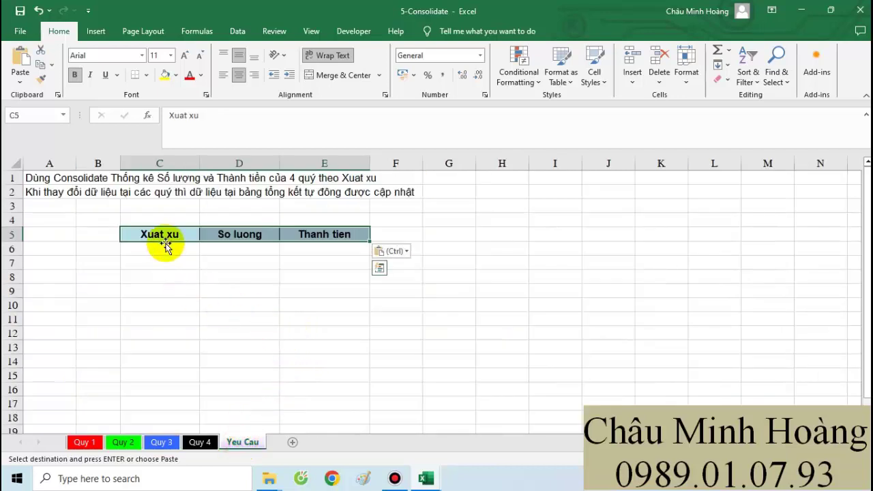
Start Consolidate on the headings C5:E5 and remove the four existing Quy 1 to Quy 4 references.
{"action": "left_click", "coordinate": [181, 275]}
{"action": "left_click", "coordinate": [167, 234]}
{"action": "left_click_drag", "start_coordinate": [167, 234], "coordinate": [345, 236]}
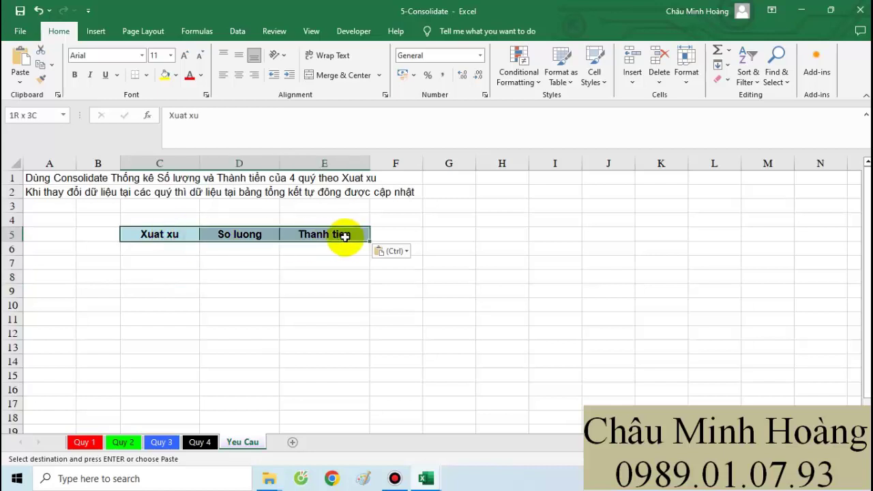
{"action": "left_click", "coordinate": [237, 31]}
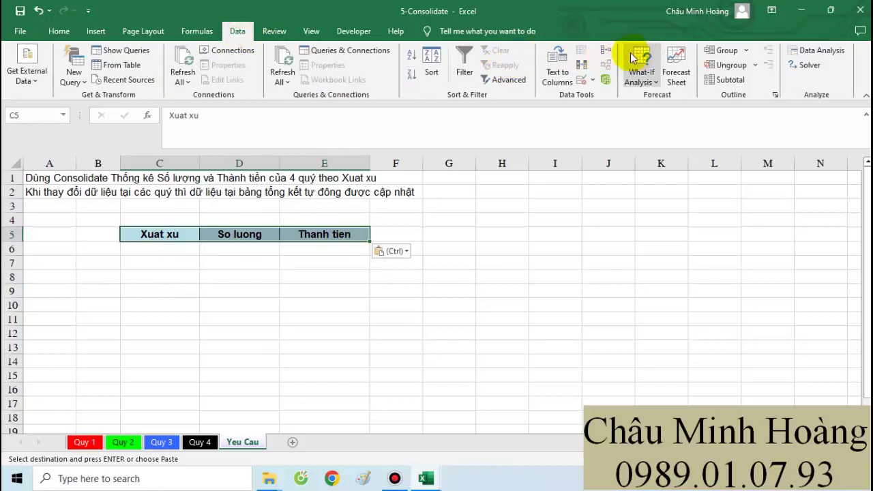
{"action": "left_click", "coordinate": [605, 51]}
{"action": "left_click", "coordinate": [614, 267]}
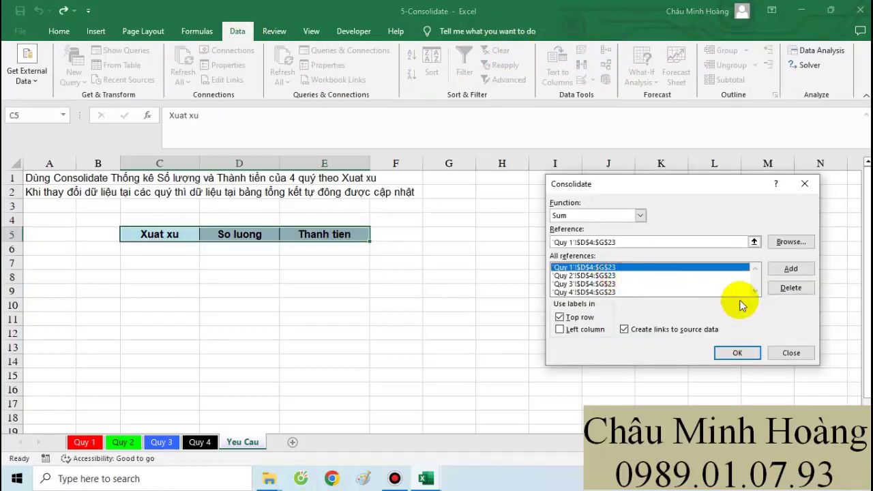
{"action": "left_click", "coordinate": [790, 288]}
{"action": "left_click", "coordinate": [596, 267]}
{"action": "left_click", "coordinate": [787, 288]}
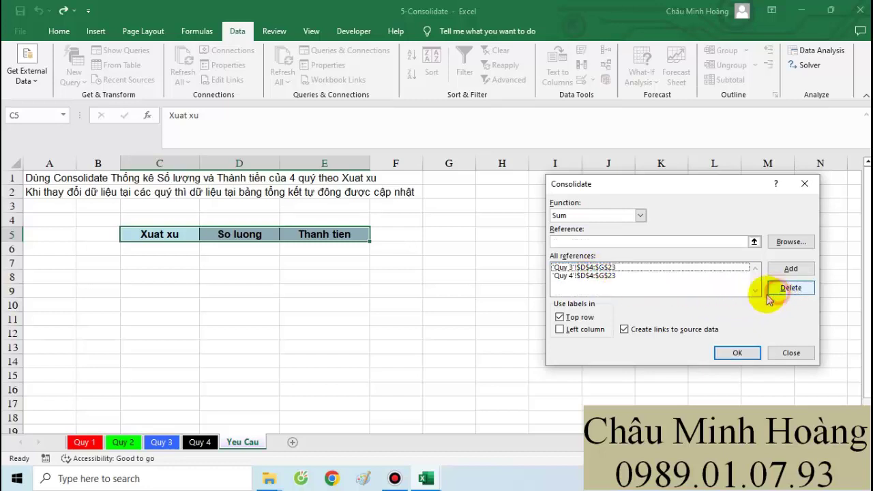
{"action": "left_click", "coordinate": [594, 268]}
{"action": "left_click", "coordinate": [791, 288]}
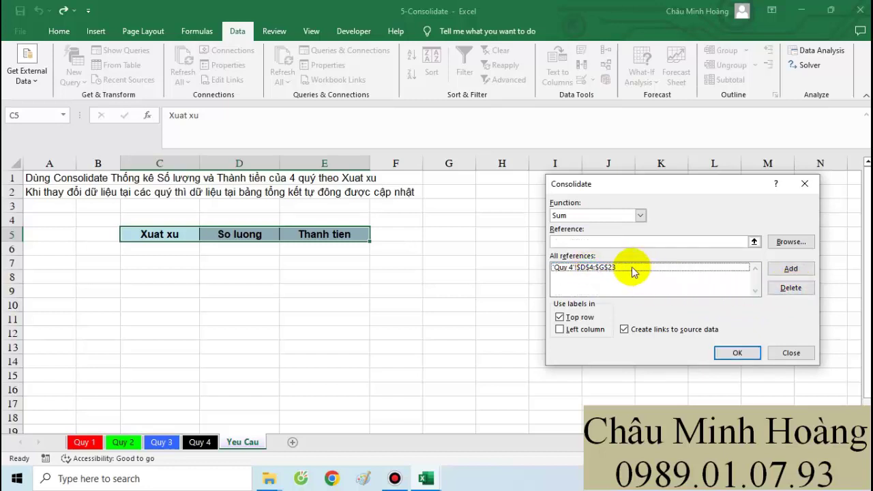
{"action": "left_click", "coordinate": [632, 268]}
{"action": "left_click", "coordinate": [791, 287]}
Choose Sum as the function and add the range C3:G23 of the Quy 1 sheet to the consolidation references.
{"action": "left_click", "coordinate": [583, 215]}
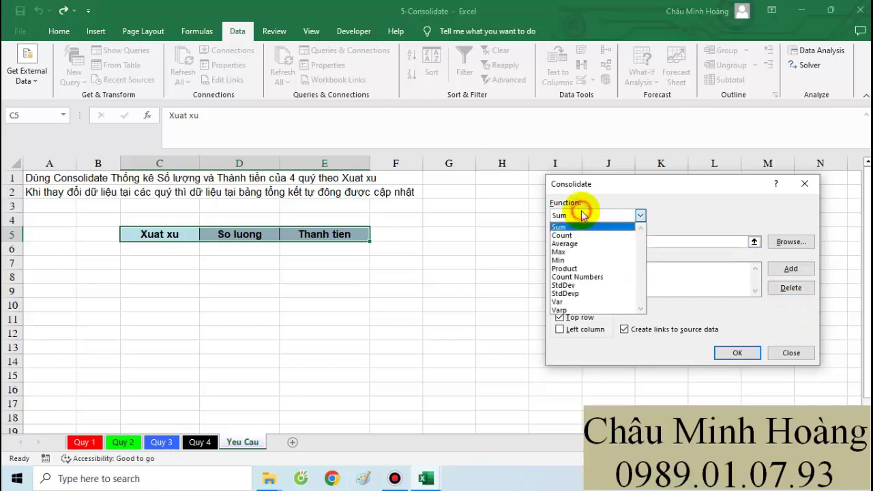
{"action": "left_click", "coordinate": [563, 227]}
{"action": "left_click", "coordinate": [586, 243]}
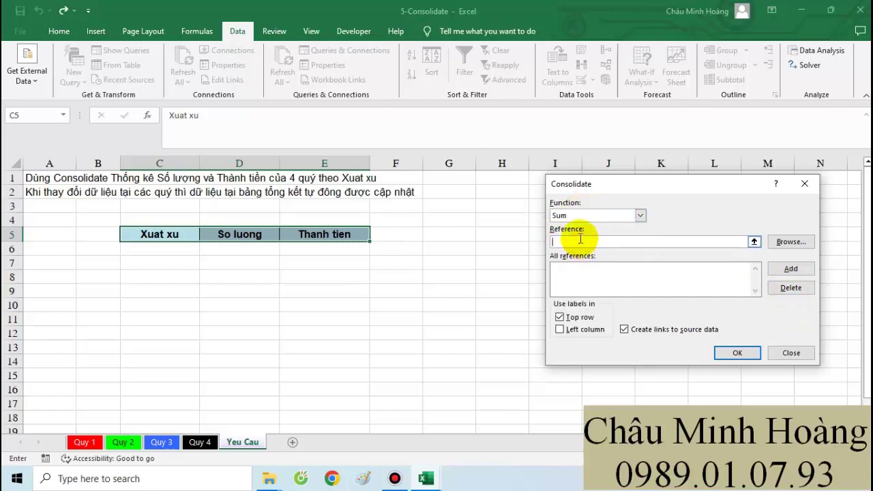
{"action": "left_click", "coordinate": [83, 443]}
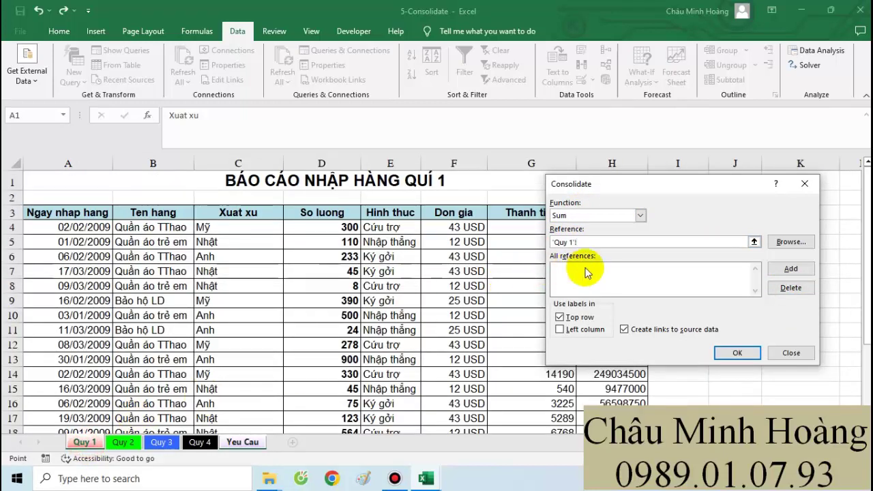
{"action": "left_click", "coordinate": [588, 242]}
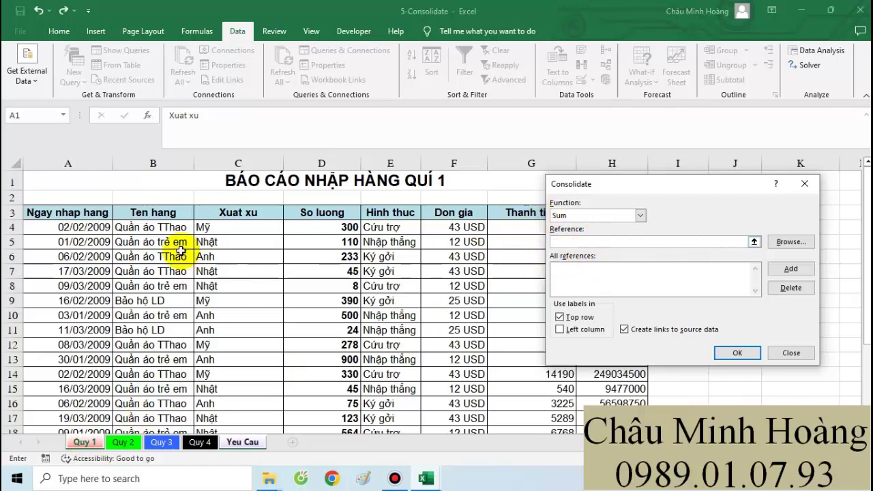
{"action": "left_click_drag", "start_coordinate": [232, 214], "coordinate": [555, 400]}
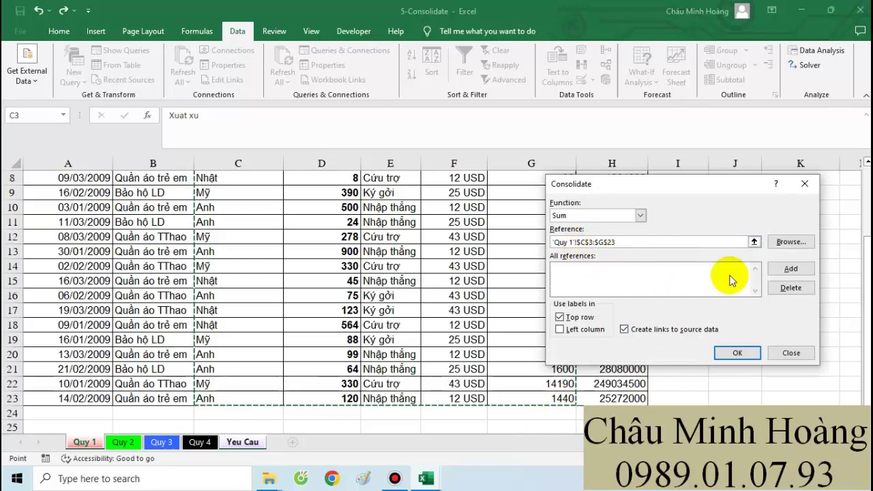
{"action": "left_click", "coordinate": [791, 268]}
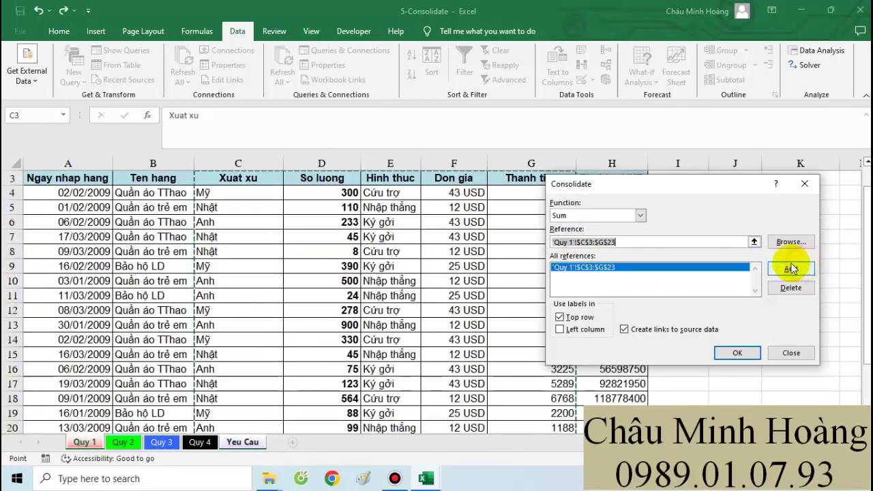
Add the range C3:G23 from each of the Quy 2, Quy 3 and Quy 4 sheets to the consolidation references.
{"action": "left_click", "coordinate": [123, 442]}
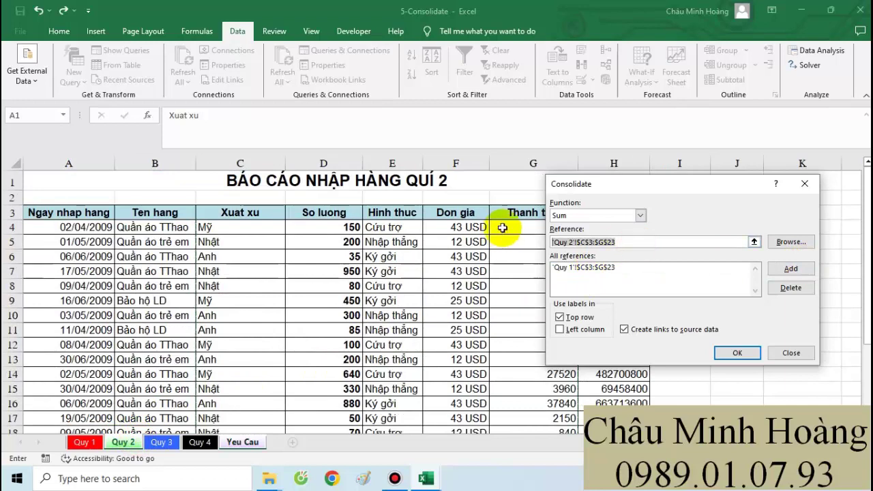
{"action": "left_click_drag", "start_coordinate": [234, 212], "coordinate": [556, 407]}
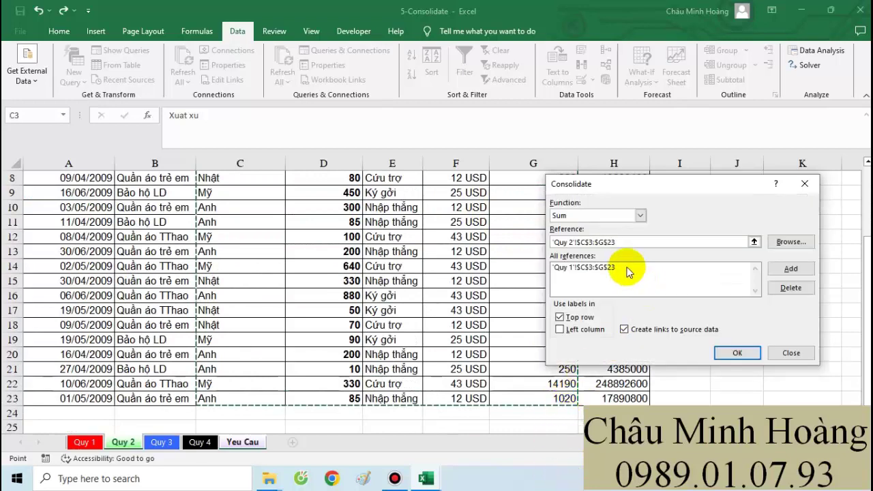
{"action": "left_click", "coordinate": [790, 268]}
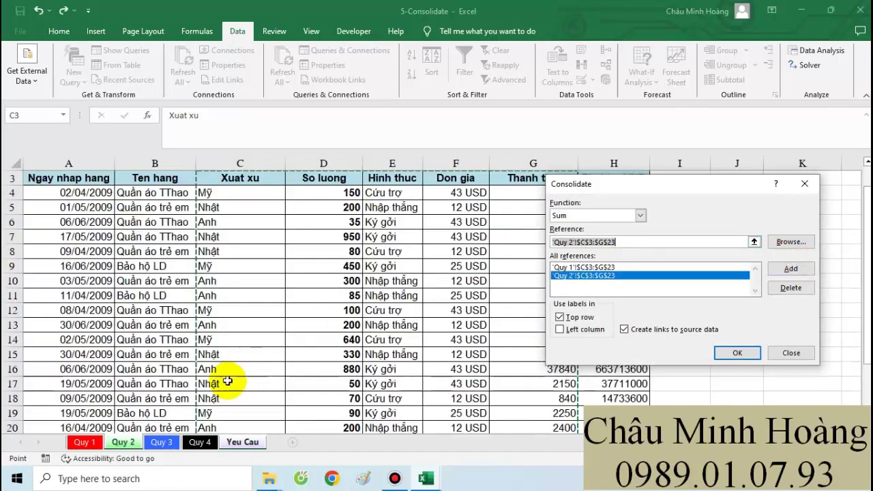
{"action": "left_click", "coordinate": [163, 442]}
{"action": "left_click_drag", "start_coordinate": [617, 242], "coordinate": [552, 241]}
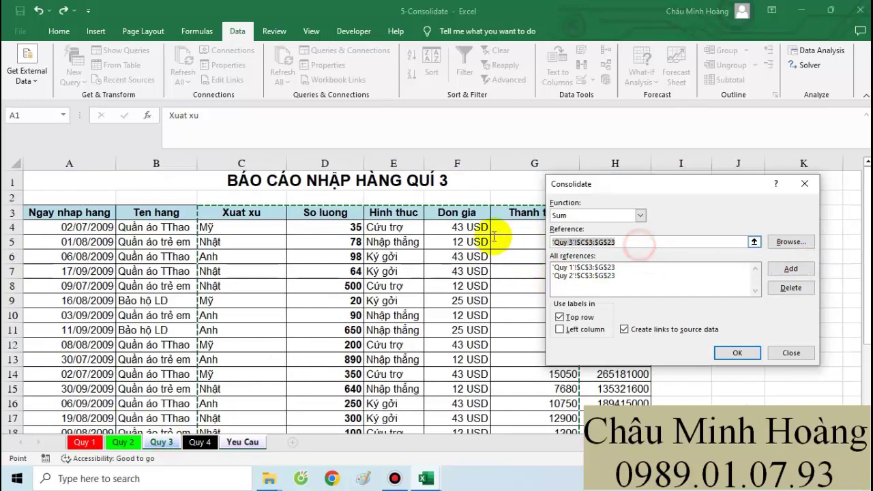
{"action": "left_click_drag", "start_coordinate": [214, 210], "coordinate": [557, 397]}
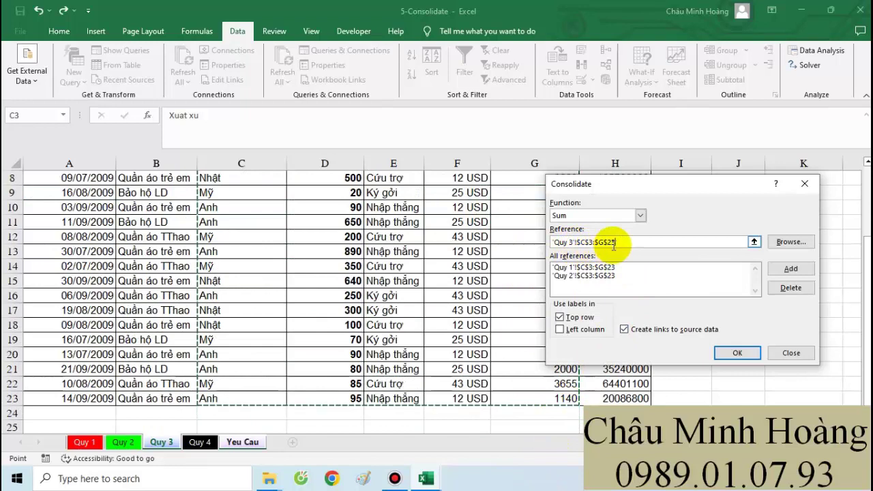
{"action": "left_click", "coordinate": [791, 269]}
{"action": "left_click", "coordinate": [199, 442]}
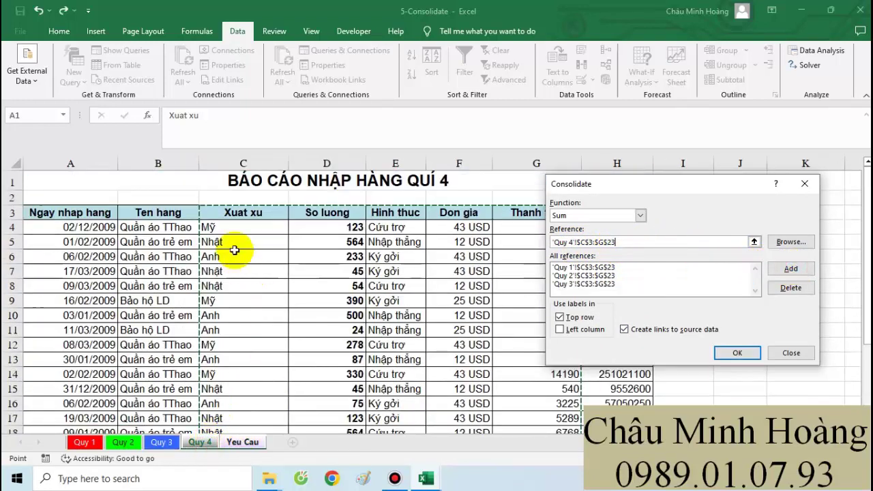
{"action": "left_click_drag", "start_coordinate": [228, 211], "coordinate": [553, 391]}
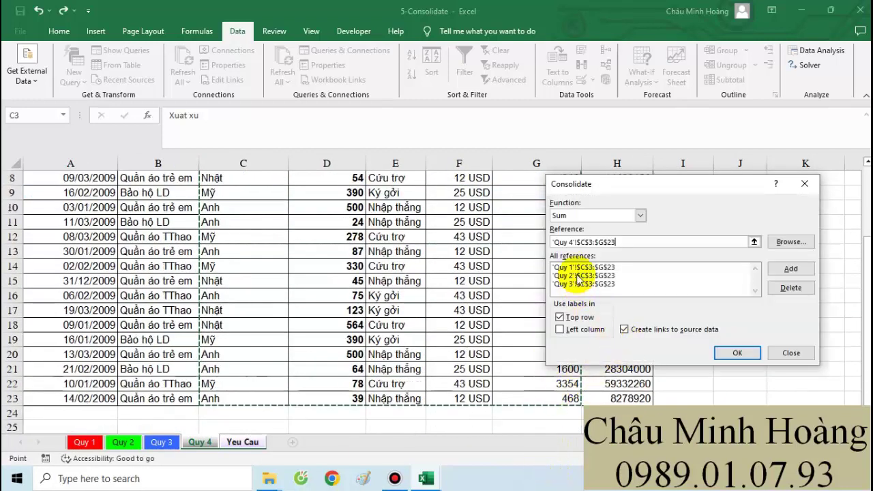
{"action": "left_click", "coordinate": [790, 268]}
Run the consolidation with top row and left column labels and links to source data, and widen columns C and D.
{"action": "left_click", "coordinate": [584, 332]}
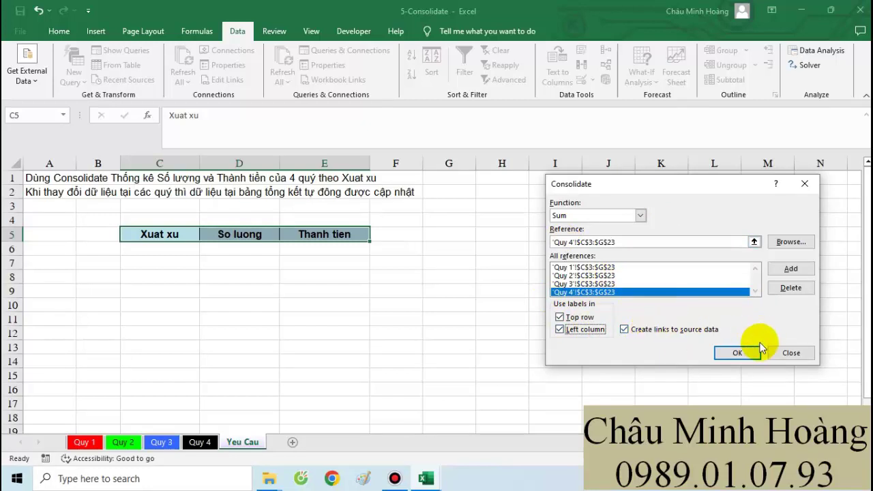
{"action": "left_click", "coordinate": [741, 353]}
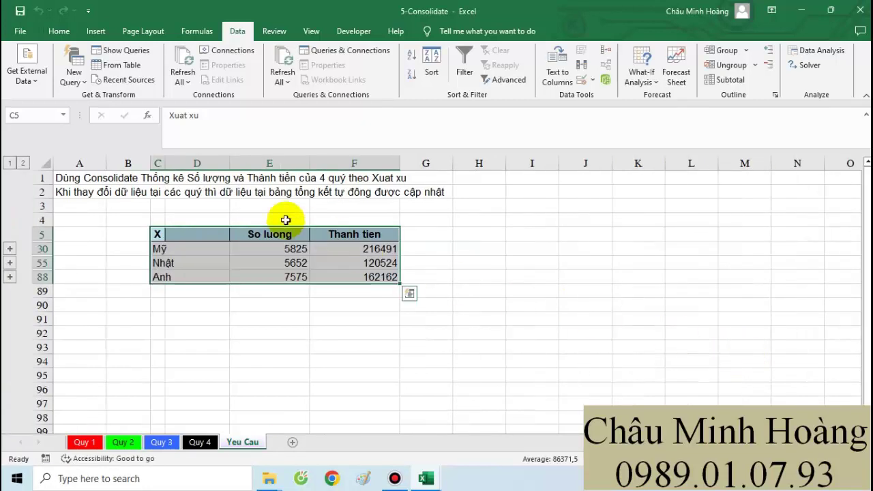
{"action": "left_click_drag", "start_coordinate": [165, 163], "coordinate": [219, 164]}
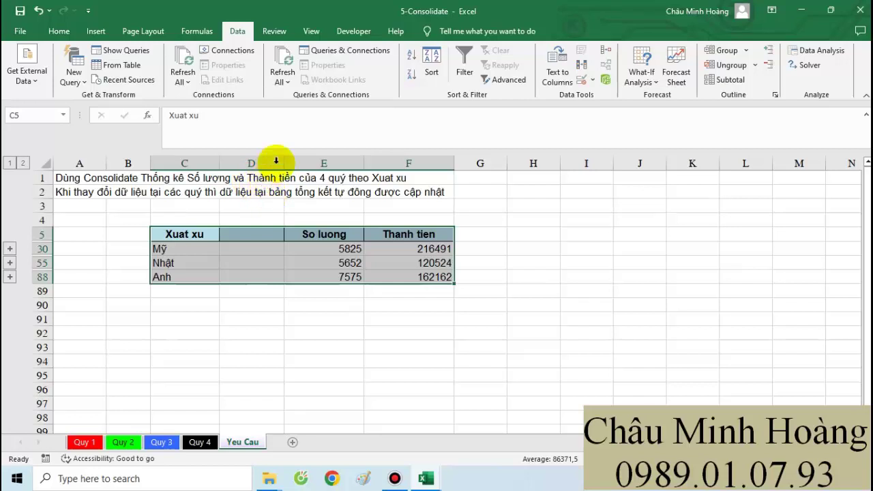
{"action": "left_click_drag", "start_coordinate": [281, 164], "coordinate": [304, 163]}
Delete the blank cells D5:D88 between Xuat xu and So luong, shifting the remaining cells left.
{"action": "left_click_drag", "start_coordinate": [271, 235], "coordinate": [273, 275]}
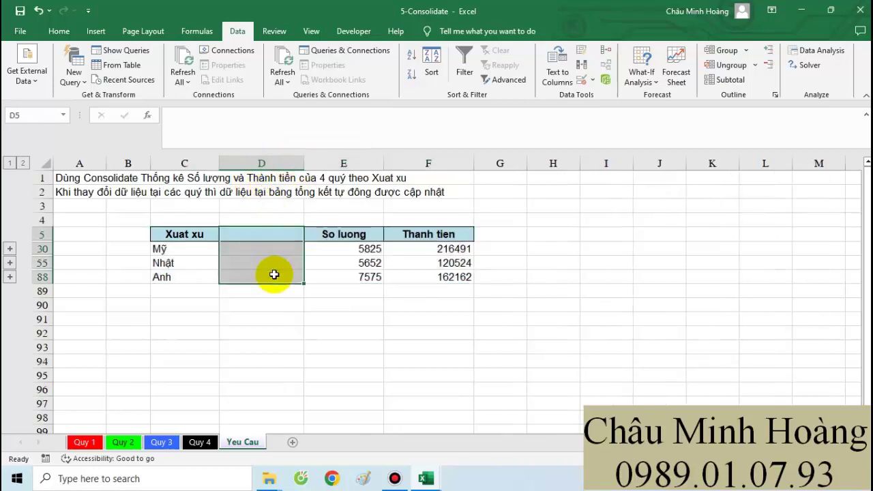
{"action": "right_click", "coordinate": [273, 275]}
{"action": "left_click", "coordinate": [318, 279]}
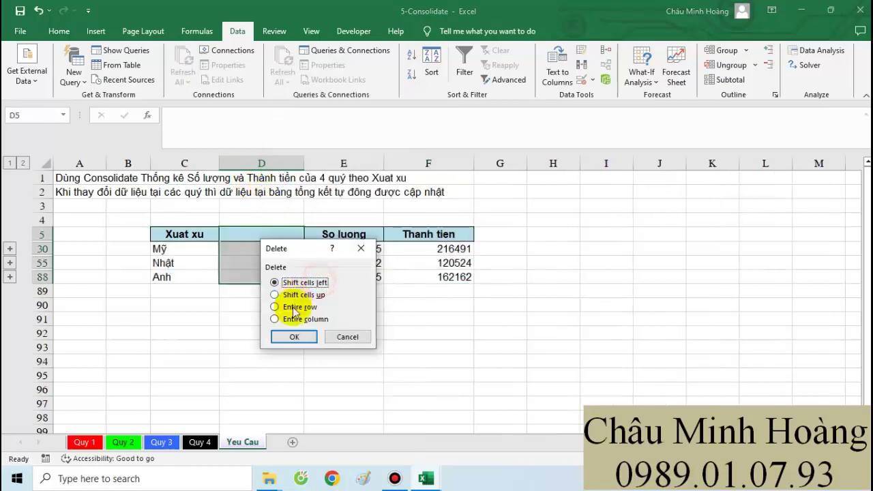
{"action": "left_click", "coordinate": [294, 334]}
Clear all contents and formatting from the consolidated table area B4:F90 on the Yeu Cau sheet.
{"action": "left_click_drag", "start_coordinate": [504, 332], "coordinate": [261, 317]}
{"action": "left_click_drag", "start_coordinate": [135, 288], "coordinate": [418, 306]}
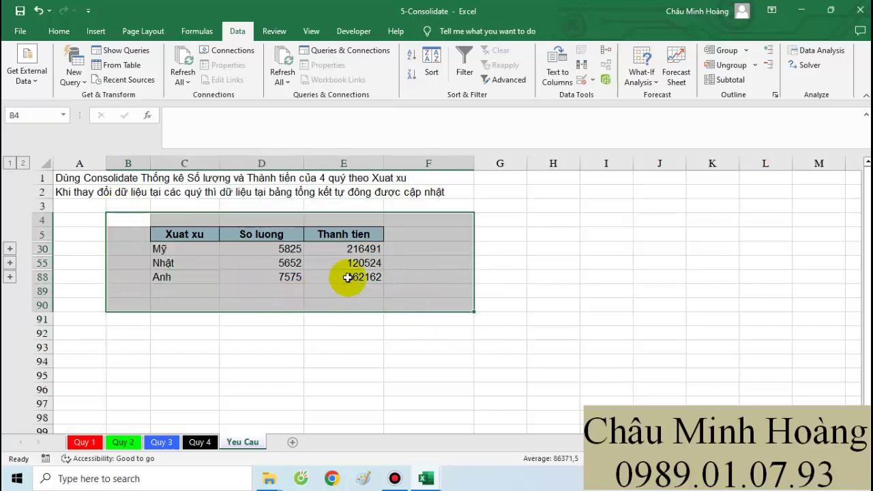
{"action": "left_click", "coordinate": [72, 32]}
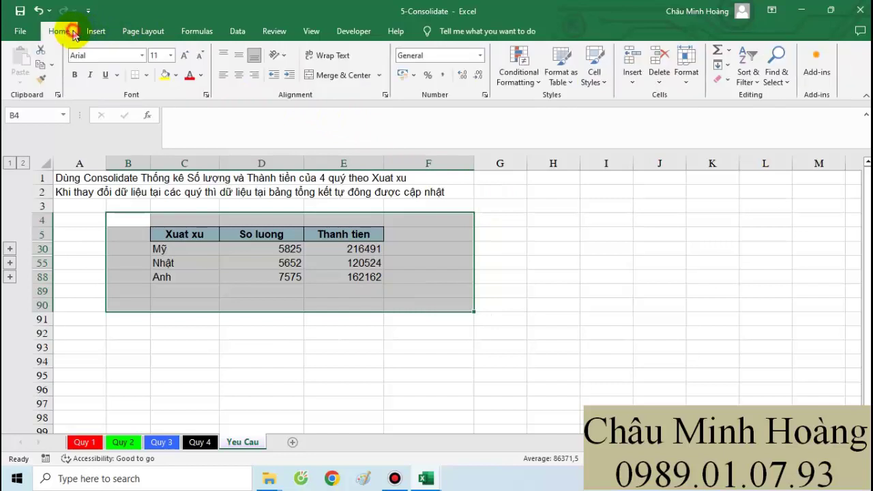
{"action": "left_click", "coordinate": [724, 81]}
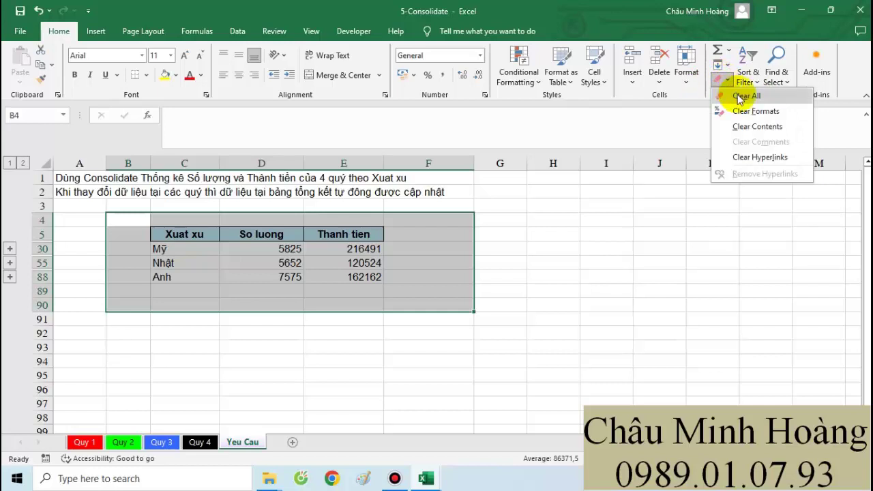
{"action": "left_click", "coordinate": [740, 97]}
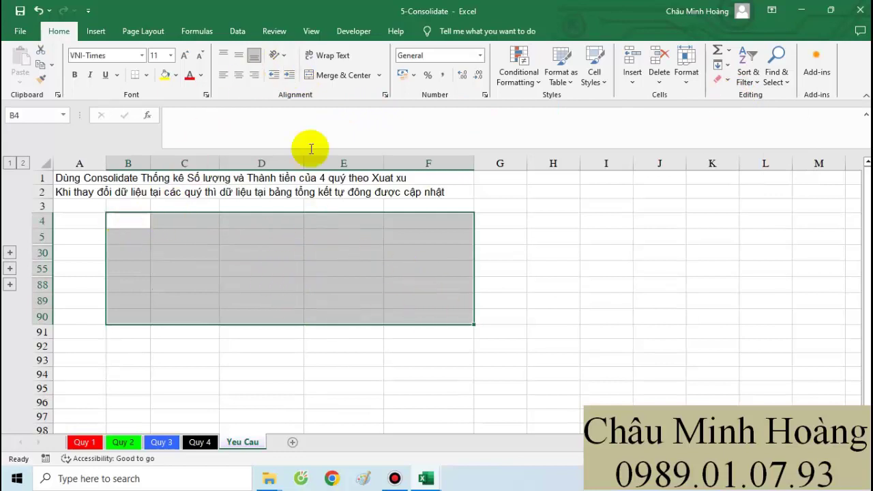
Clear the row outline from the Yeu Cau sheet.
{"action": "left_click", "coordinate": [236, 31]}
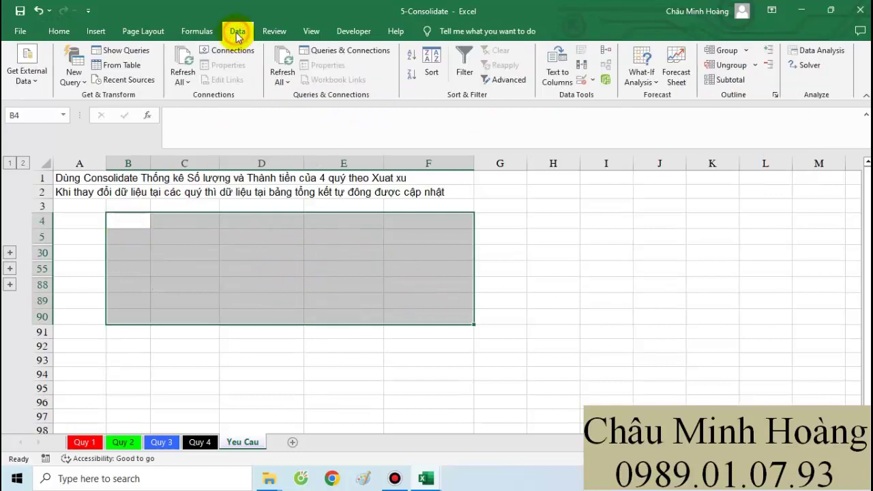
{"action": "left_click", "coordinate": [755, 65]}
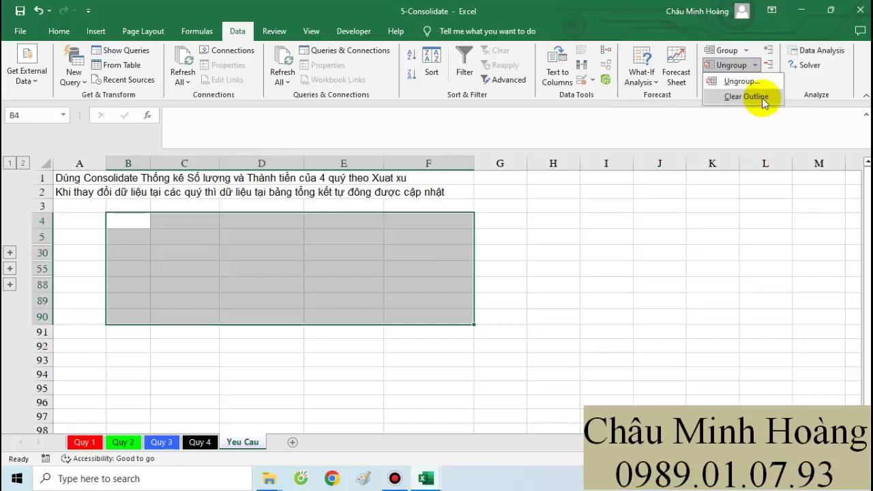
{"action": "left_click", "coordinate": [761, 98]}
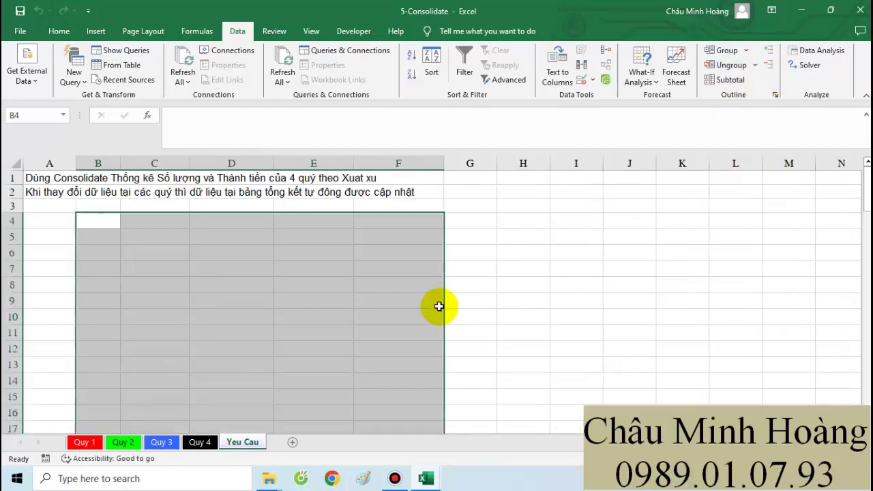
Close the 5-Consolidate workbook and switch to the 6-Pivot Table workbook.
{"action": "left_click", "coordinate": [860, 10]}
{"action": "left_click", "coordinate": [455, 267]}
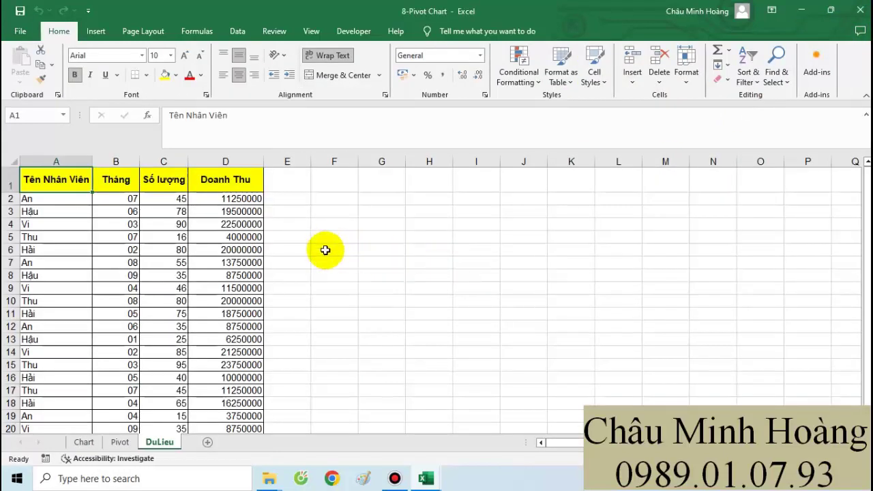
{"action": "mouse_move", "coordinate": [420, 479]}
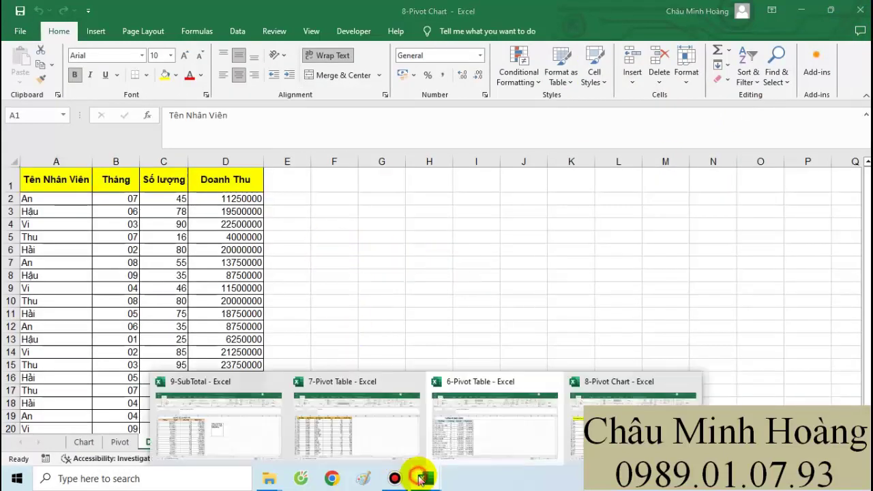
{"action": "left_click", "coordinate": [445, 409]}
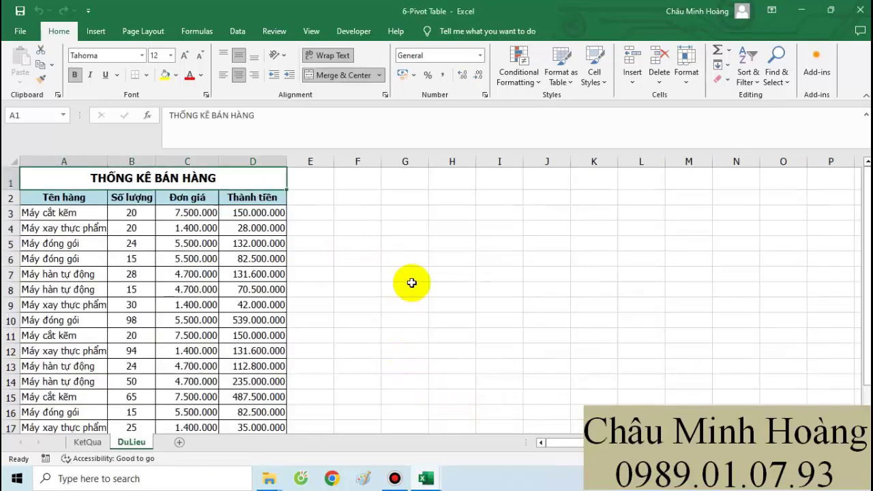
Set the font size of the empty range A20:I30 below the sales data on the DuLieu sheet to 24.
{"action": "scroll", "coordinate": [409, 282], "scroll_direction": "down", "scroll_amount": 7}
{"action": "scroll", "coordinate": [192, 305], "scroll_direction": "up", "scroll_amount": 2}
{"action": "left_click_drag", "start_coordinate": [62, 232], "coordinate": [497, 361]}
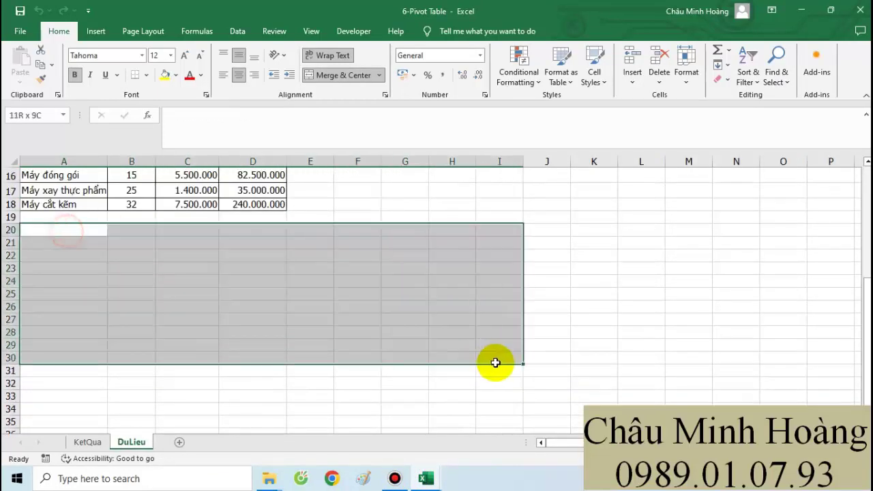
{"action": "left_click", "coordinate": [174, 56]}
{"action": "left_click", "coordinate": [157, 193]}
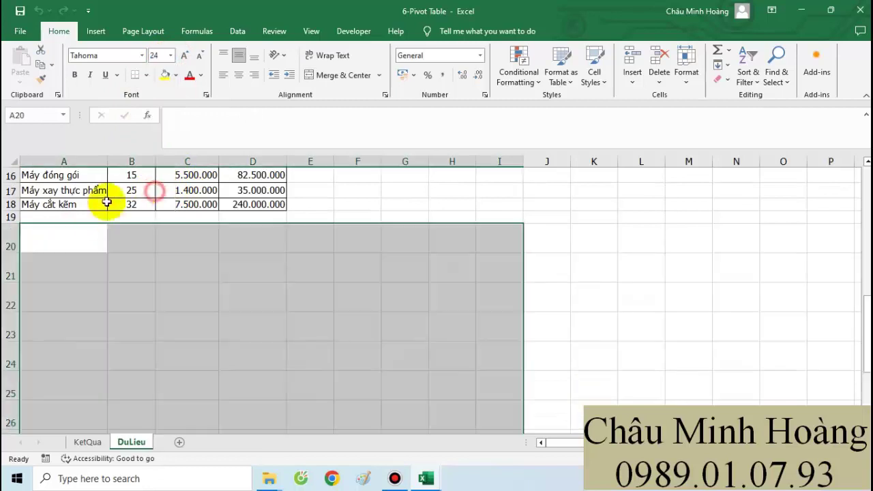
Enter the notes "pivot table - chart" in A20 and "nhìn hình" in A21.
{"action": "left_click", "coordinate": [77, 235]}
{"action": "type", "text": "pivot table"}
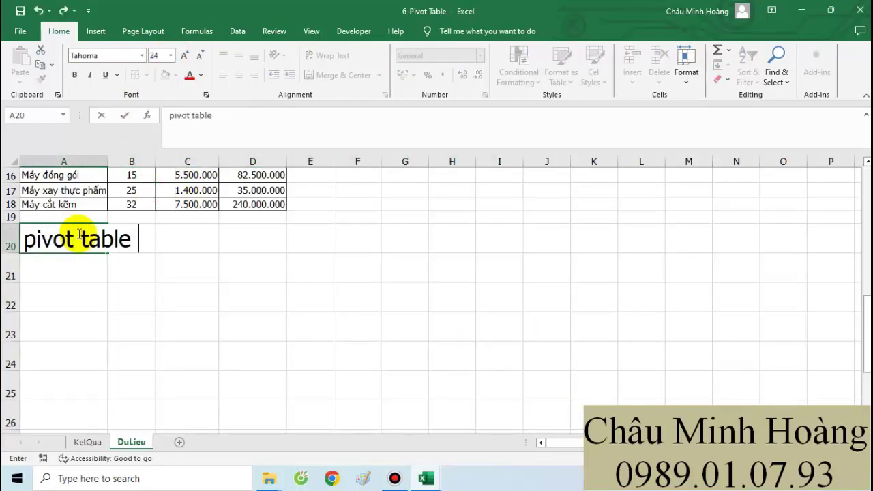
{"action": "type", "text": " - chart"}
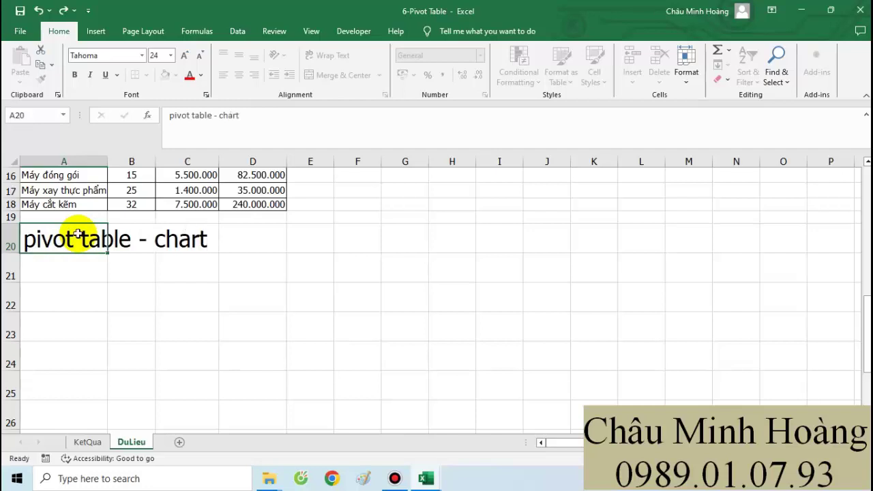
{"action": "key", "text": "Return"}
{"action": "type", "text": "nhìn hình"}
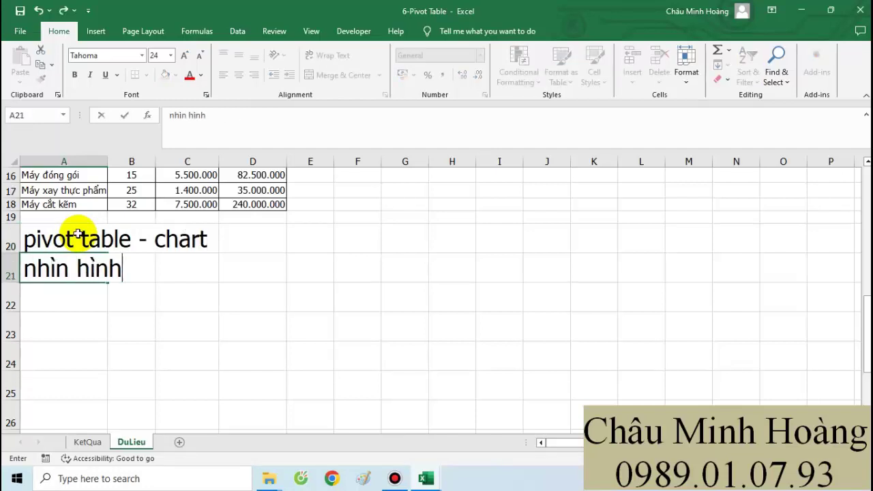
{"action": "key", "text": "Return"}
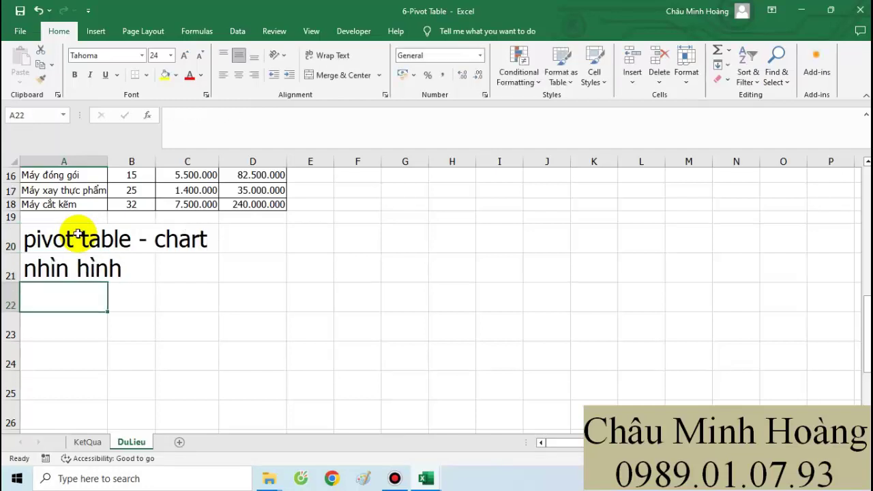
Enter the notes "thống kê - lọc" in A22 and "phân trang" in A23.
{"action": "type", "text": "lo"}
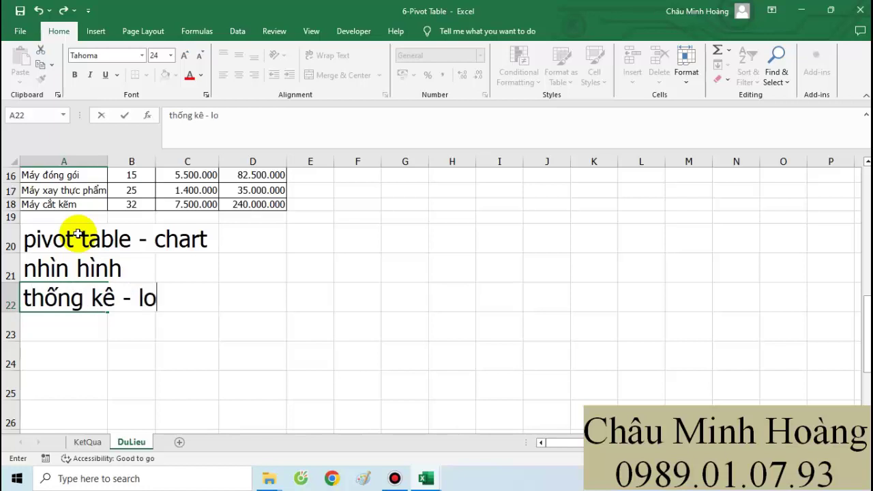
{"action": "type", "text": "cj"}
{"action": "key", "text": "Return"}
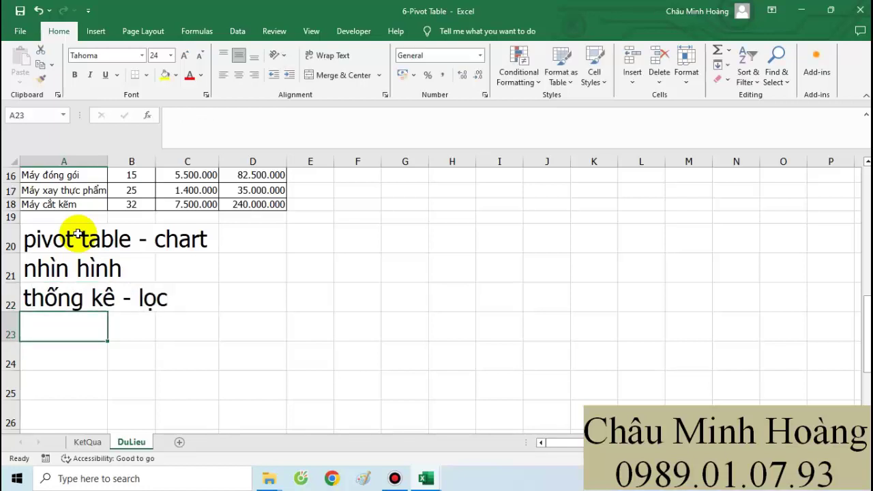
{"action": "type", "text": "phân tr"}
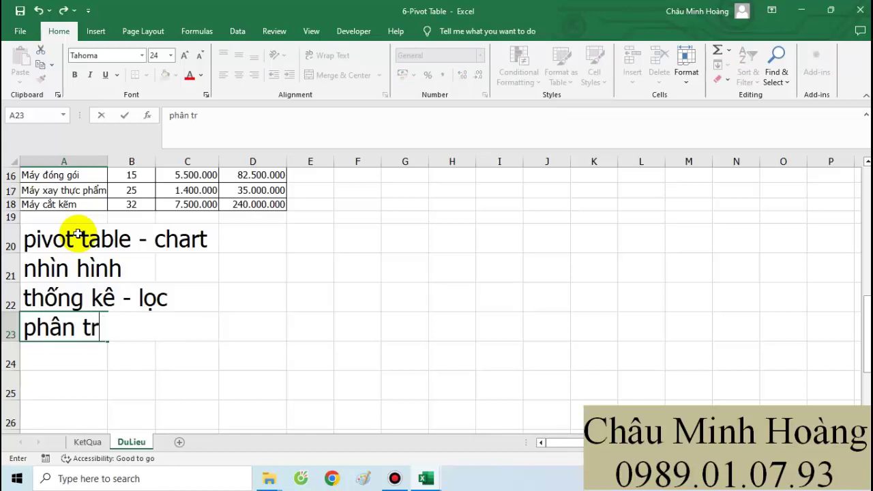
{"action": "type", "text": "ang"}
{"action": "key", "text": "Return"}
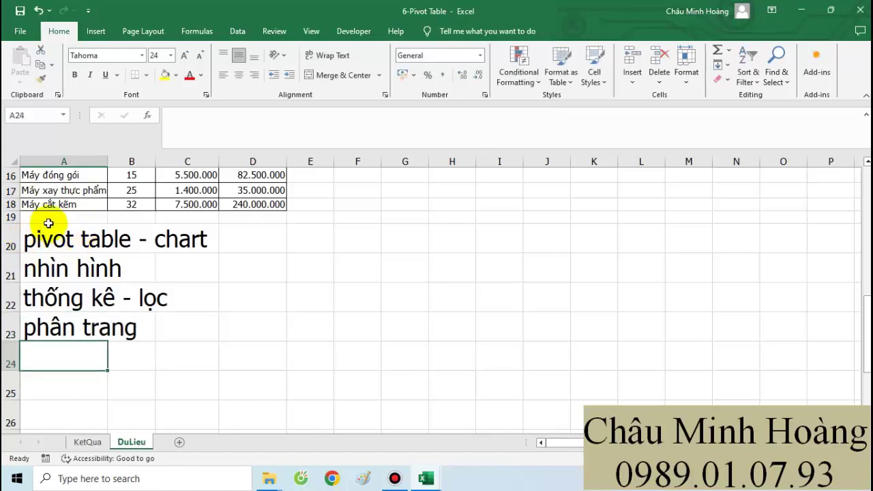
Check the sample pivot on the KetQua sheet, and start a PivotTable with DuLieu range A2:D18 as its source.
{"action": "left_click", "coordinate": [357, 314]}
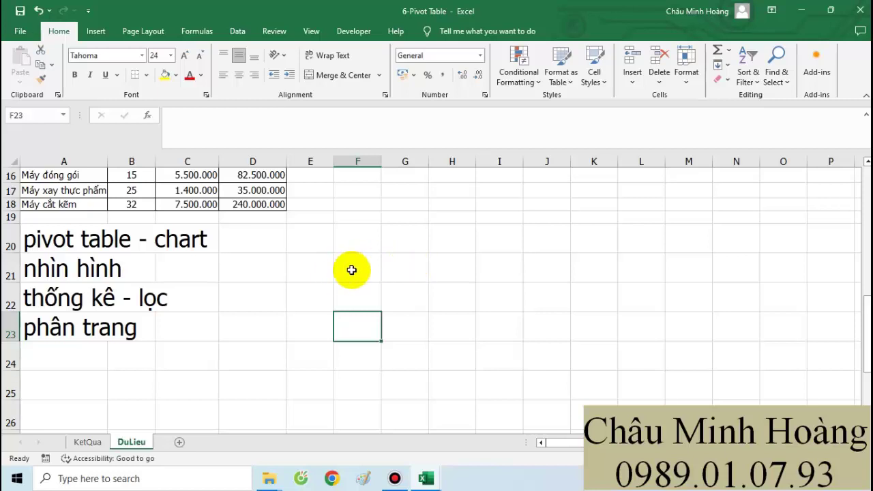
{"action": "left_click", "coordinate": [87, 443]}
{"action": "left_click_drag", "start_coordinate": [376, 384], "coordinate": [45, 181]}
{"action": "left_click", "coordinate": [129, 442]}
{"action": "scroll", "coordinate": [414, 302], "scroll_direction": "up", "scroll_amount": 5}
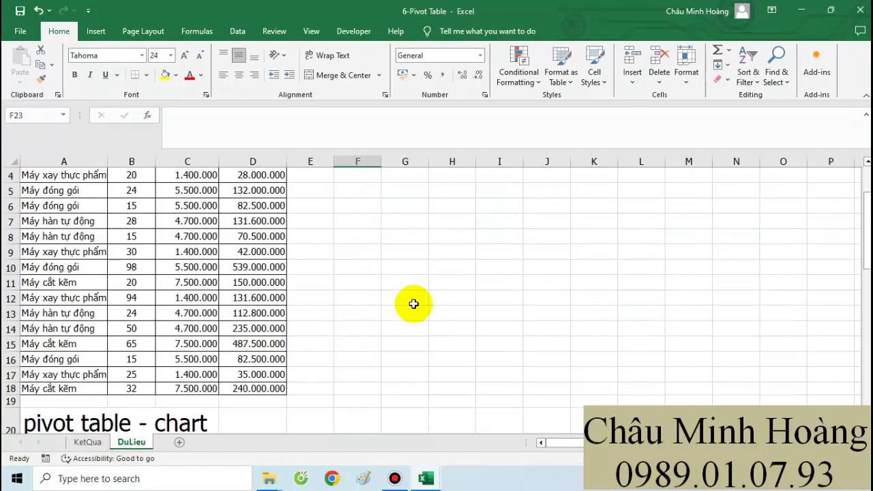
{"action": "left_click", "coordinate": [96, 32]}
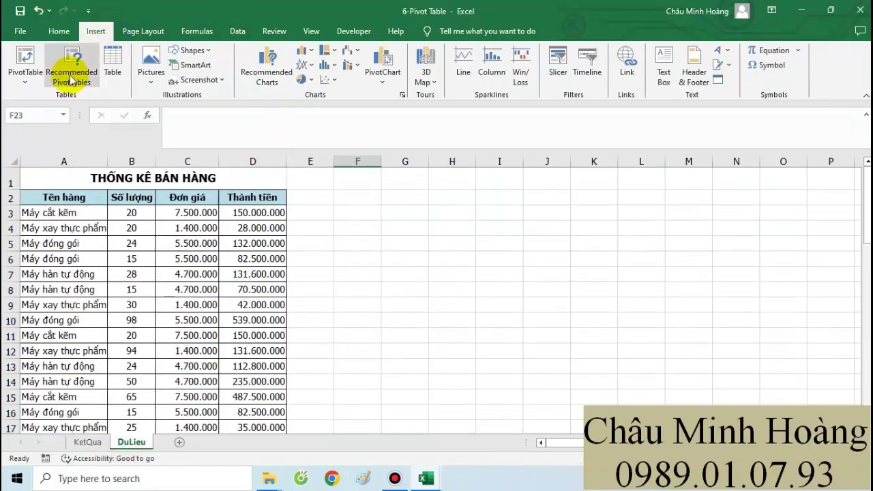
{"action": "left_click", "coordinate": [29, 71]}
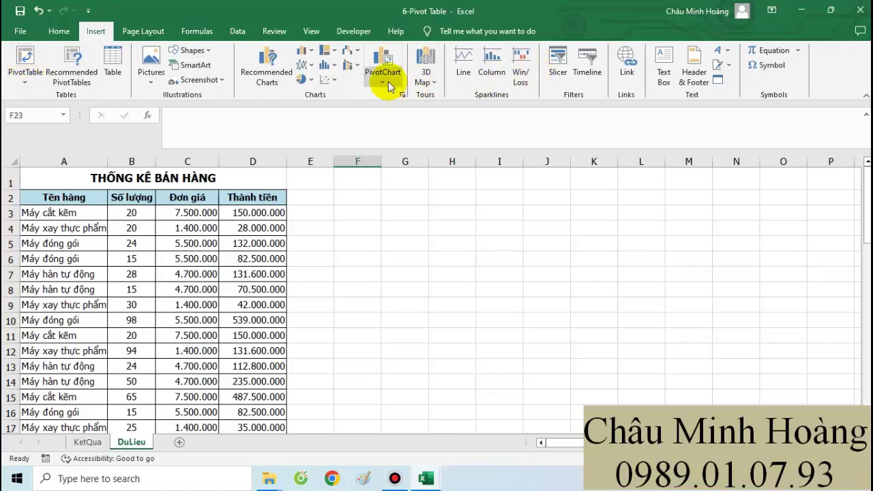
{"action": "left_click", "coordinate": [19, 65]}
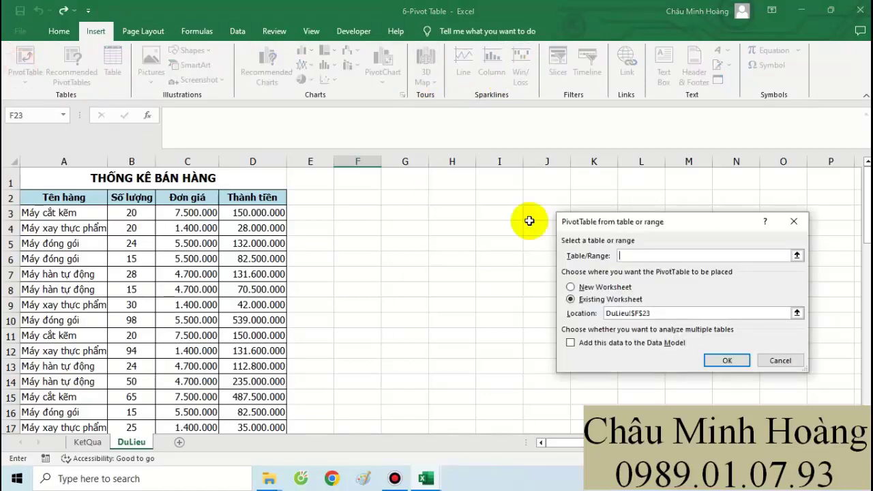
{"action": "left_click", "coordinate": [632, 255]}
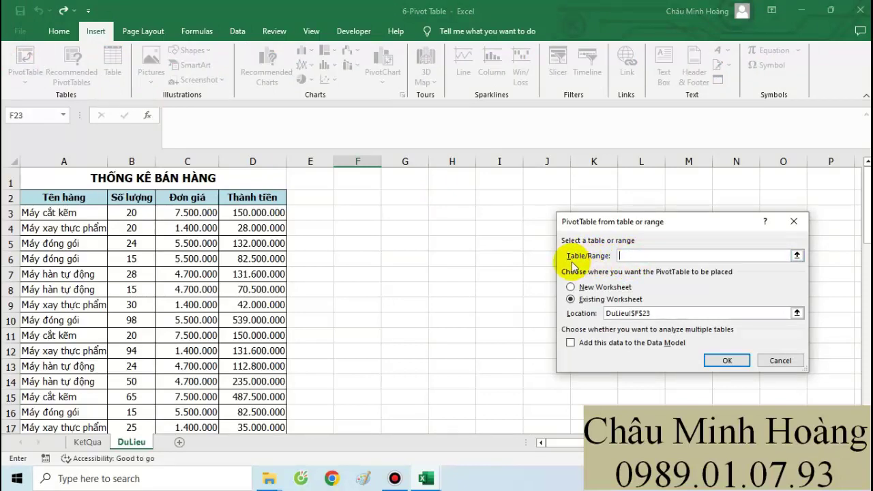
{"action": "left_click_drag", "start_coordinate": [28, 197], "coordinate": [248, 409]}
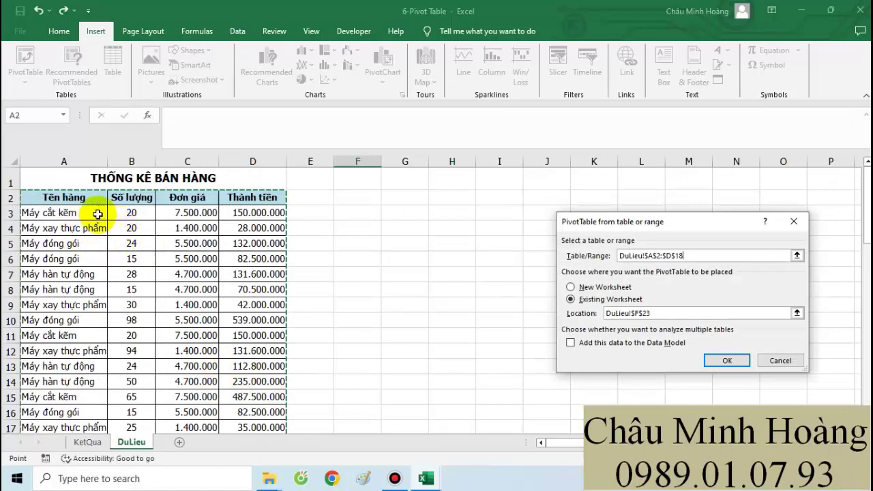
{"action": "left_click_drag", "start_coordinate": [74, 196], "coordinate": [263, 409]}
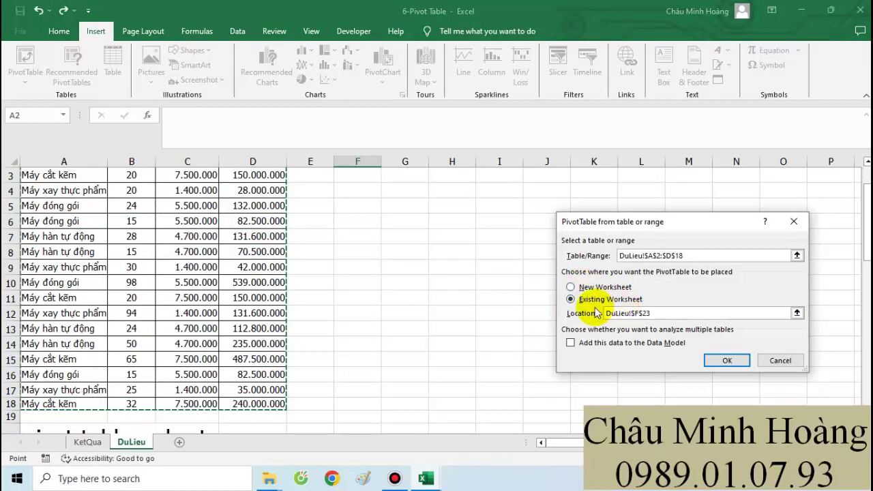
Place the PivotTable on the existing KetQua worksheet at cell E4 and create it.
{"action": "left_click_drag", "start_coordinate": [655, 312], "coordinate": [605, 313]}
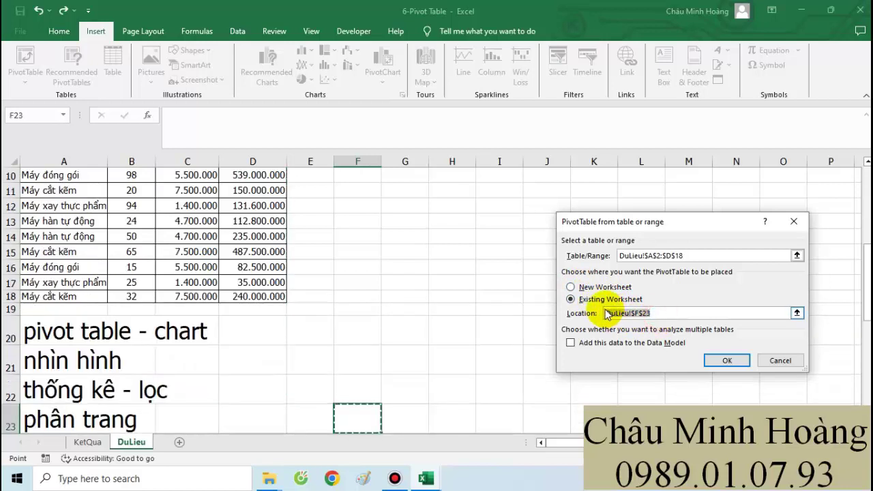
{"action": "left_click", "coordinate": [89, 442]}
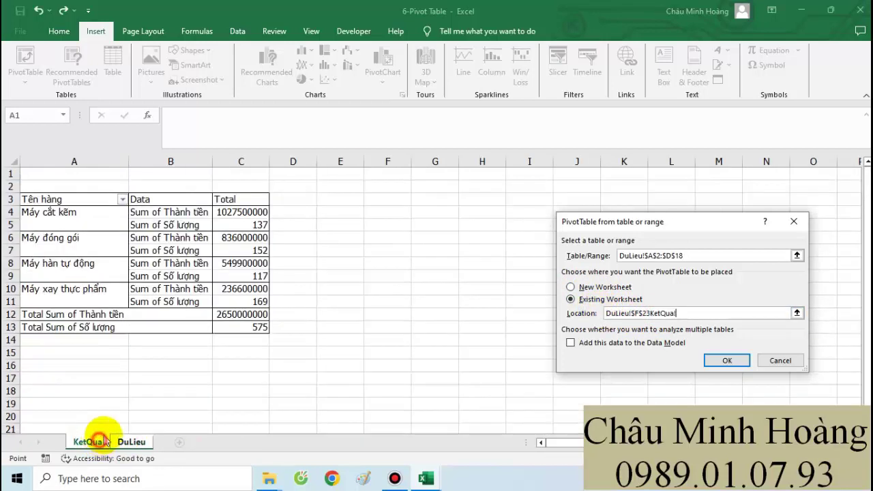
{"action": "left_click", "coordinate": [338, 211]}
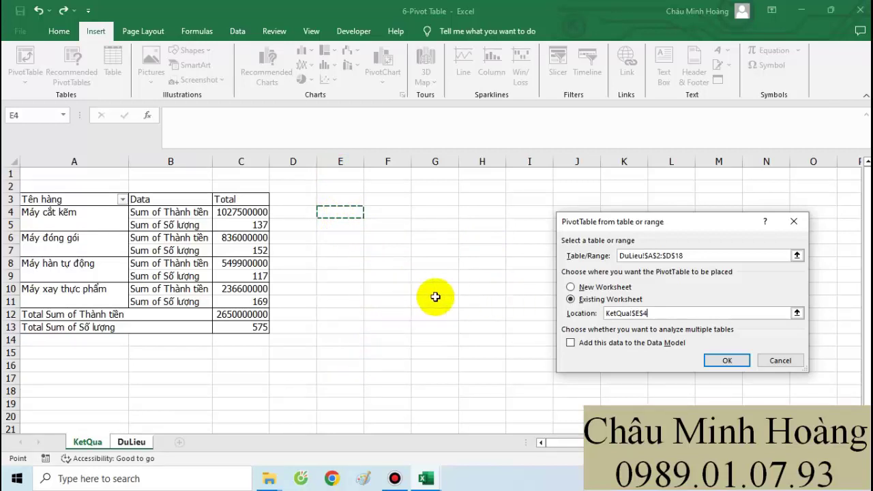
{"action": "left_click", "coordinate": [713, 359]}
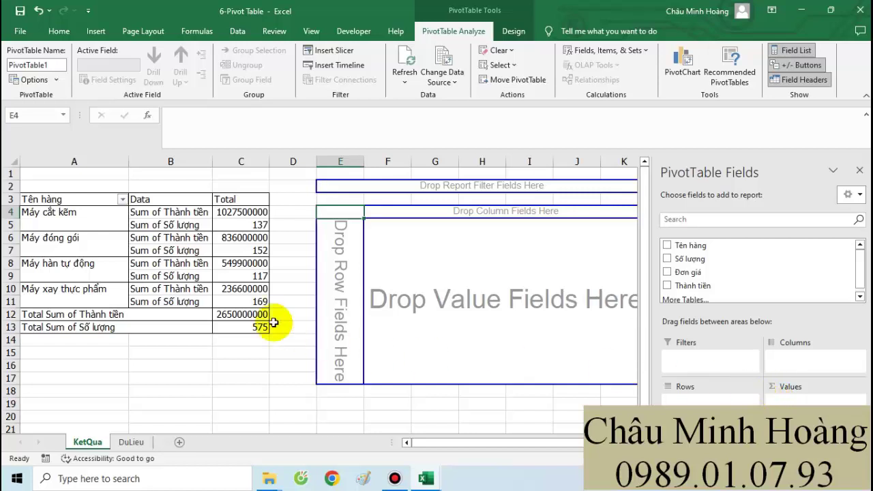
Add Tên hàng to the PivotTable rows, and Thành tiền followed by Số lượng to its values.
{"action": "left_click_drag", "start_coordinate": [685, 247], "coordinate": [692, 401]}
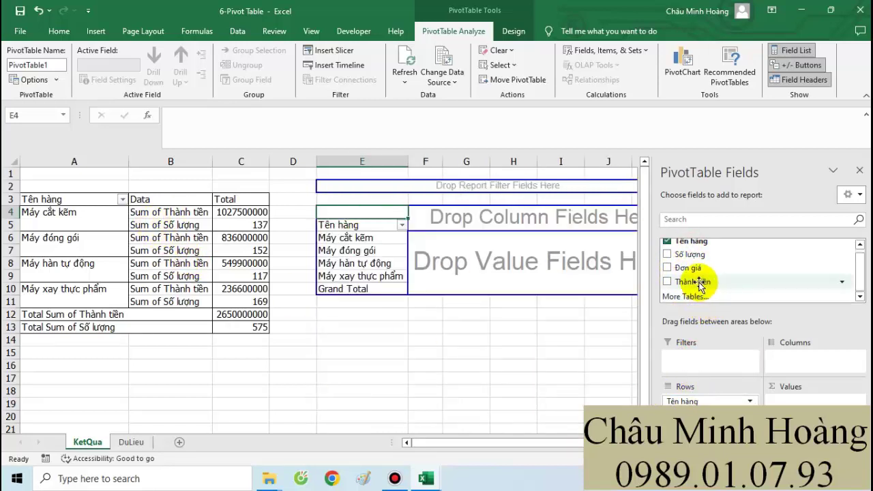
{"action": "left_click_drag", "start_coordinate": [691, 280], "coordinate": [781, 389]}
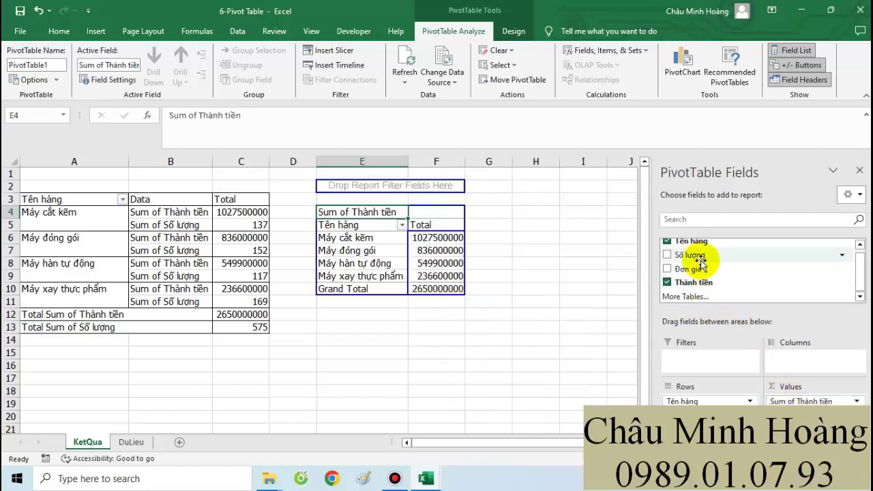
{"action": "left_click_drag", "start_coordinate": [716, 259], "coordinate": [662, 416]}
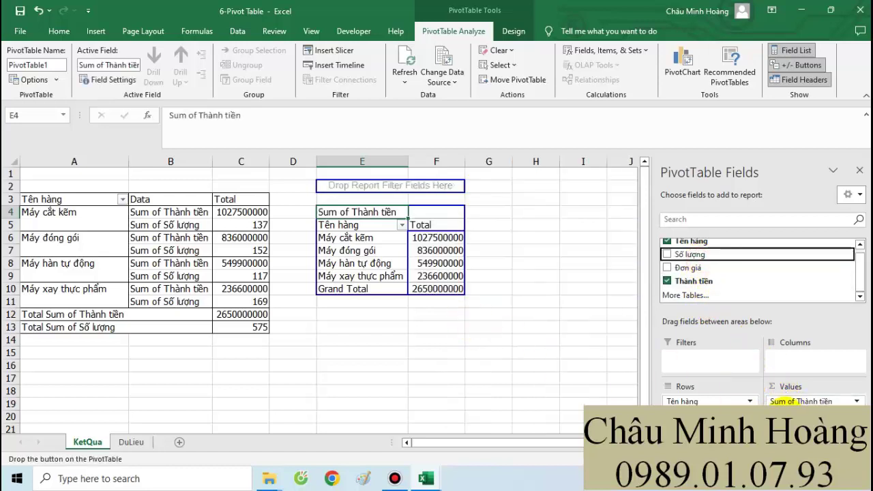
{"action": "left_click_drag", "start_coordinate": [782, 404], "coordinate": [783, 404]}
{"action": "left_click_drag", "start_coordinate": [692, 254], "coordinate": [785, 401]}
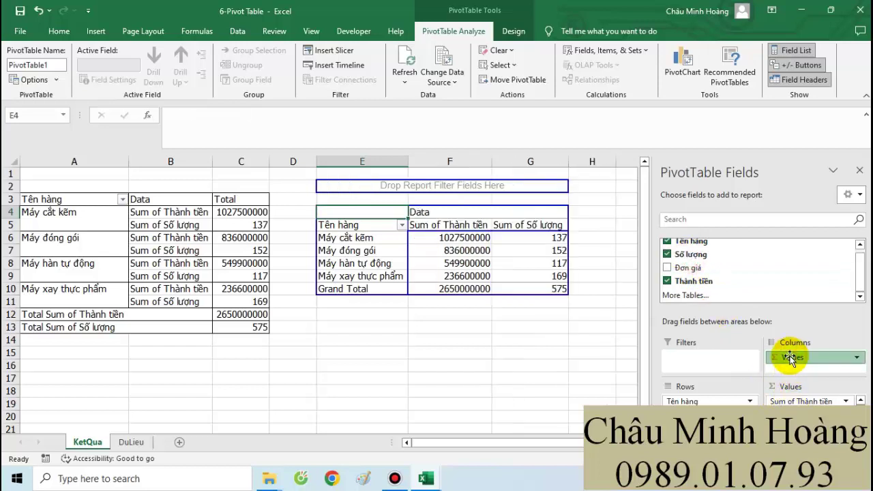
Move the Values field from the columns area to the rows area, below Tên hàng.
{"action": "left_click", "coordinate": [791, 360]}
{"action": "left_click", "coordinate": [784, 358]}
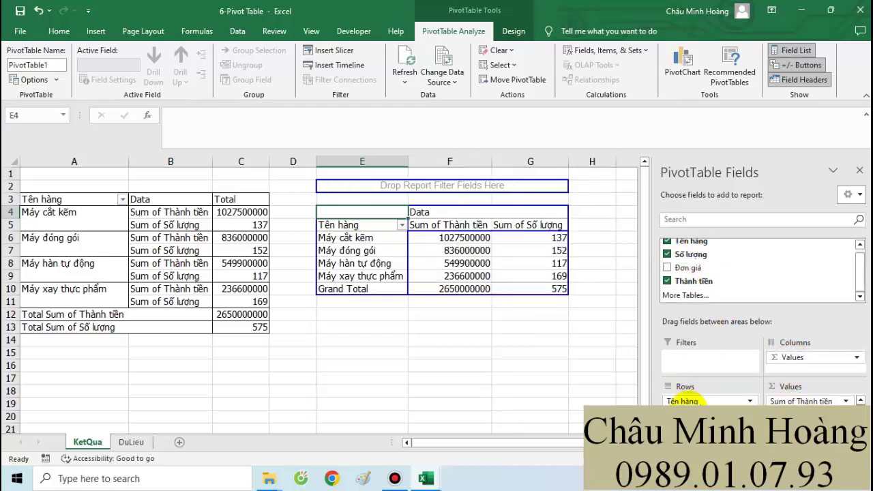
{"action": "left_click_drag", "start_coordinate": [696, 403], "coordinate": [695, 403]}
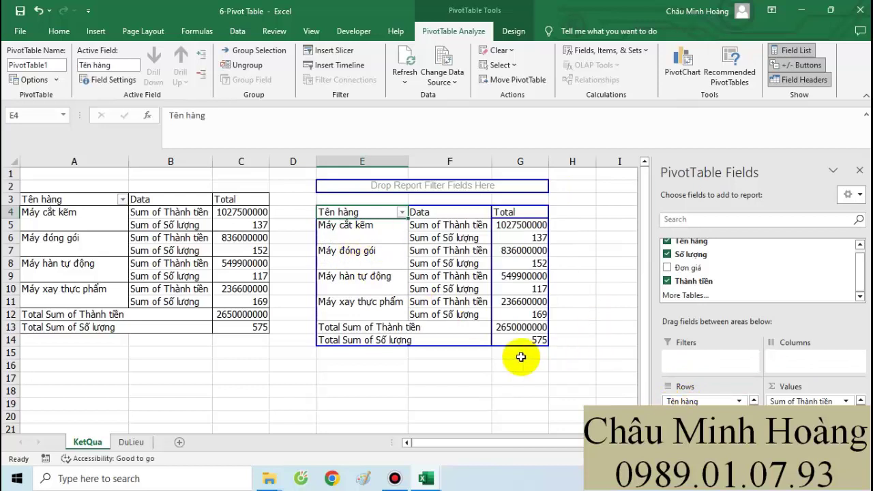
{"action": "mouse_move", "coordinate": [516, 343]}
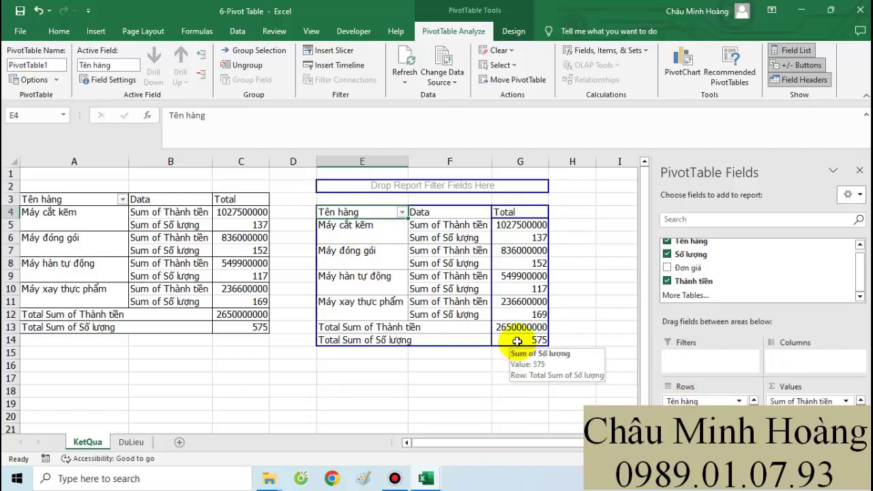
Close the 6-Pivot Table workbook without saving, and switch to the 7-Pivot Table workbook.
{"action": "left_click", "coordinate": [859, 10]}
{"action": "left_click", "coordinate": [459, 253]}
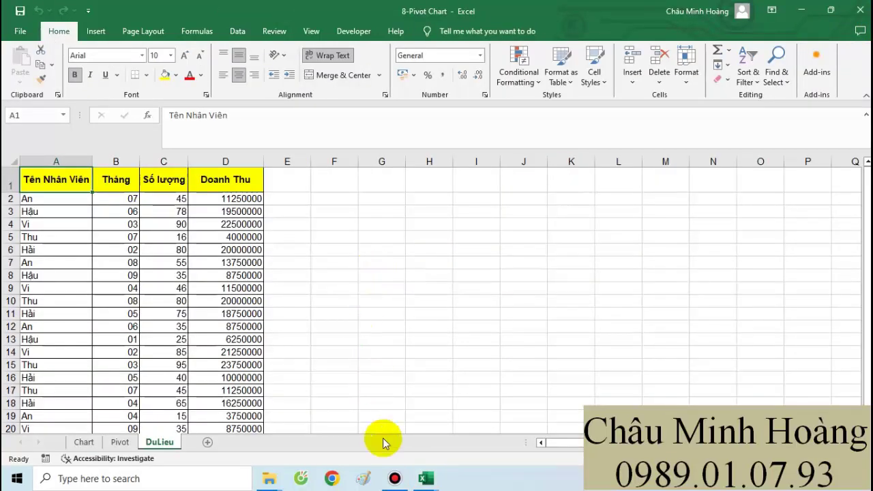
{"action": "mouse_move", "coordinate": [417, 476]}
{"action": "left_click", "coordinate": [412, 437]}
Review the source data on DuLieu_Pivot and the sample pivots on the YeuCau 1 and YeuCau 2 sheets.
{"action": "scroll", "coordinate": [402, 348], "scroll_direction": "down", "scroll_amount": 9}
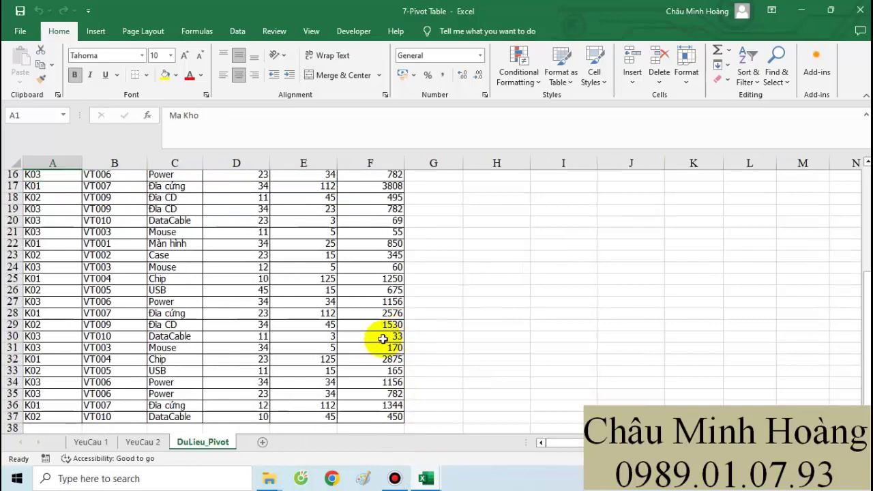
{"action": "left_click", "coordinate": [89, 441]}
{"action": "left_click", "coordinate": [152, 445]}
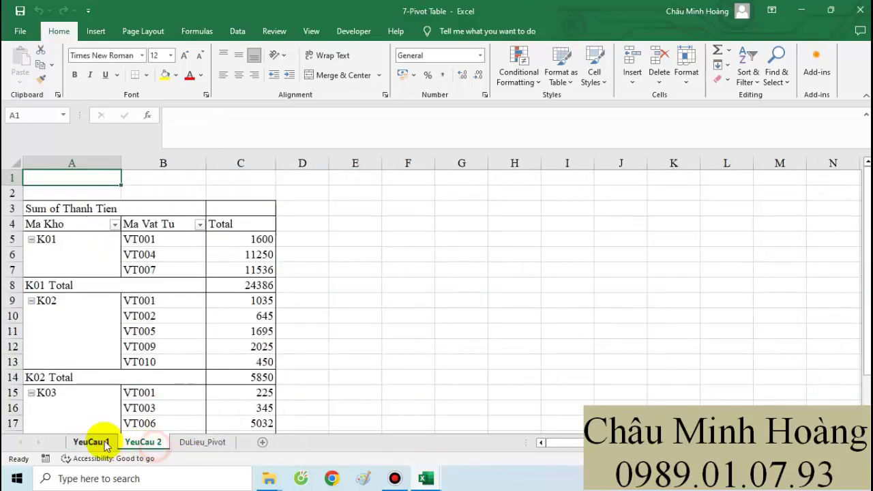
{"action": "left_click", "coordinate": [96, 441]}
{"action": "left_click", "coordinate": [147, 443]}
{"action": "left_click", "coordinate": [193, 439]}
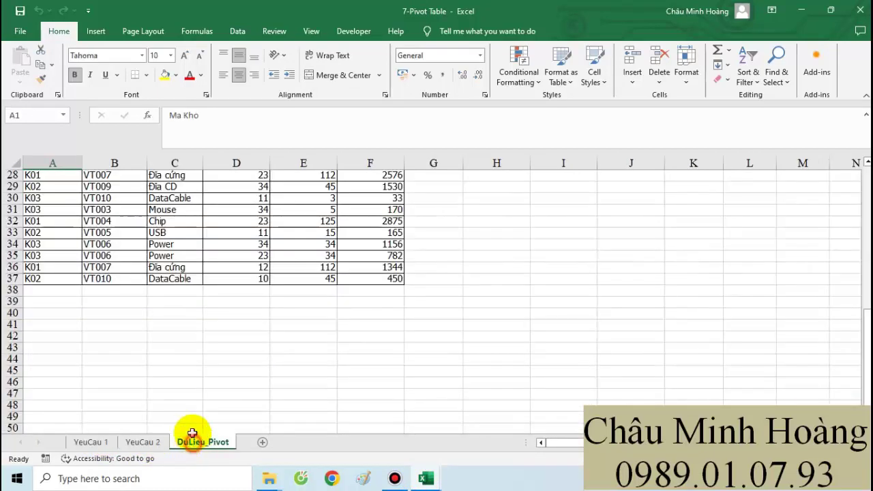
Start a PivotTable from the DuLieu_Pivot data, with range A1:F37 as its source.
{"action": "left_click", "coordinate": [95, 31]}
{"action": "left_click", "coordinate": [26, 71]}
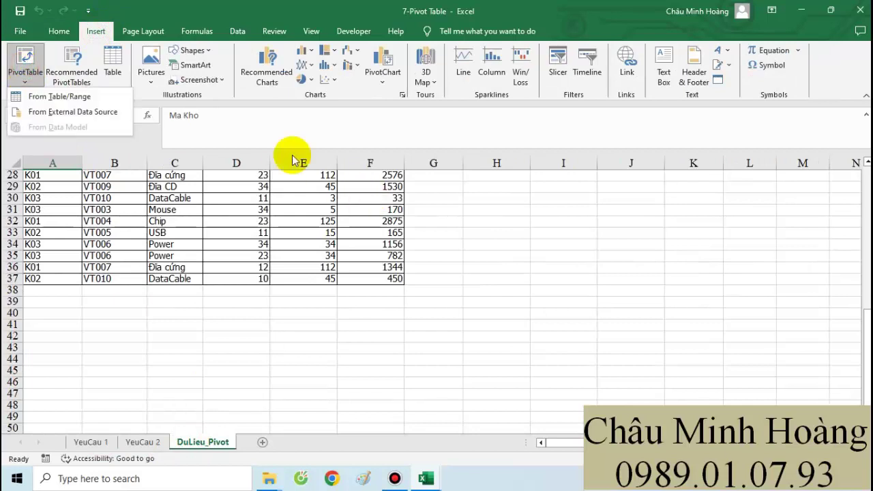
{"action": "left_click", "coordinate": [59, 96]}
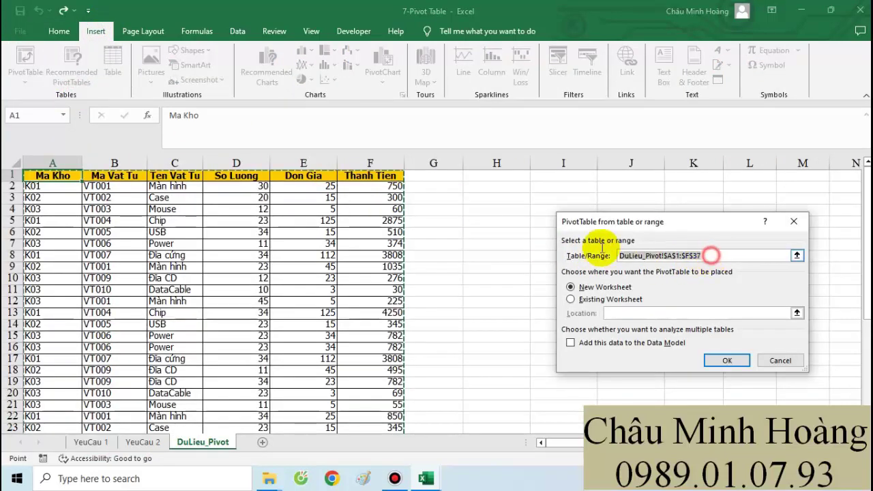
{"action": "left_click_drag", "start_coordinate": [51, 177], "coordinate": [387, 405]}
{"action": "scroll", "coordinate": [383, 360], "scroll_direction": "up", "scroll_amount": 4}
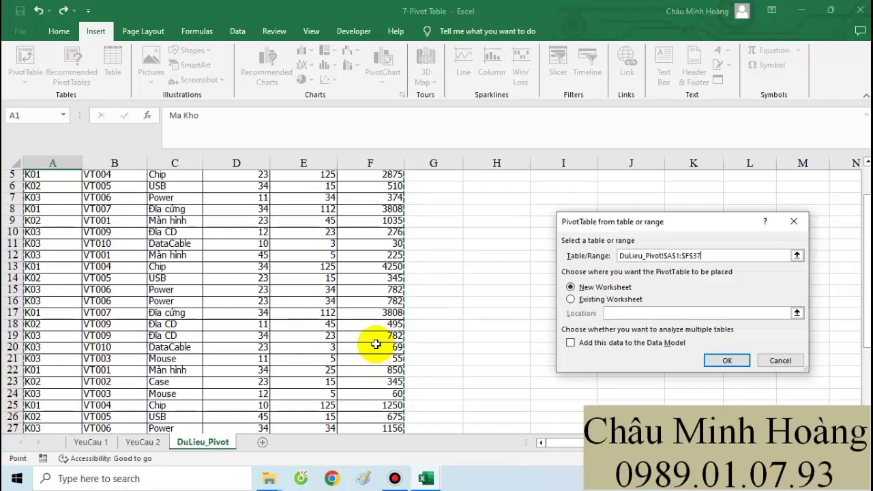
Place the PivotTable on the existing YeuCau 1 worksheet at cell D4 and create it.
{"action": "left_click", "coordinate": [609, 299]}
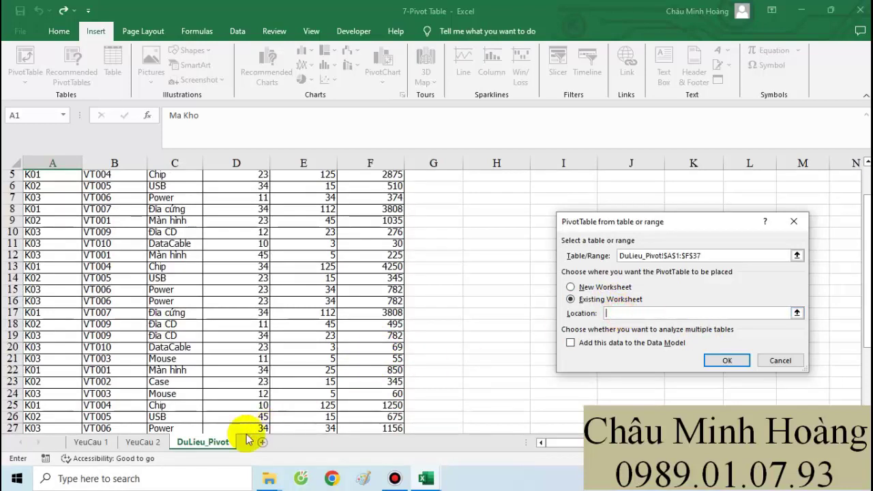
{"action": "left_click", "coordinate": [93, 442]}
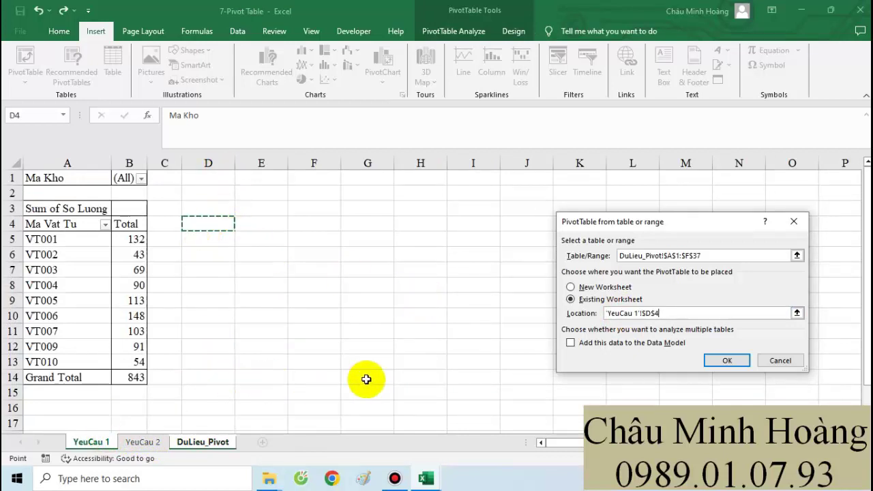
{"action": "left_click", "coordinate": [722, 360]}
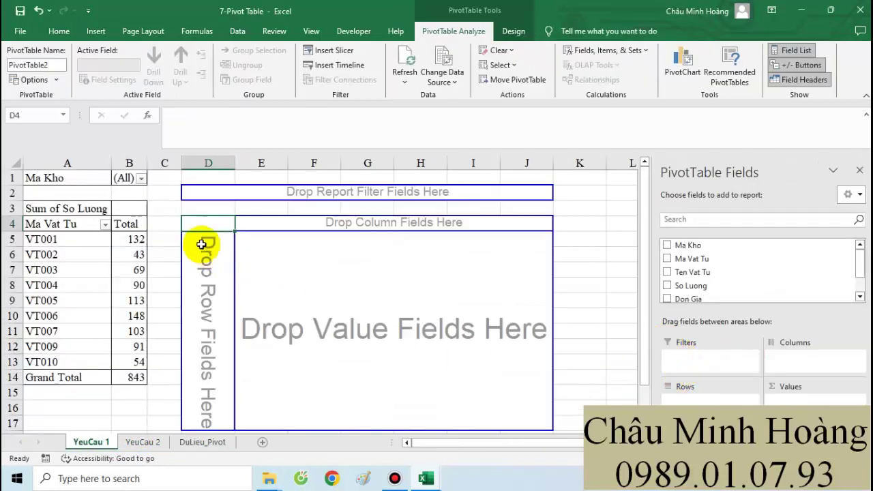
Lay out the YeuCau 1 PivotTable with Ma Kho as filter, So Luong as values and Ma Vat Tu as rows.
{"action": "left_click_drag", "start_coordinate": [673, 246], "coordinate": [701, 368]}
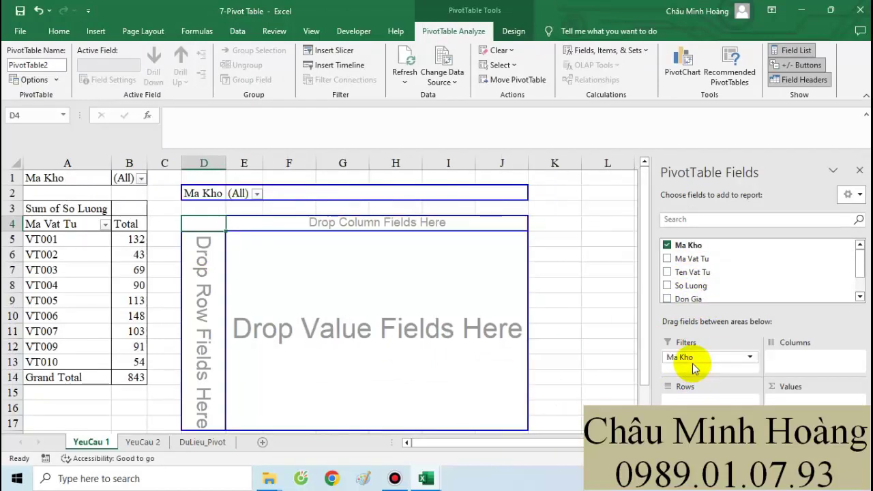
{"action": "left_click_drag", "start_coordinate": [690, 285], "coordinate": [783, 401]}
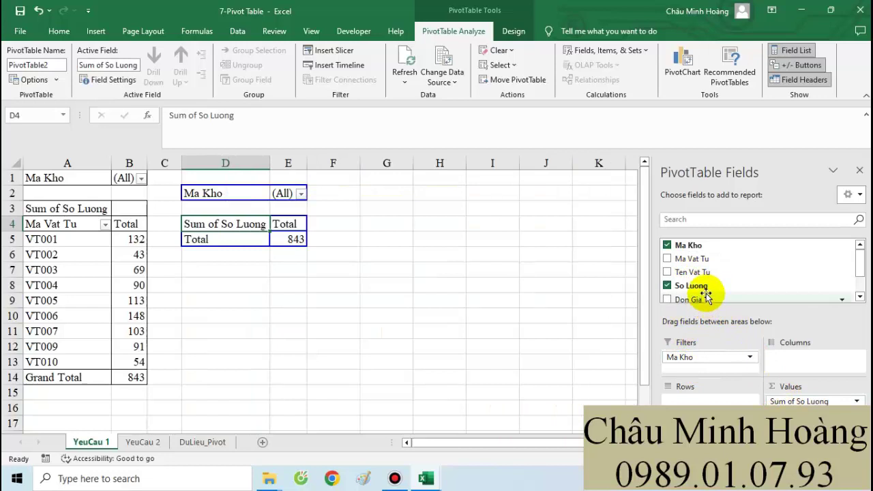
{"action": "left_click_drag", "start_coordinate": [707, 253], "coordinate": [687, 400]}
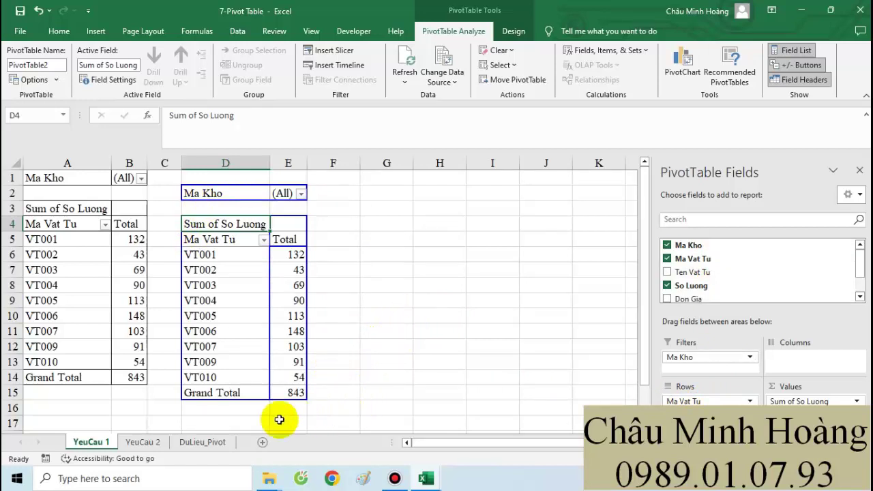
{"action": "left_click", "coordinate": [390, 377]}
Return to the DuLieu_Pivot sheet and start another PivotTable with range A1:F37 as its source.
{"action": "left_click", "coordinate": [204, 441]}
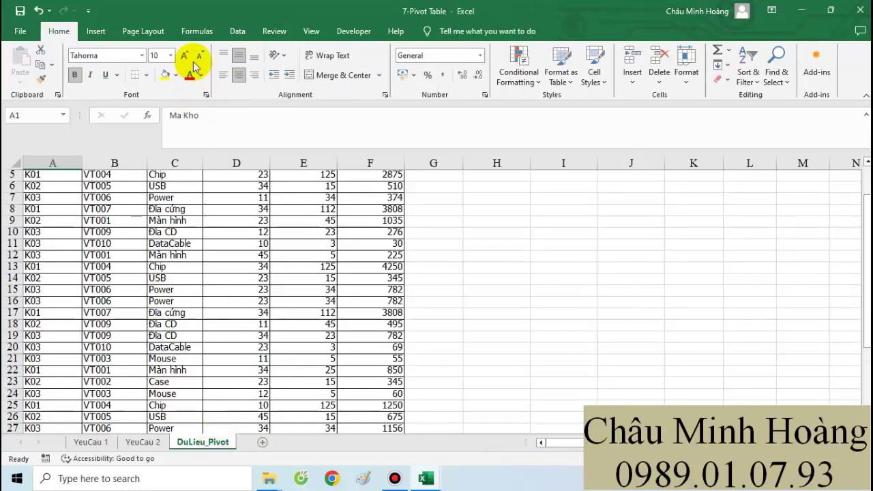
{"action": "left_click", "coordinate": [238, 30]}
{"action": "left_click", "coordinate": [95, 31]}
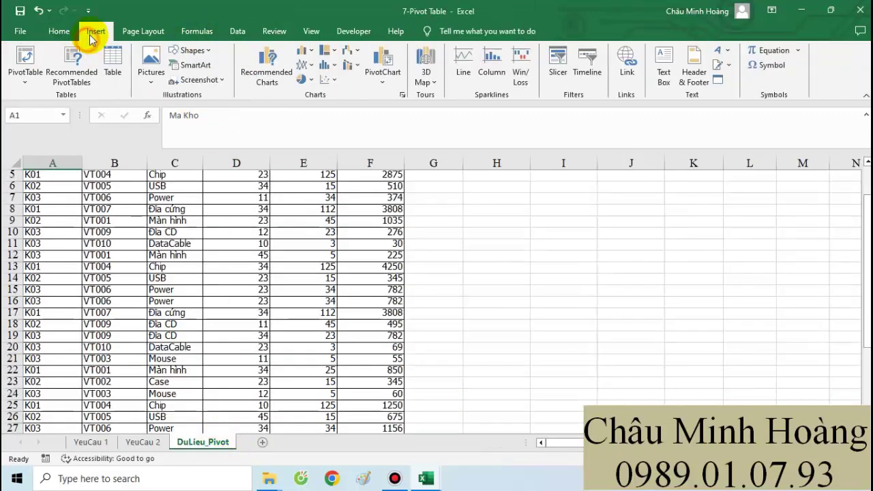
{"action": "left_click", "coordinate": [13, 60]}
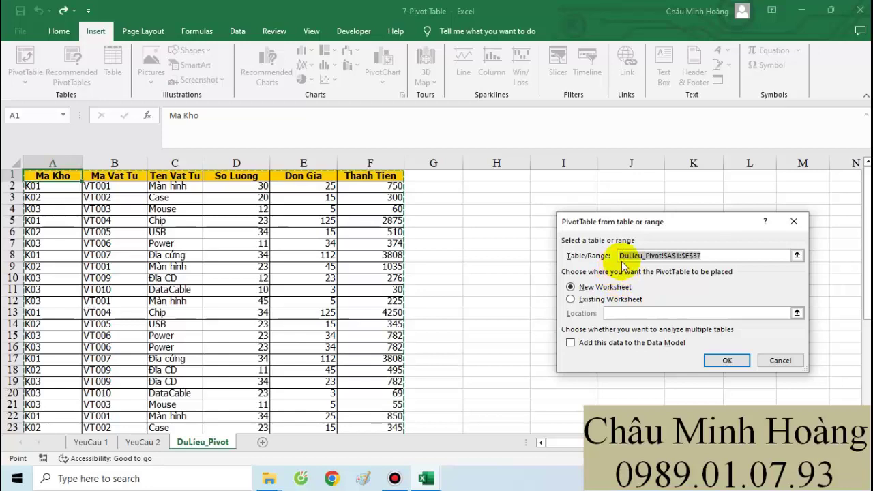
{"action": "left_click", "coordinate": [702, 255]}
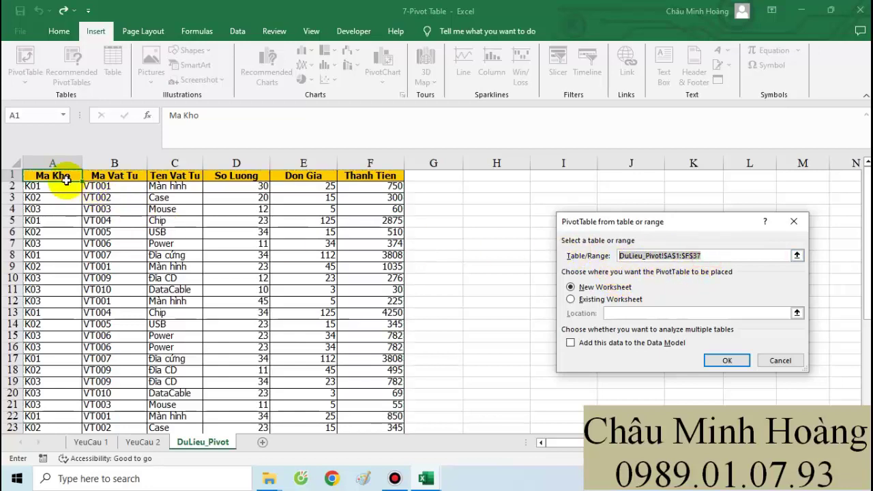
{"action": "left_click_drag", "start_coordinate": [66, 179], "coordinate": [395, 407]}
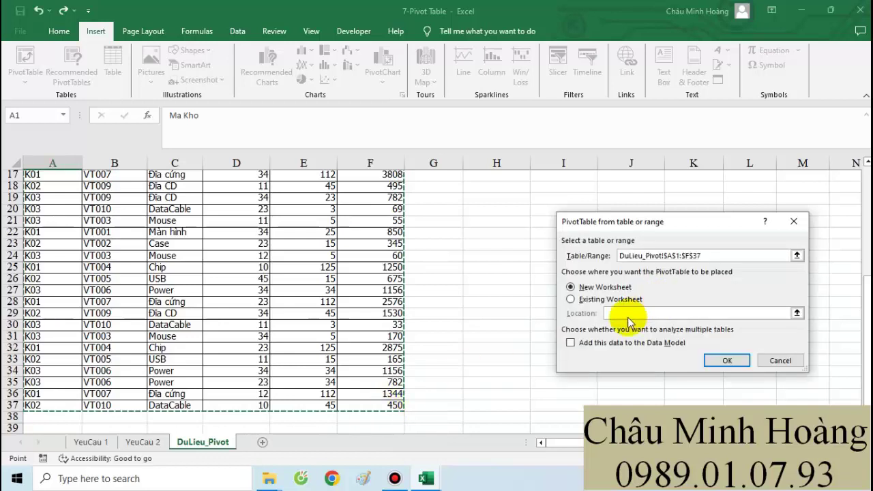
Place the second PivotTable on the existing YeuCau 2 worksheet at cell E5 and create it.
{"action": "left_click", "coordinate": [622, 301]}
{"action": "left_click", "coordinate": [143, 442]}
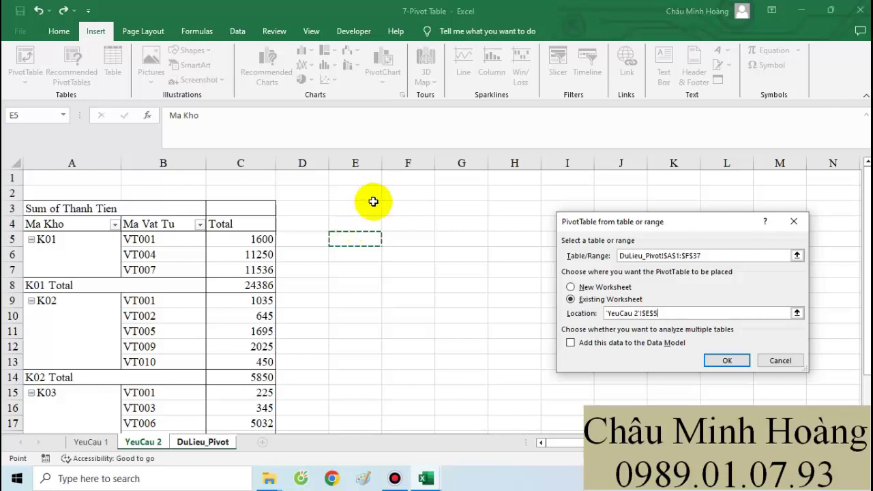
{"action": "left_click", "coordinate": [722, 359]}
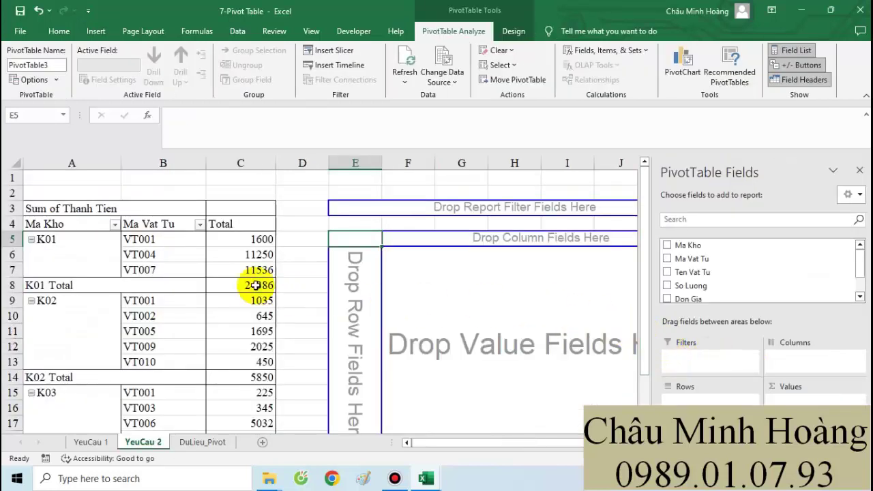
Lay out the YeuCau 2 PivotTable with Thanh Tien as values and Ma Kho followed by Ma Vat Tu as rows.
{"action": "scroll", "coordinate": [702, 292], "scroll_direction": "down", "scroll_amount": 1}
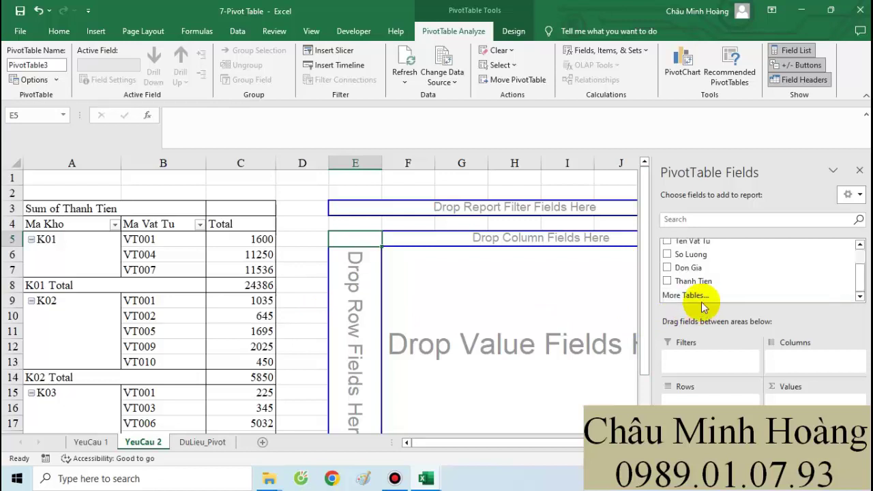
{"action": "left_click_drag", "start_coordinate": [695, 280], "coordinate": [789, 402]}
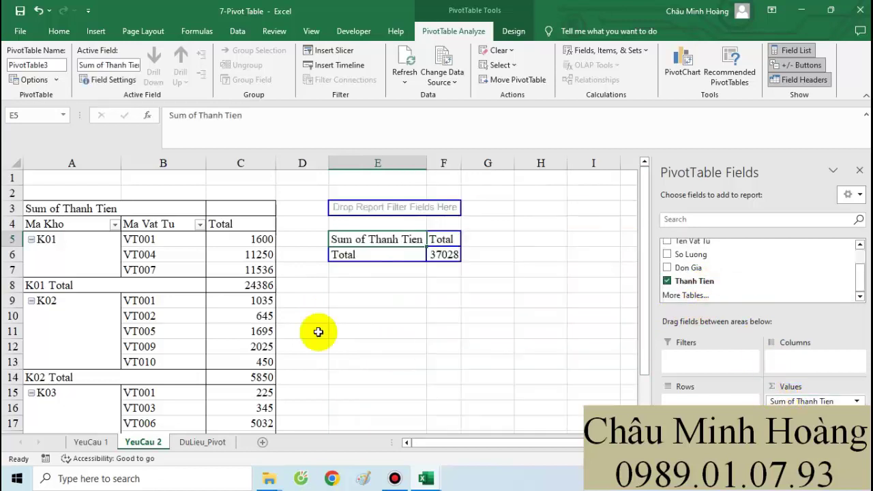
{"action": "scroll", "coordinate": [694, 269], "scroll_direction": "up", "scroll_amount": 1}
{"action": "left_click_drag", "start_coordinate": [689, 245], "coordinate": [707, 400]}
{"action": "left_click_drag", "start_coordinate": [695, 262], "coordinate": [689, 401]}
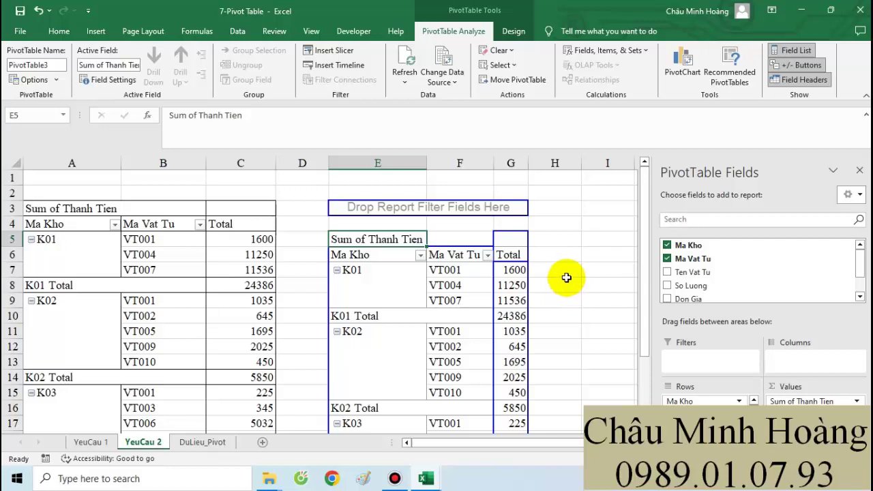
Close the 7-Pivot Table workbook without saving, and display the sample pie chart on the Chart sheet of 8-Pivot Chart.
{"action": "left_click", "coordinate": [860, 10]}
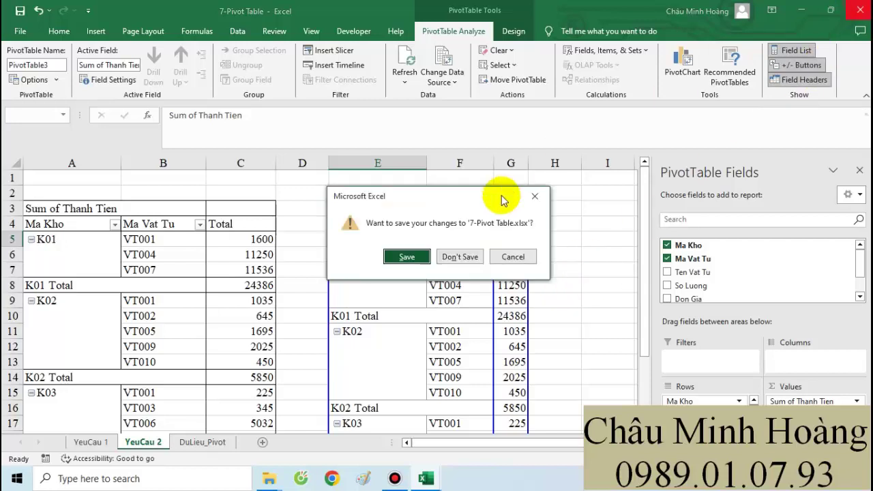
{"action": "left_click", "coordinate": [454, 257]}
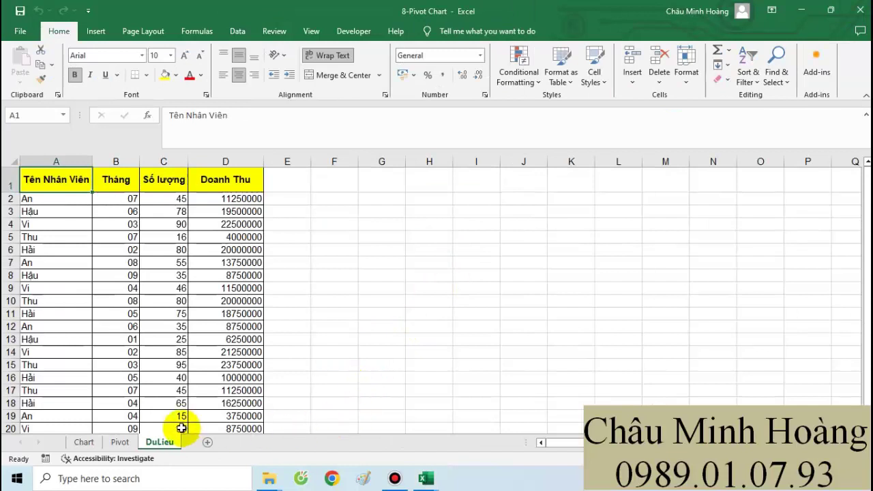
{"action": "left_click", "coordinate": [84, 442]}
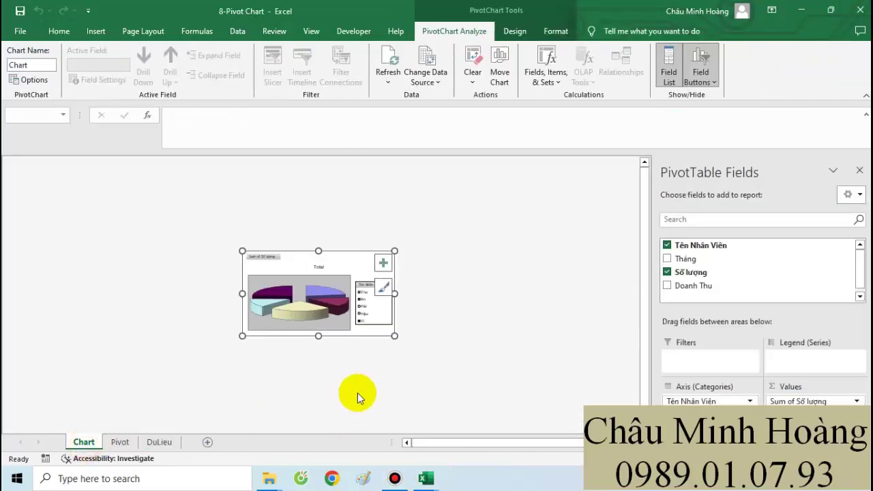
{"action": "scroll", "coordinate": [416, 372], "scroll_direction": "up", "scroll_amount": 2}
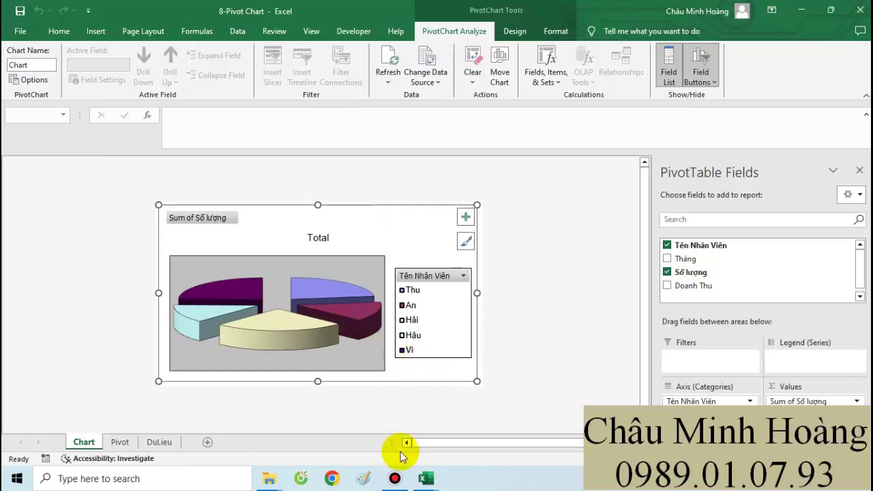
{"action": "left_click", "coordinate": [395, 478]}
{"action": "left_click", "coordinate": [395, 478]}
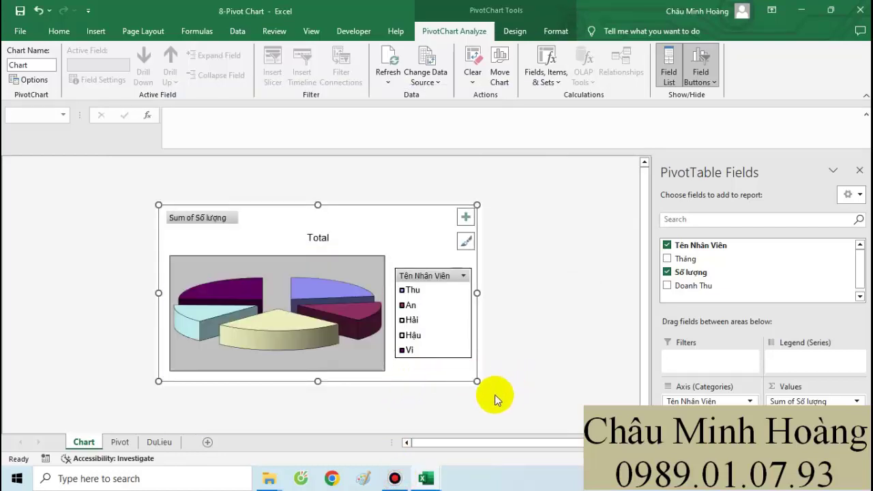
Switch to the DuLieu sheet and select empty cell H12 beside the data.
{"action": "left_click", "coordinate": [159, 442]}
{"action": "left_click", "coordinate": [416, 326]}
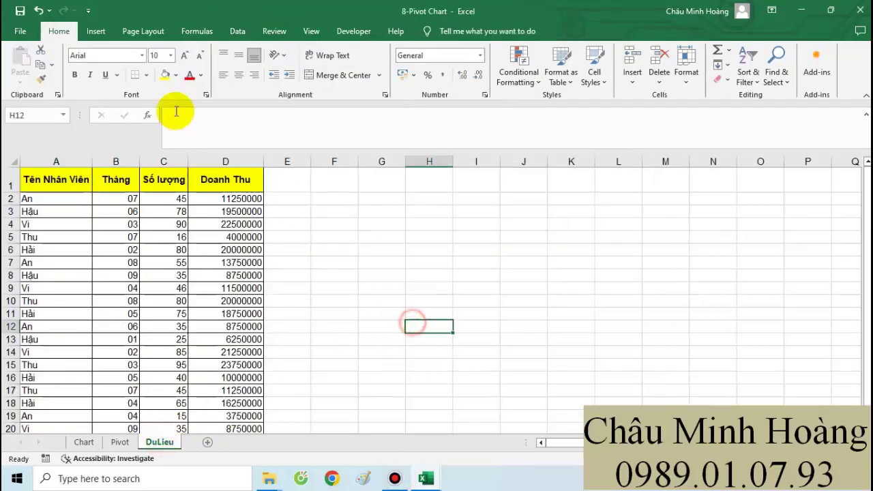
{"action": "left_click", "coordinate": [96, 31]}
{"action": "left_click", "coordinate": [398, 83]}
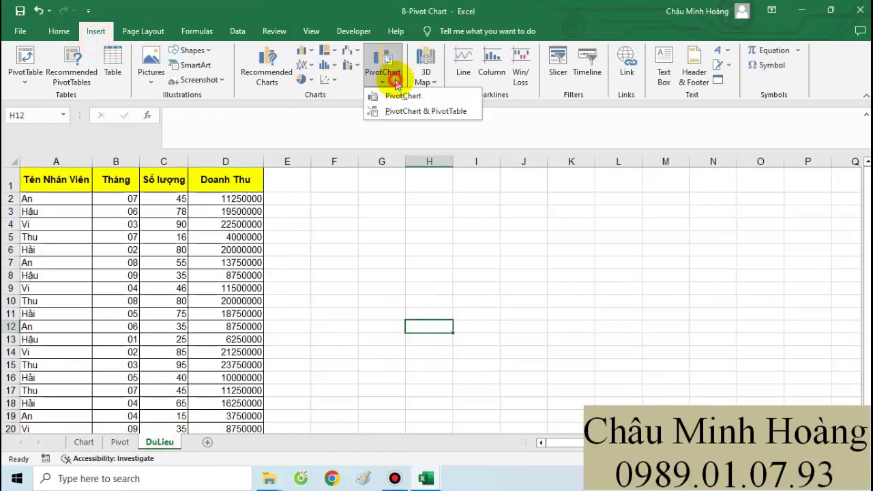
{"action": "left_click", "coordinate": [413, 112]}
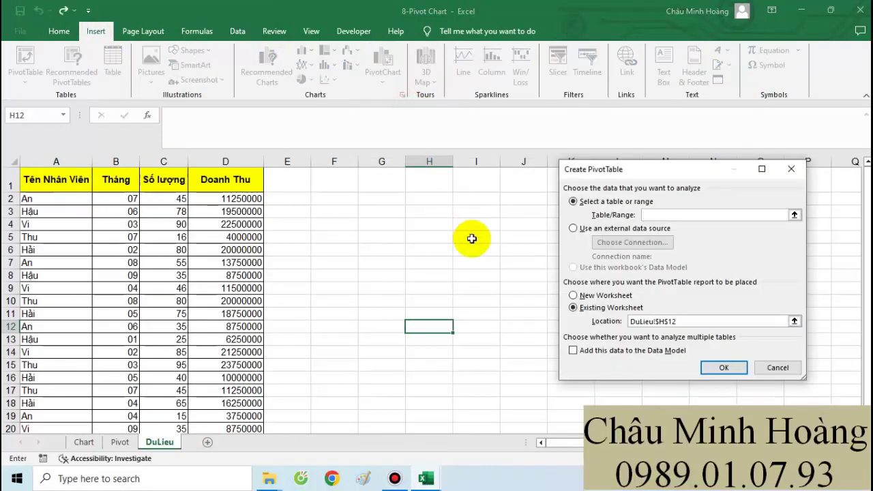
{"action": "left_click", "coordinate": [791, 168]}
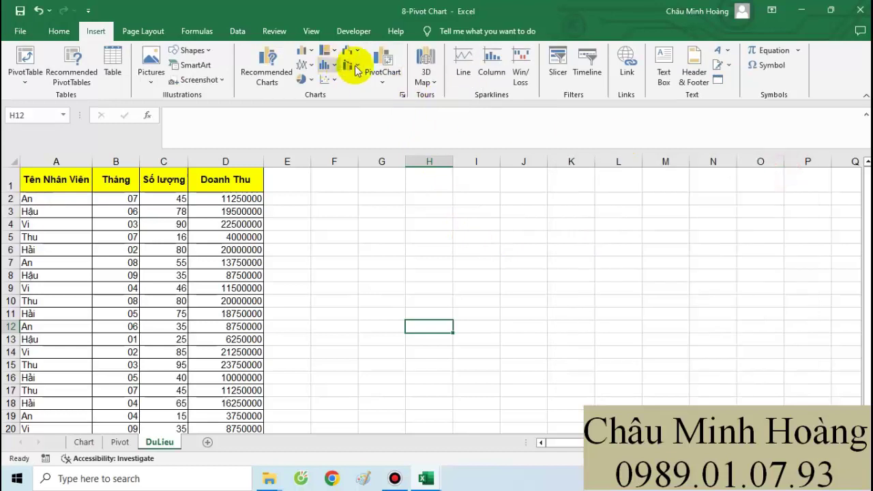
Start a combined PivotChart and PivotTable with DuLieu range A1:D20 as its source.
{"action": "left_click", "coordinate": [351, 66]}
{"action": "left_click", "coordinate": [388, 74]}
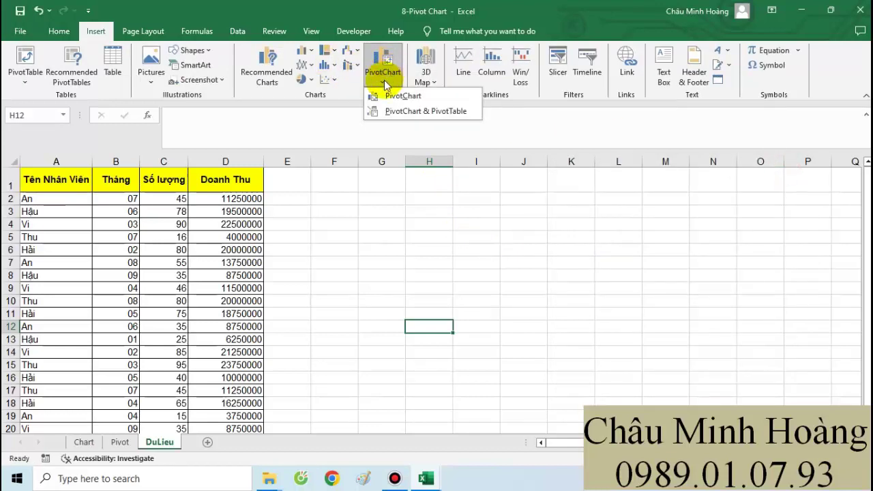
{"action": "left_click", "coordinate": [394, 114]}
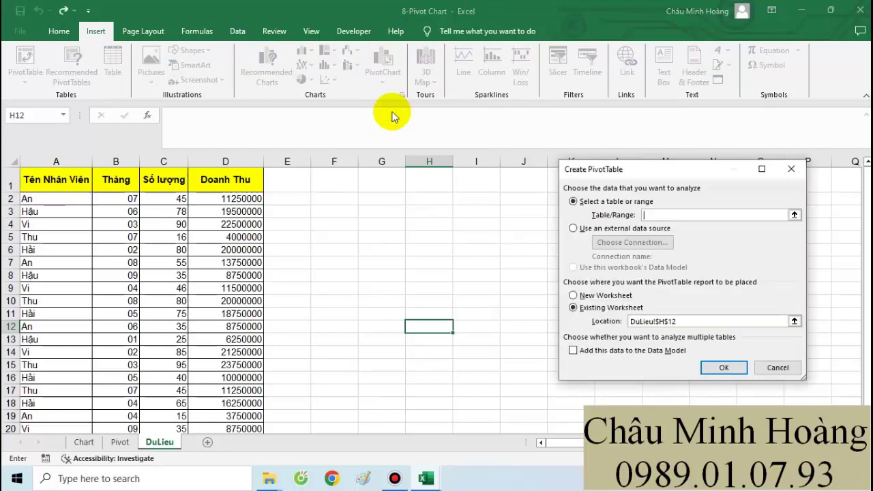
{"action": "left_click", "coordinate": [663, 215]}
{"action": "left_click_drag", "start_coordinate": [75, 185], "coordinate": [246, 408]}
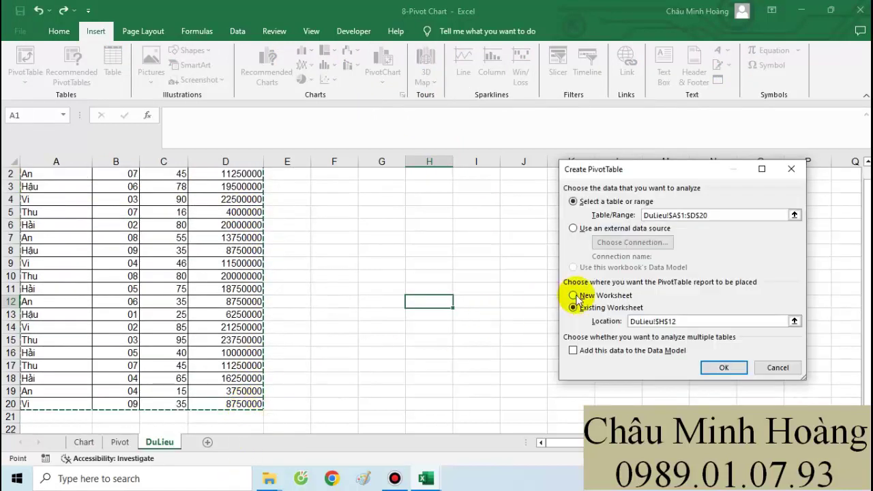
Place the PivotTable report on the existing Pivot sheet at cell E5 and create it with its chart.
{"action": "left_click", "coordinate": [688, 320]}
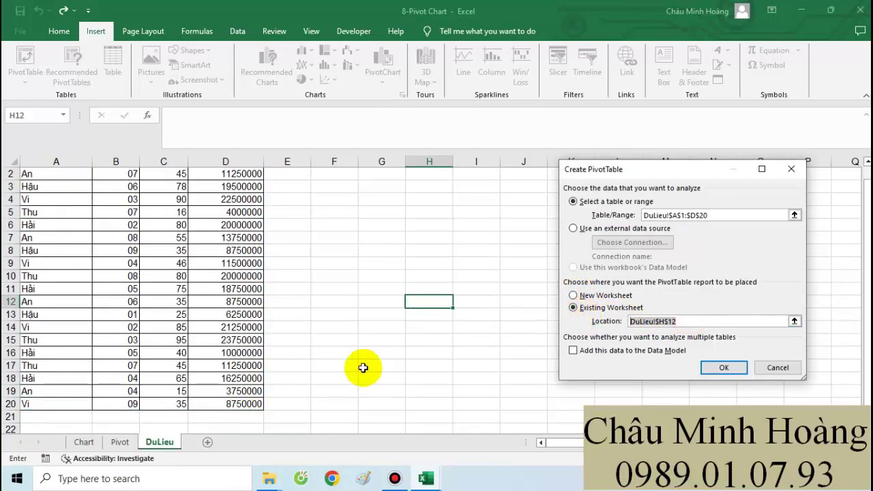
{"action": "left_click", "coordinate": [125, 442]}
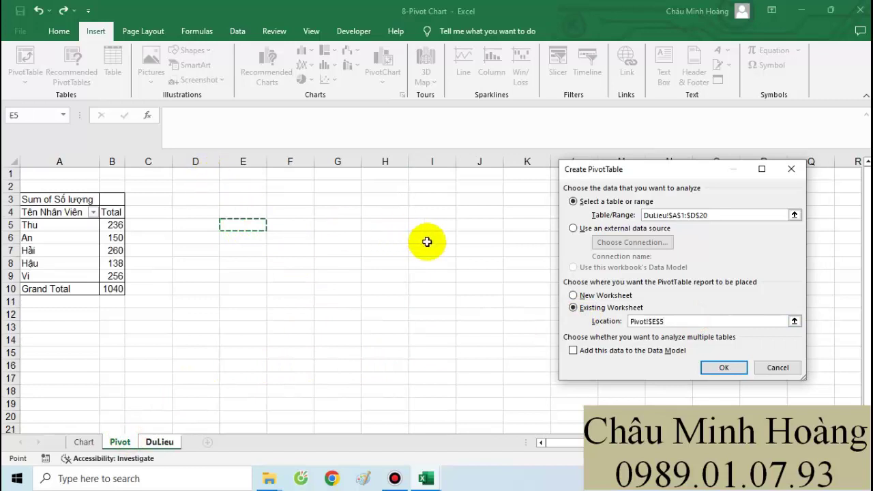
{"action": "left_click", "coordinate": [723, 367]}
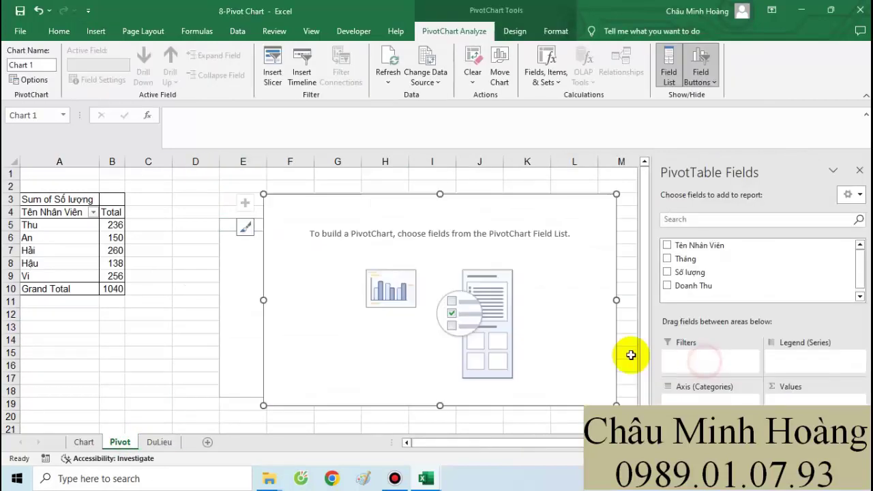
Lay out the PivotChart with Số lượng as values and Tên Nhân Viên as axis categories, and position the chart beside its PivotTable.
{"action": "left_click_drag", "start_coordinate": [450, 220], "coordinate": [470, 321]}
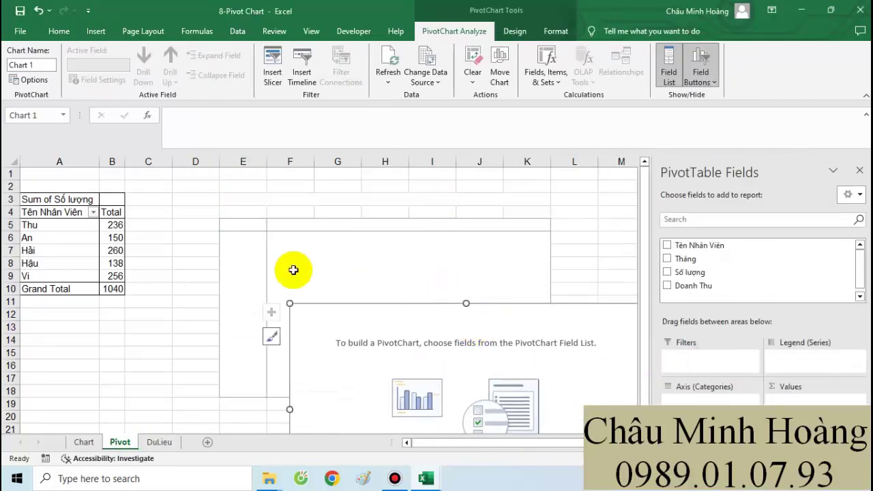
{"action": "left_click_drag", "start_coordinate": [688, 272], "coordinate": [791, 399]}
{"action": "left_click_drag", "start_coordinate": [711, 244], "coordinate": [671, 386]}
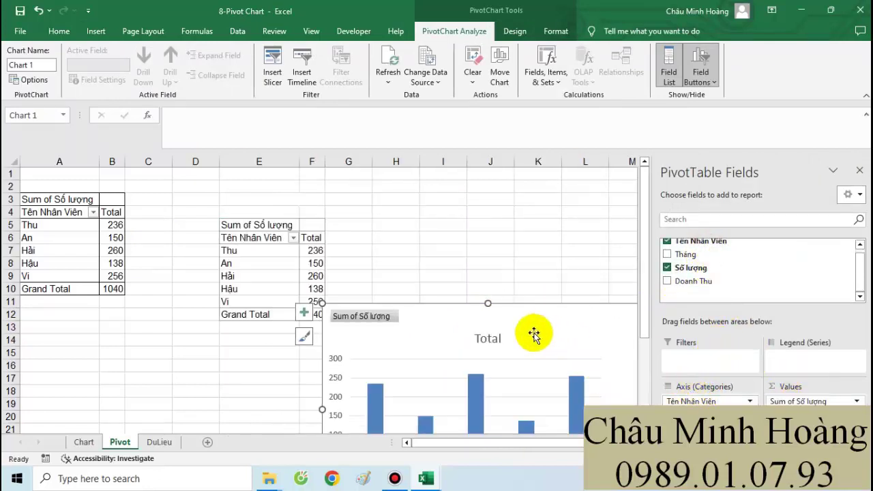
{"action": "left_click_drag", "start_coordinate": [529, 335], "coordinate": [534, 200]}
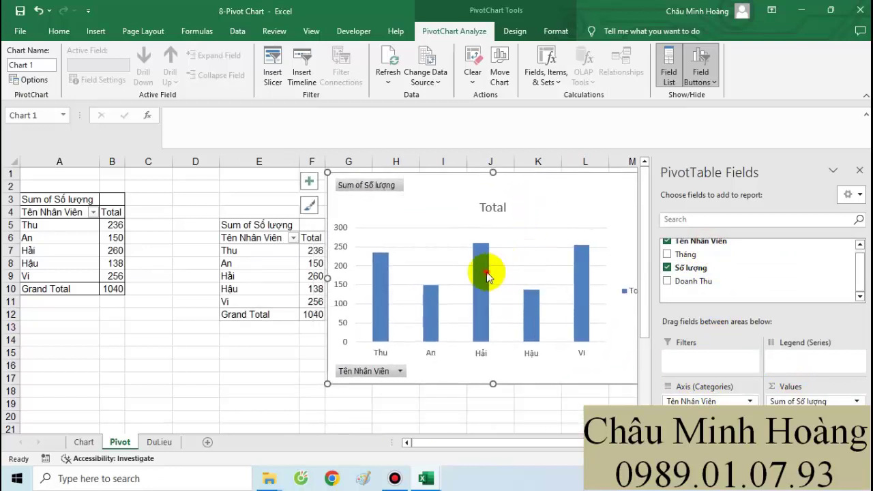
Change the column PivotChart to a 3-D Pie and pull its slices apart.
{"action": "left_click", "coordinate": [487, 277]}
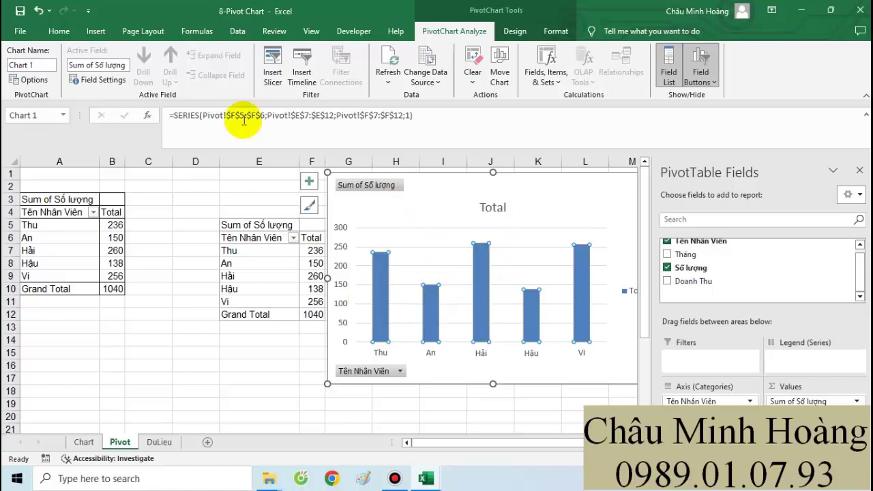
{"action": "left_click", "coordinate": [108, 33]}
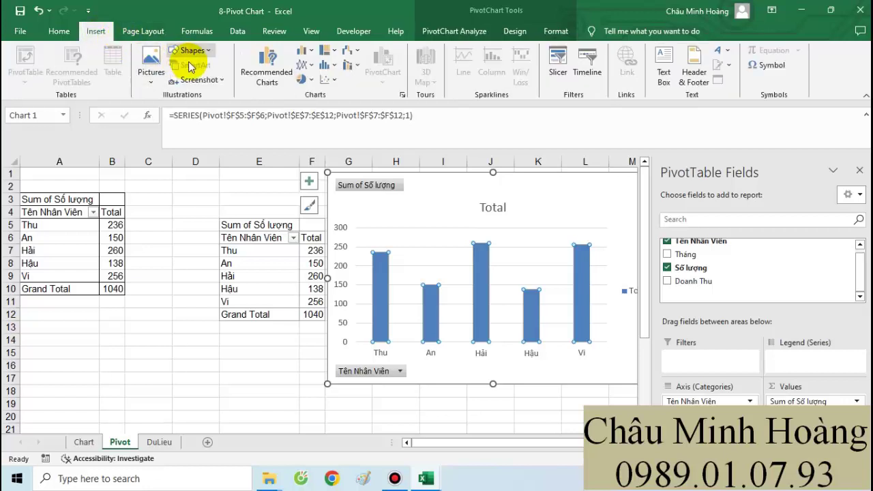
{"action": "left_click", "coordinate": [259, 78]}
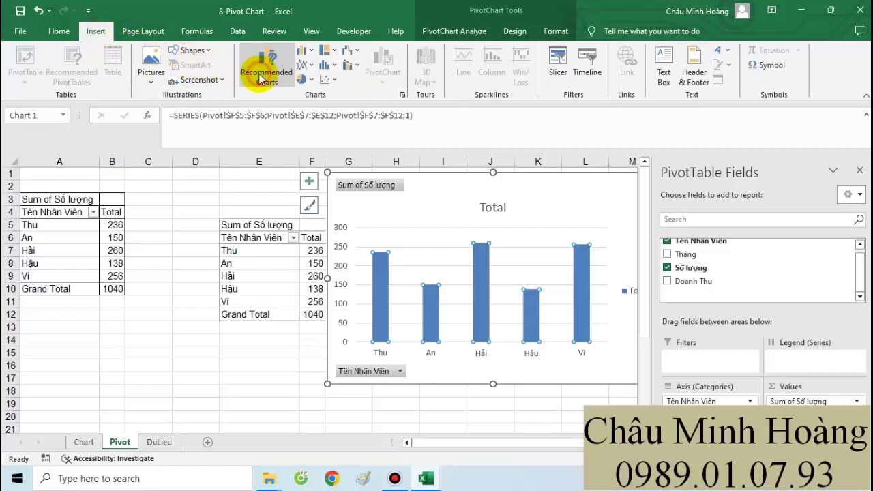
{"action": "left_click", "coordinate": [274, 154]}
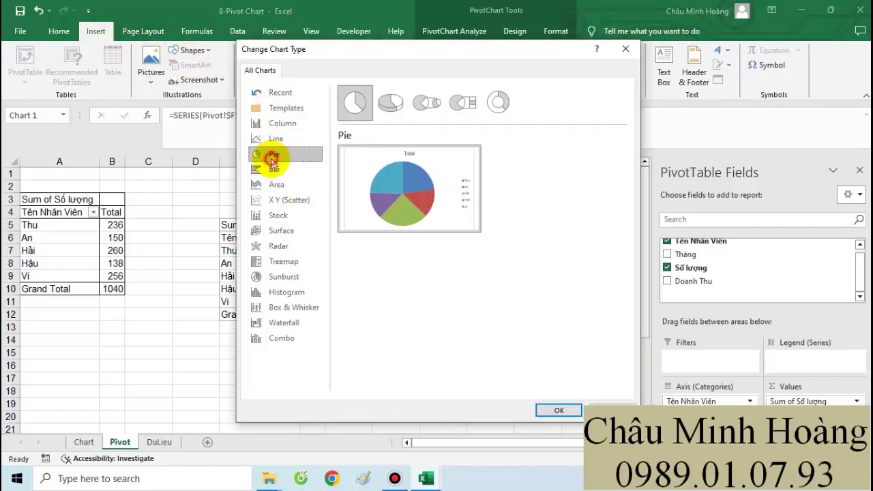
{"action": "left_click", "coordinate": [389, 113]}
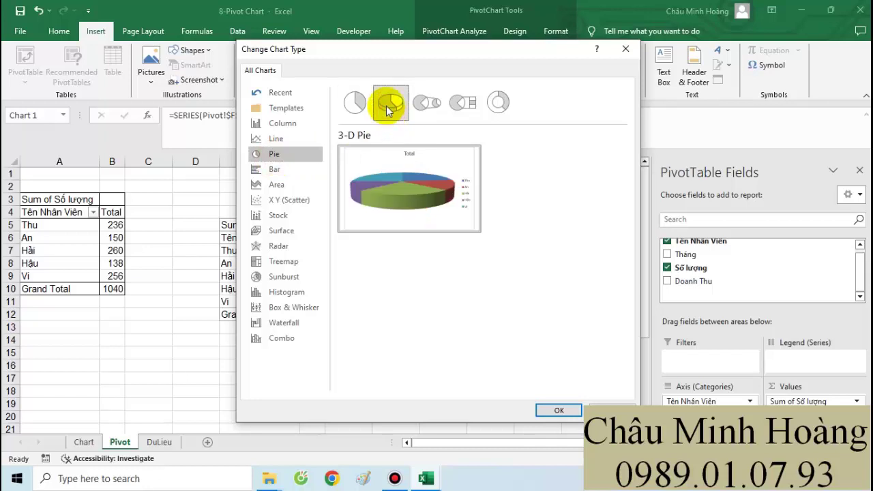
{"action": "left_click", "coordinate": [558, 409]}
{"action": "left_click_drag", "start_coordinate": [434, 322], "coordinate": [385, 298]}
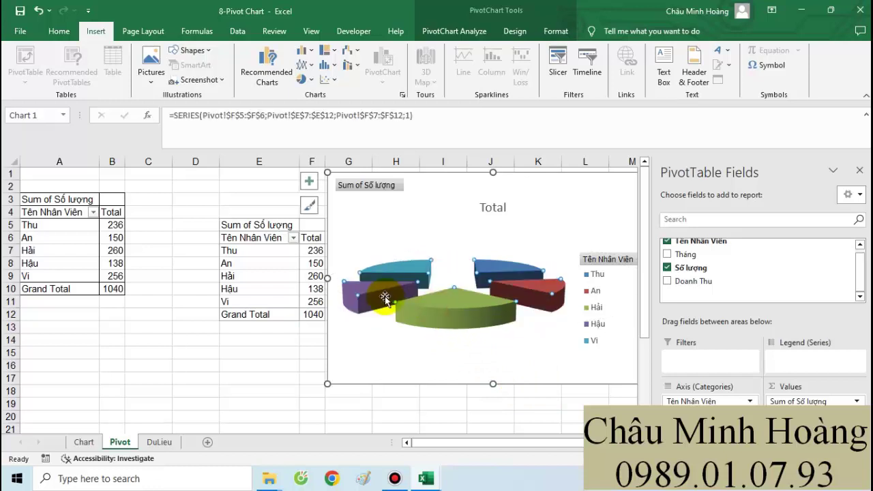
Close the 8-Pivot Chart workbook without saving and bring up the 9-SubTotal workbook.
{"action": "left_click", "coordinate": [859, 11]}
{"action": "left_click", "coordinate": [469, 257]}
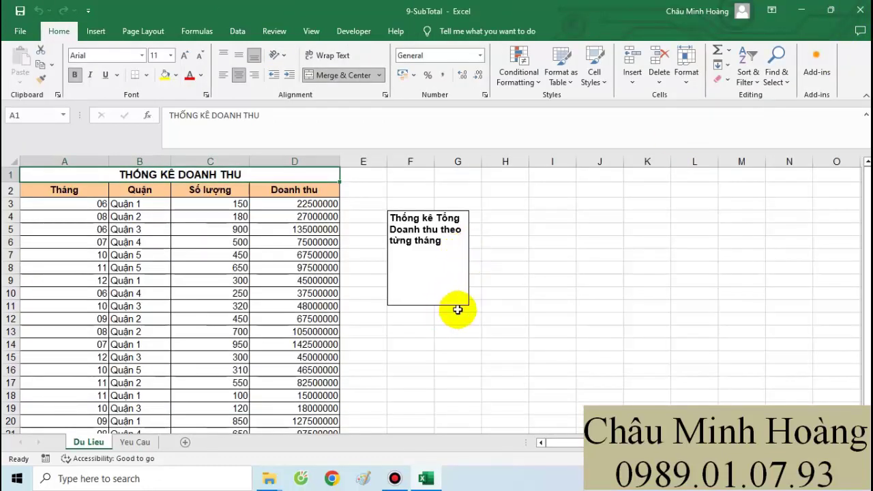
Set the font size of the empty range A24:H33 below the Du Lieu table to 24.
{"action": "scroll", "coordinate": [447, 307], "scroll_direction": "down", "scroll_amount": 5}
{"action": "left_click_drag", "start_coordinate": [89, 274], "coordinate": [521, 392]}
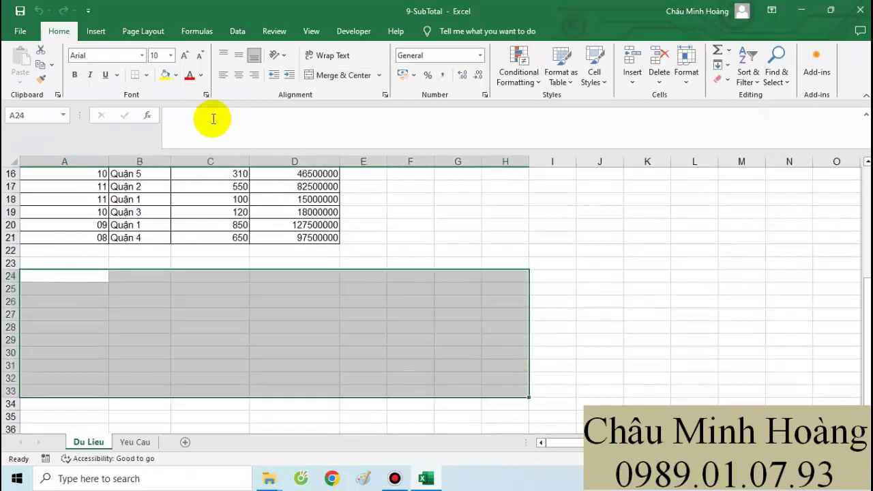
{"action": "left_click", "coordinate": [171, 55]}
{"action": "left_click", "coordinate": [156, 187]}
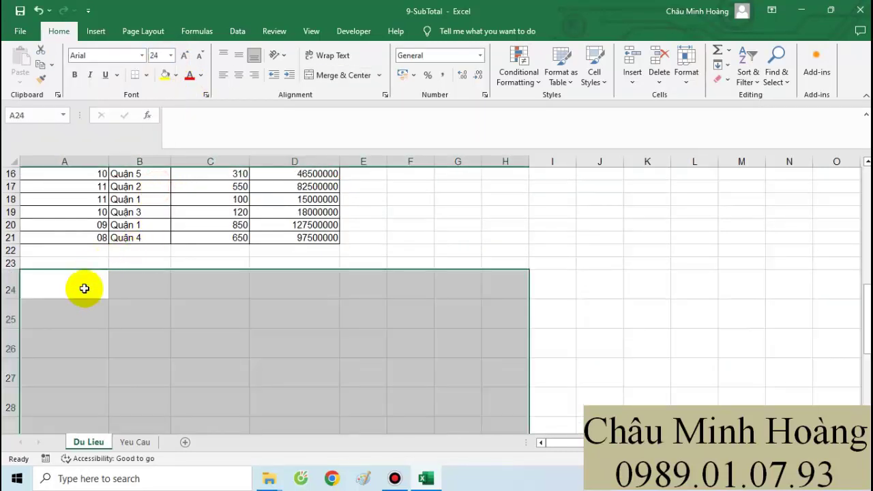
Enter the notes "subtotal", "nhìn hình" and "sắp xếp rồi thống kê" in cells A24 to A26.
{"action": "left_click", "coordinate": [86, 291]}
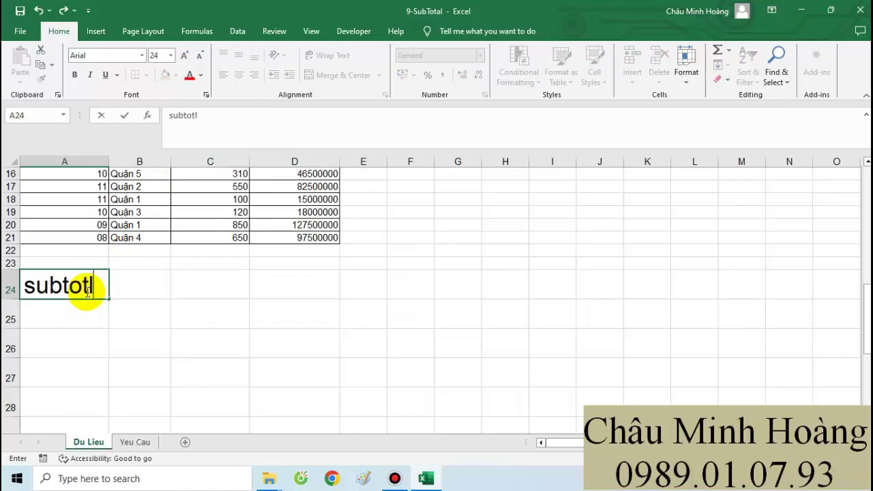
{"action": "type", "text": "al"}
{"action": "key", "text": "Return"}
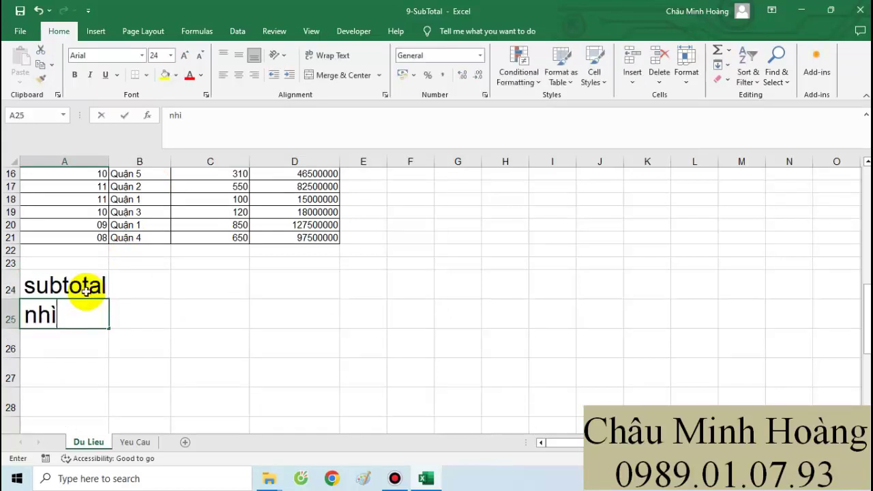
{"action": "type", "text": "nhìn hình"}
{"action": "key", "text": "Return"}
{"action": "type", "text": "sa"}
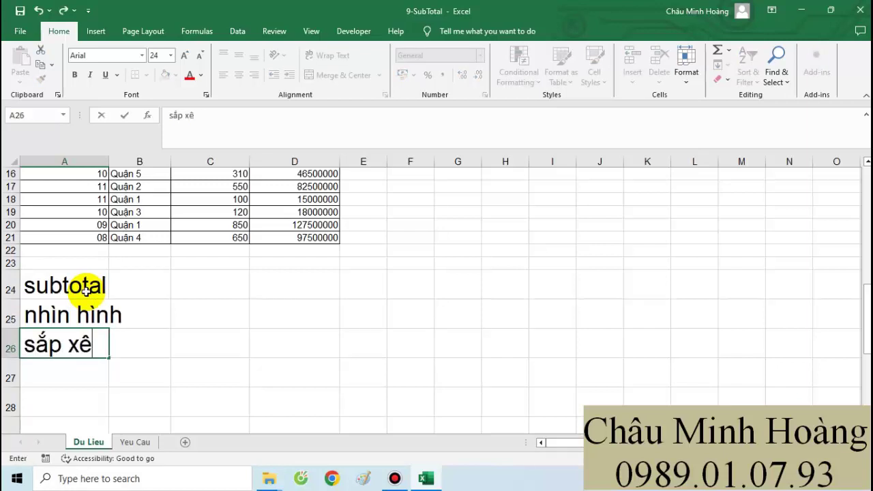
{"action": "type", "text": "p xếp rồi thô"}
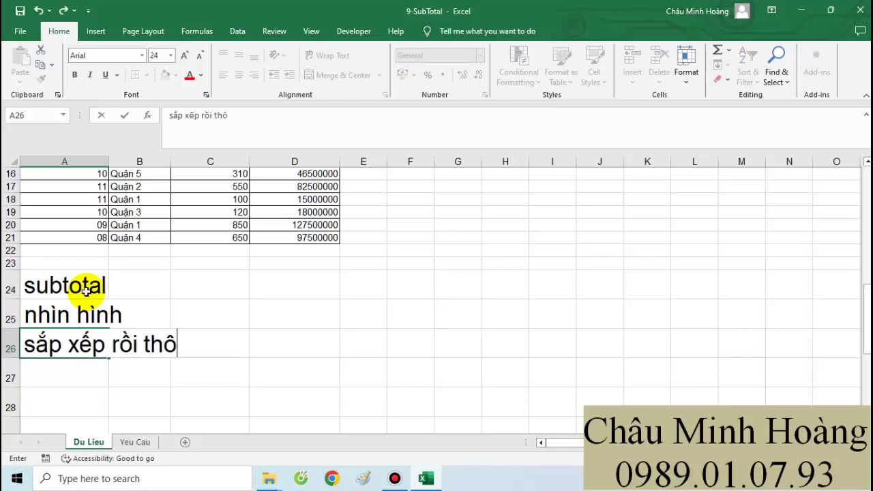
{"action": "type", "text": "ng ke"}
{"action": "key", "text": "Return"}
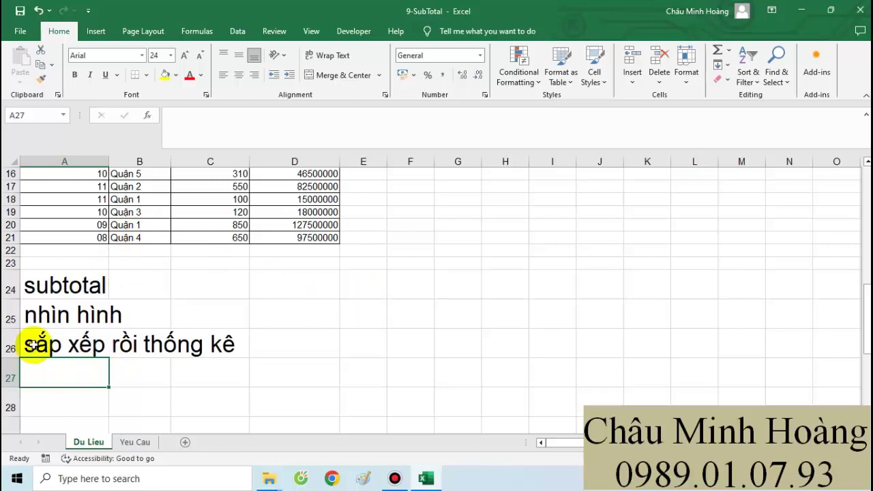
Enter the note "thống kê theo cái gì thì sắp xếp cái đó" in cell A27.
{"action": "type", "text": "hống kê t"}
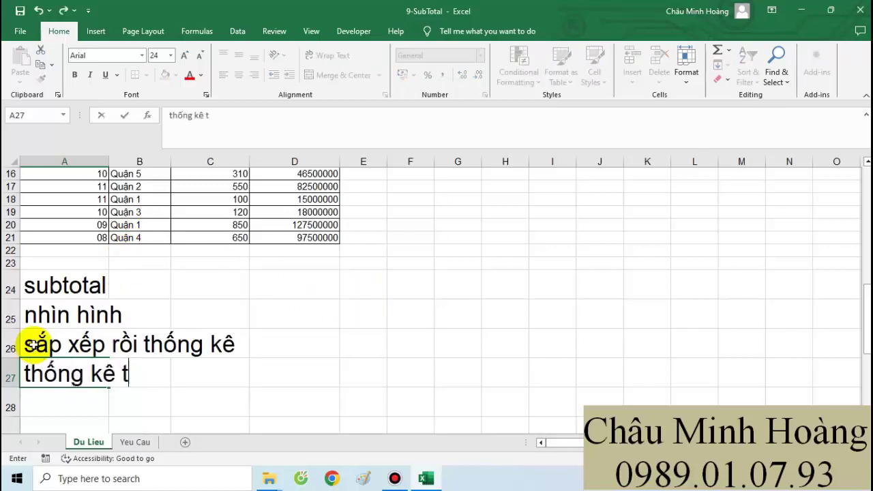
{"action": "type", "text": "heo cái gì th"}
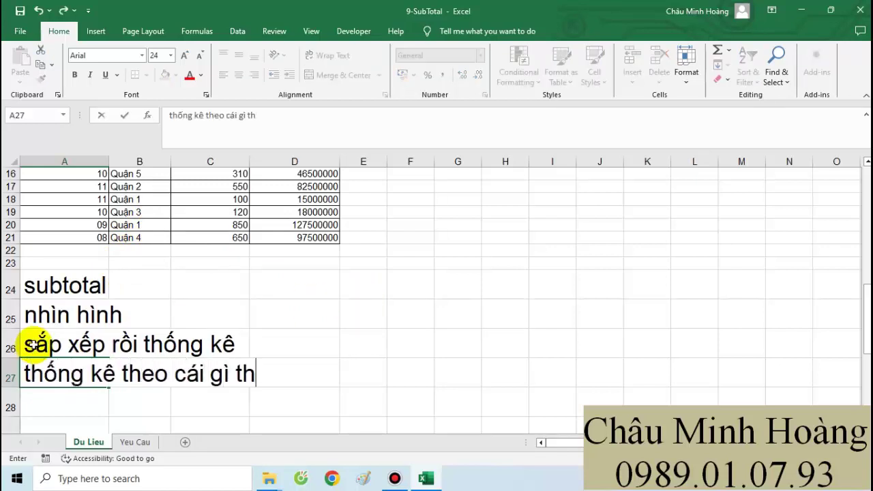
{"action": "type", "text": "ì sắp "}
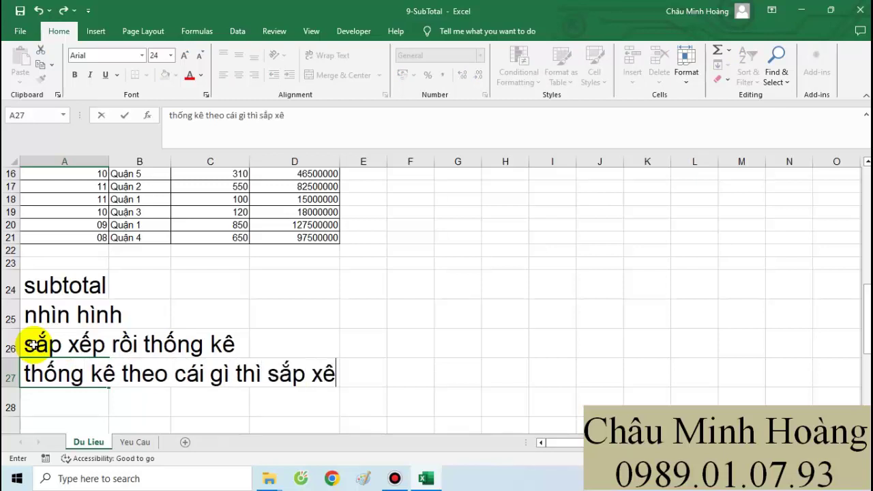
{"action": "type", "text": "xếp cái đó"}
{"action": "key", "text": "Return"}
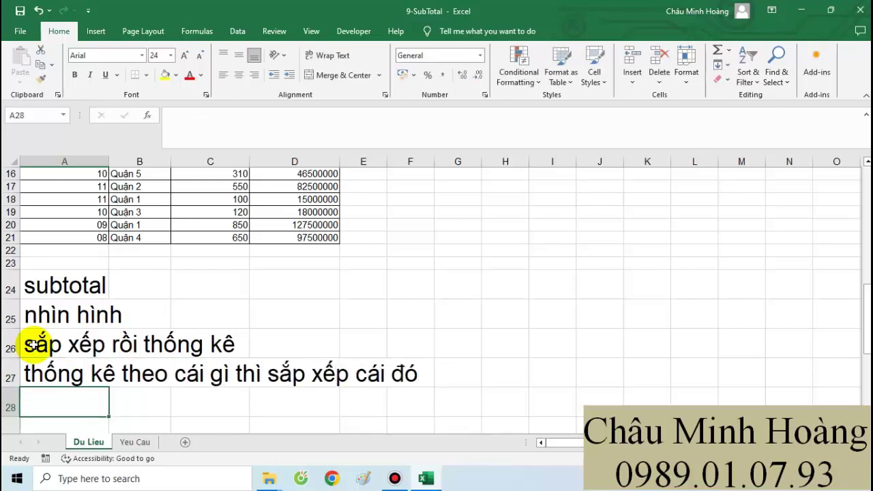
Enter the note "sắp xếp cái gì thì subtotal cái đó" in cell A28.
{"action": "type", "text": "sắp xếp "}
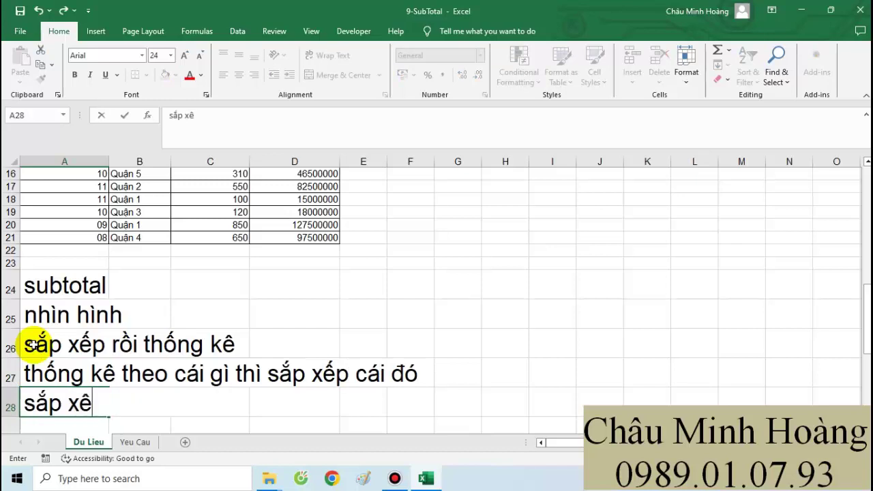
{"action": "type", "text": "ca"}
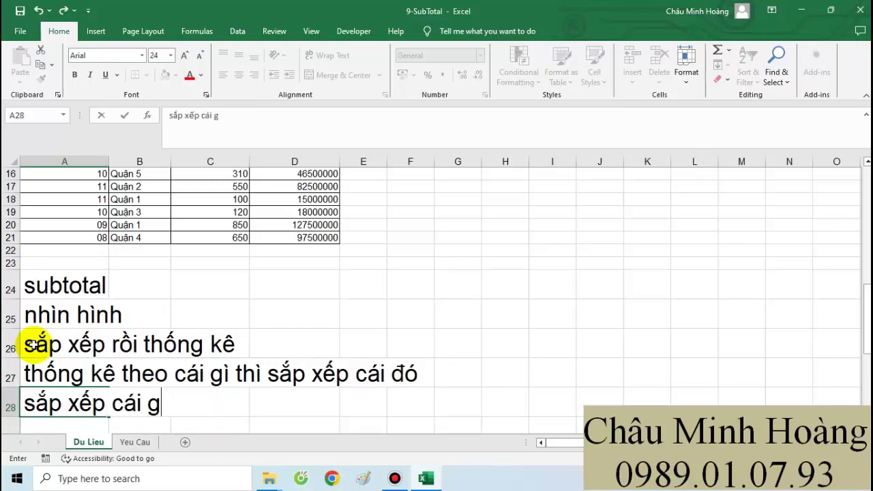
{"action": "type", "text": "i gì thì sub"}
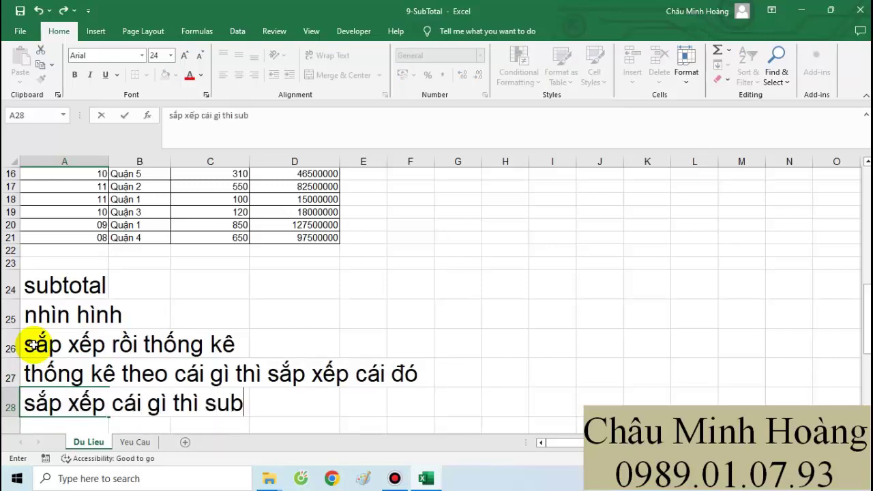
{"action": "type", "text": "total ca"}
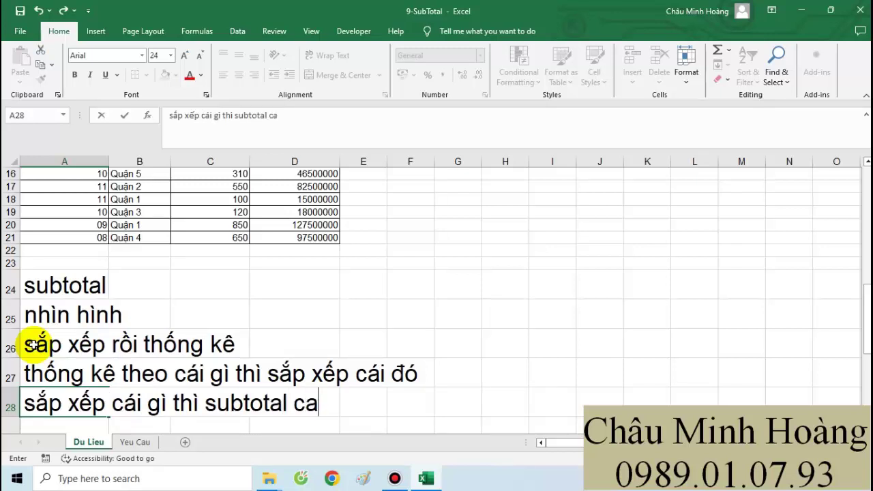
{"action": "key", "text": "Return"}
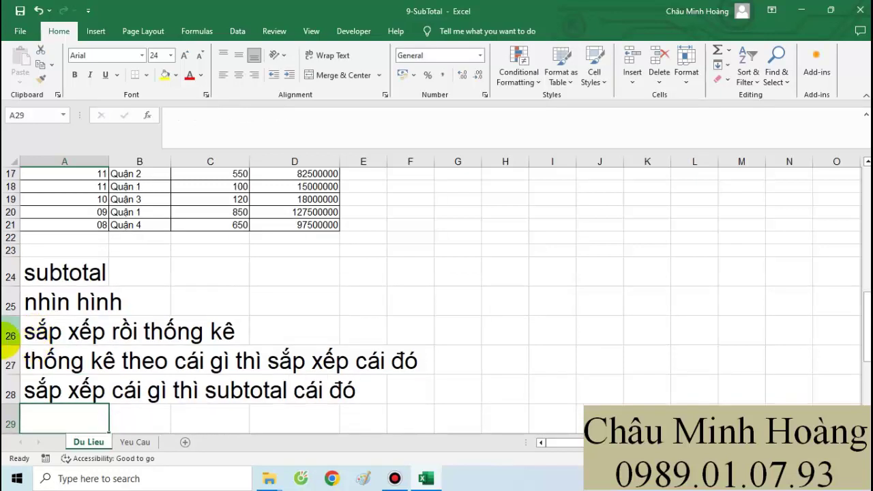
Sort the THỐNG KÊ DOANH THU table, A2:D21, by the cell values of Tháng from smallest to largest.
{"action": "scroll", "coordinate": [452, 293], "scroll_direction": "up", "scroll_amount": 5}
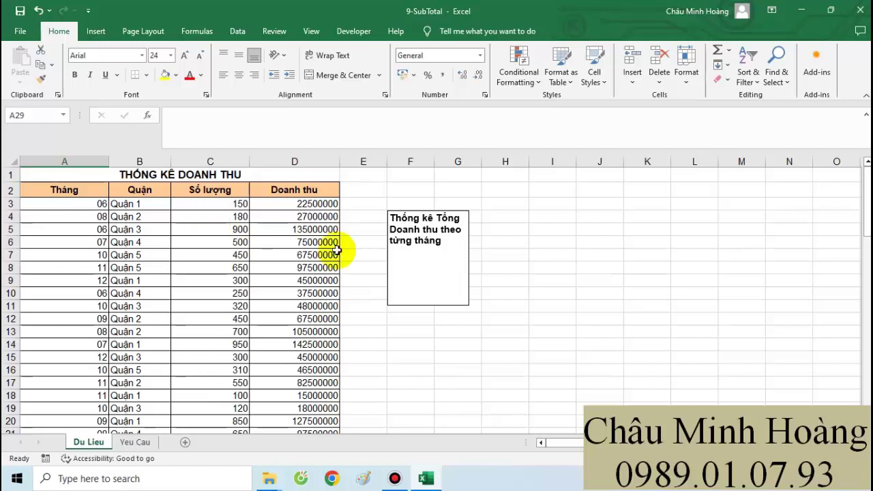
{"action": "left_click", "coordinate": [526, 281]}
{"action": "left_click_drag", "start_coordinate": [65, 191], "coordinate": [307, 395]}
{"action": "scroll", "coordinate": [283, 318], "scroll_direction": "up", "scroll_amount": 1}
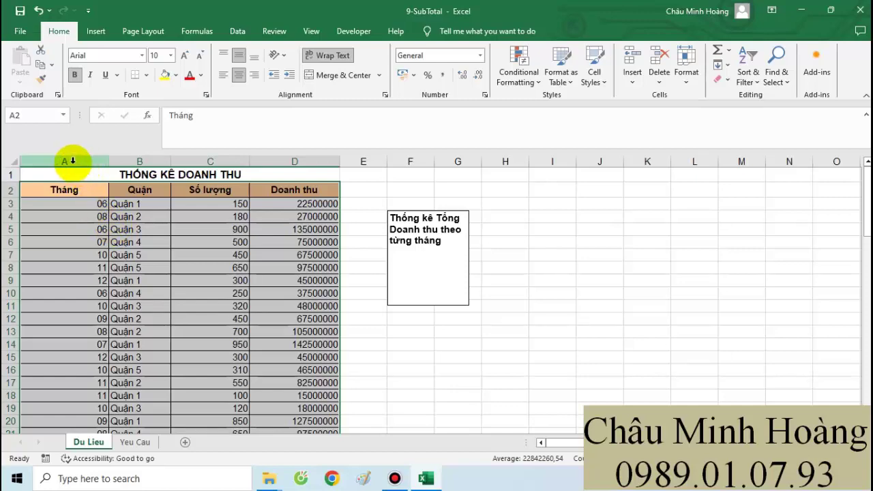
{"action": "scroll", "coordinate": [317, 294], "scroll_direction": "down", "scroll_amount": 5}
{"action": "scroll", "coordinate": [335, 253], "scroll_direction": "up", "scroll_amount": 4}
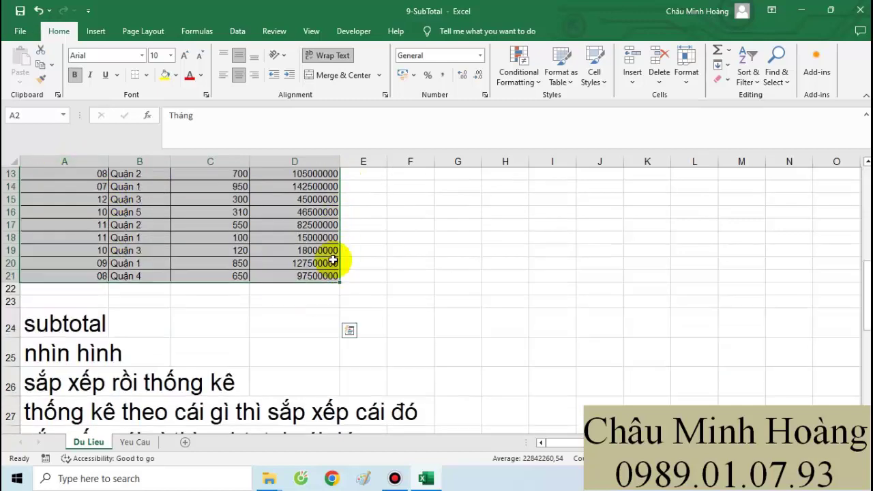
{"action": "left_click", "coordinate": [232, 32]}
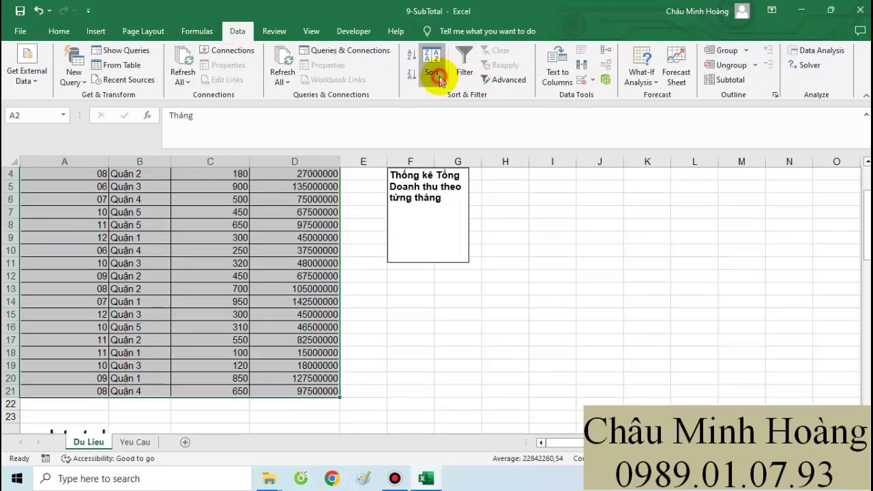
{"action": "left_click", "coordinate": [431, 63]}
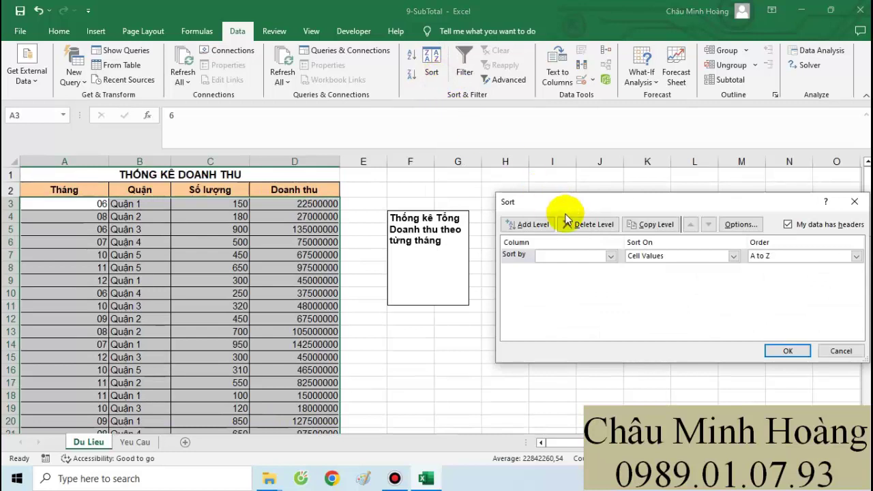
{"action": "left_click", "coordinate": [584, 254]}
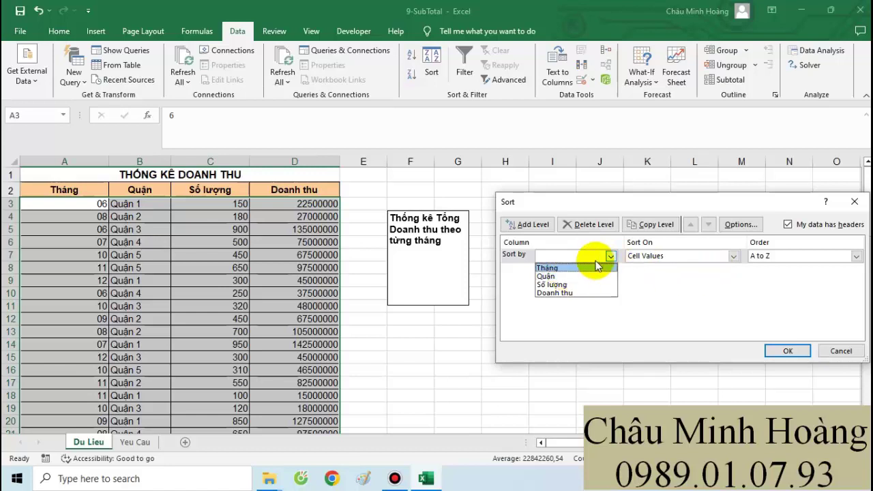
{"action": "left_click", "coordinate": [549, 268]}
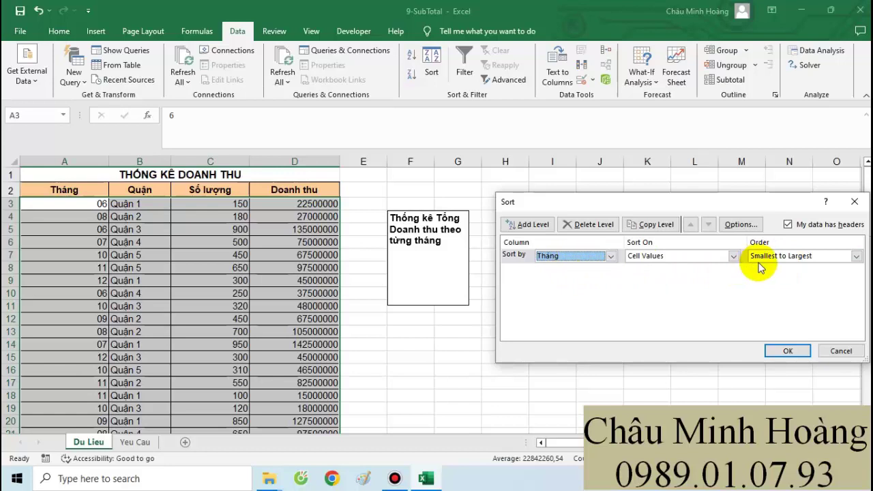
{"action": "left_click", "coordinate": [794, 351]}
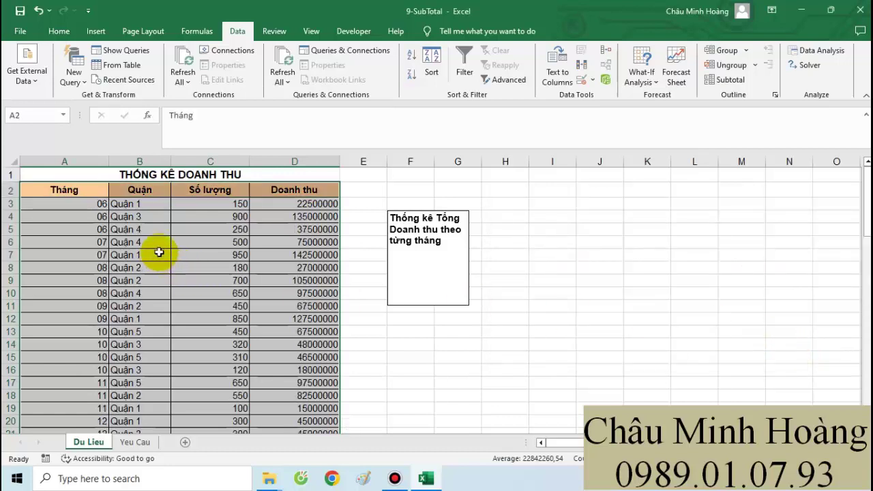
{"action": "left_click", "coordinate": [615, 268]}
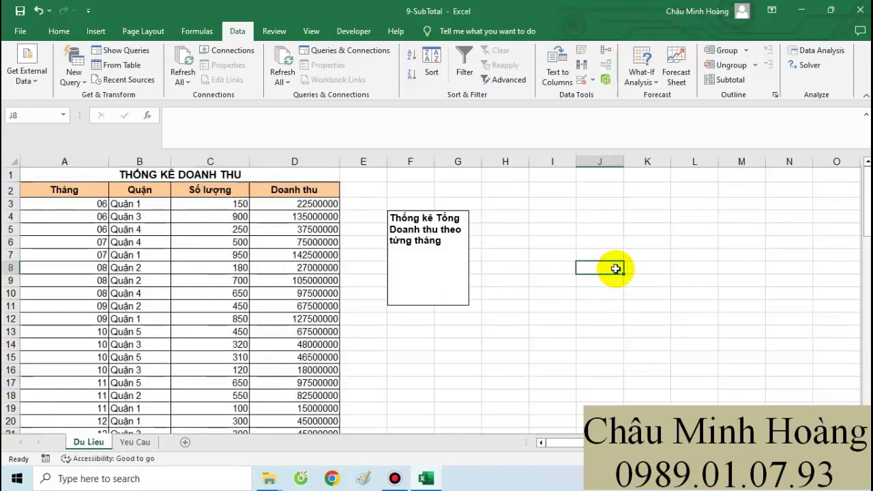
Add subtotals to the sorted table that sum Doanh thu at each change in Tháng, with the summary below the data.
{"action": "left_click_drag", "start_coordinate": [74, 188], "coordinate": [288, 389]}
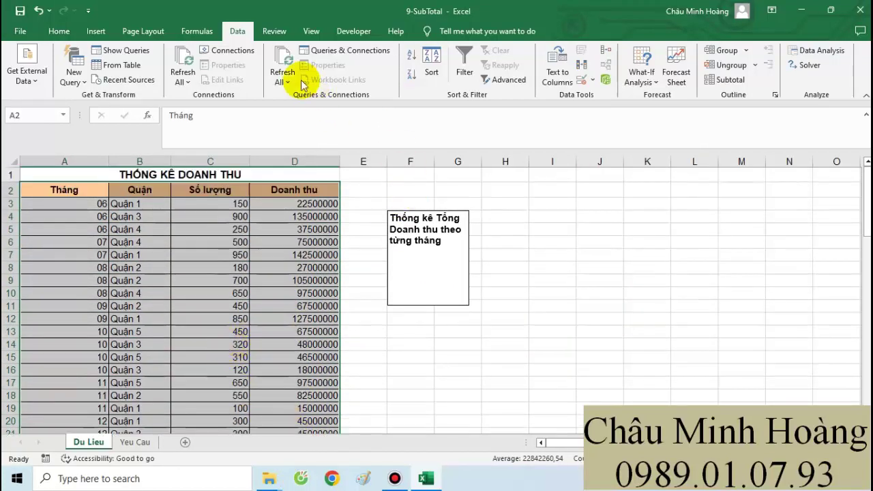
{"action": "left_click", "coordinate": [724, 87]}
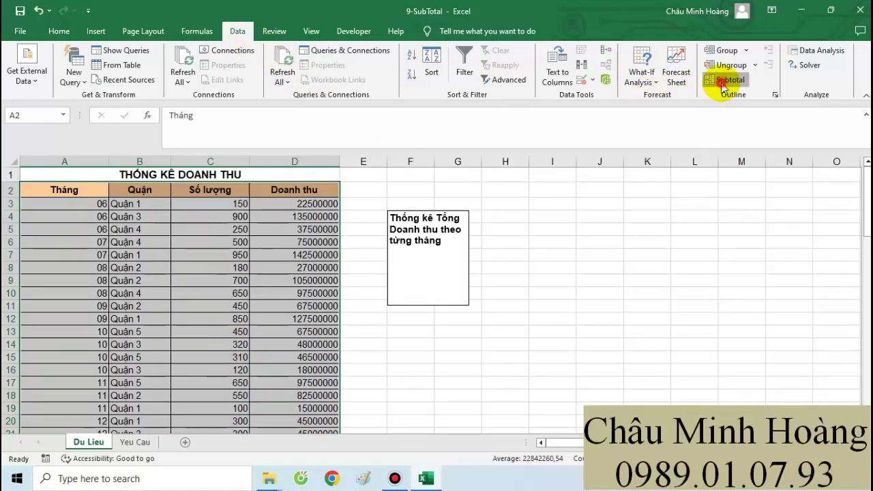
{"action": "left_click", "coordinate": [624, 206]}
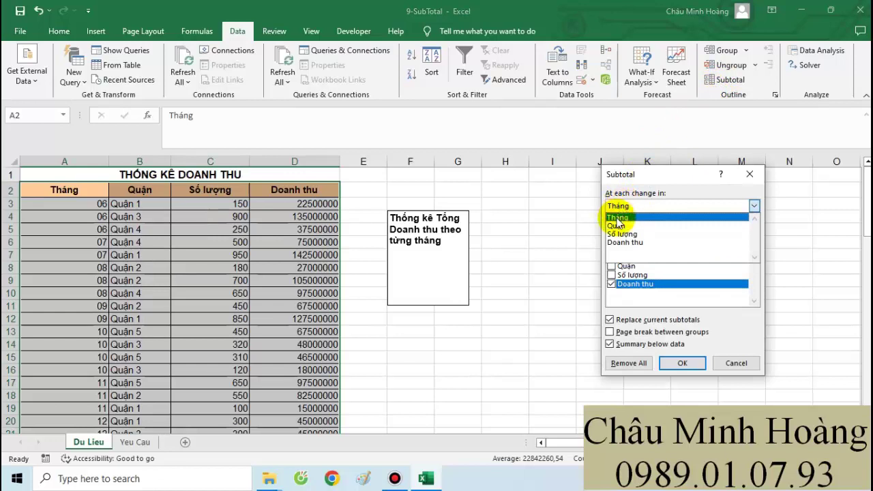
{"action": "left_click", "coordinate": [618, 218]}
{"action": "left_click", "coordinate": [620, 233]}
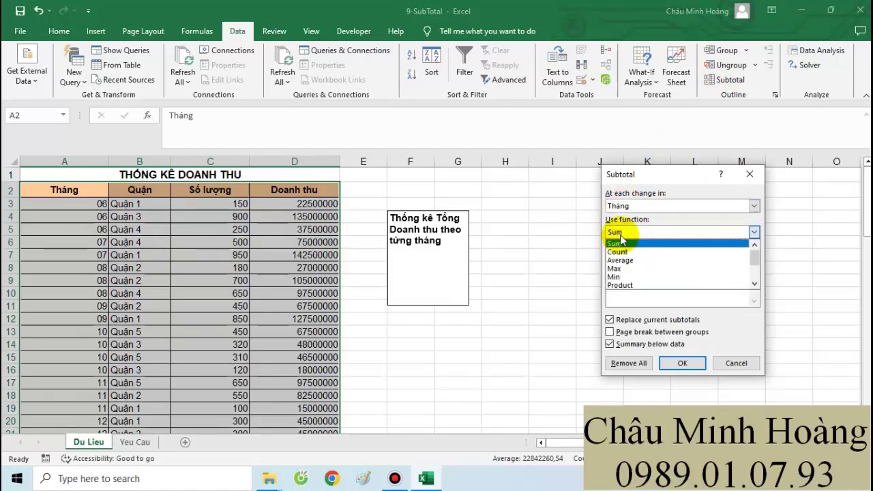
{"action": "left_click", "coordinate": [617, 243]}
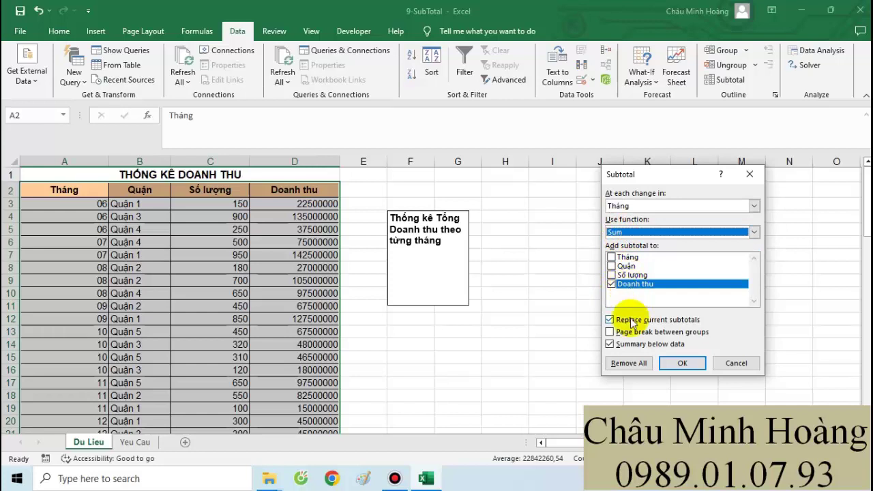
{"action": "left_click", "coordinate": [675, 366]}
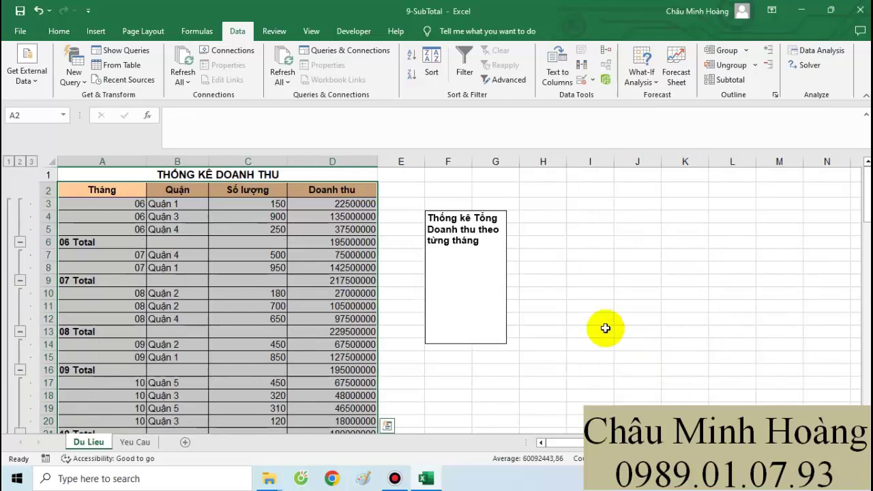
{"action": "left_click", "coordinate": [638, 266]}
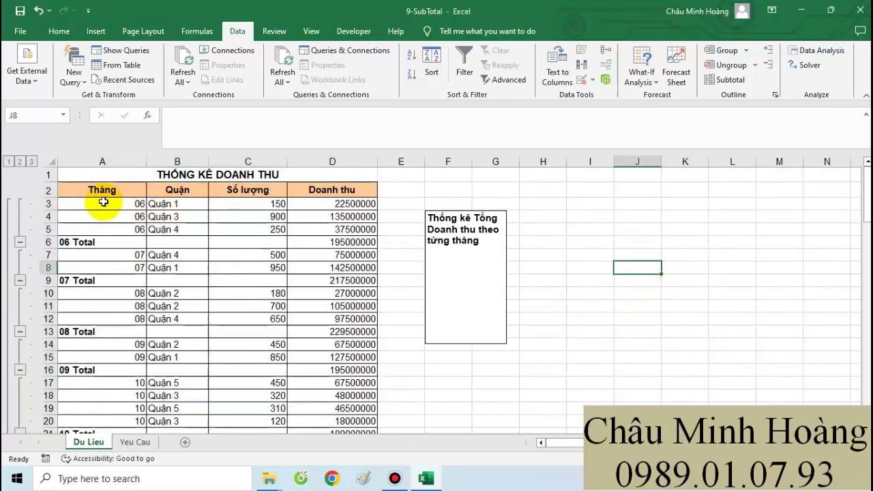
Remove all subtotals from the THỐNG KÊ DOANH THU table, including the Grand Total row.
{"action": "left_click_drag", "start_coordinate": [102, 189], "coordinate": [328, 404]}
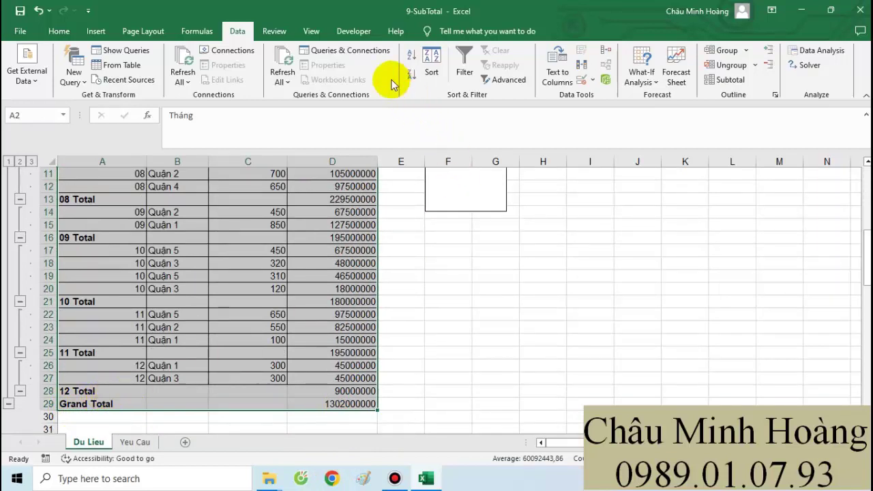
{"action": "left_click", "coordinate": [727, 79]}
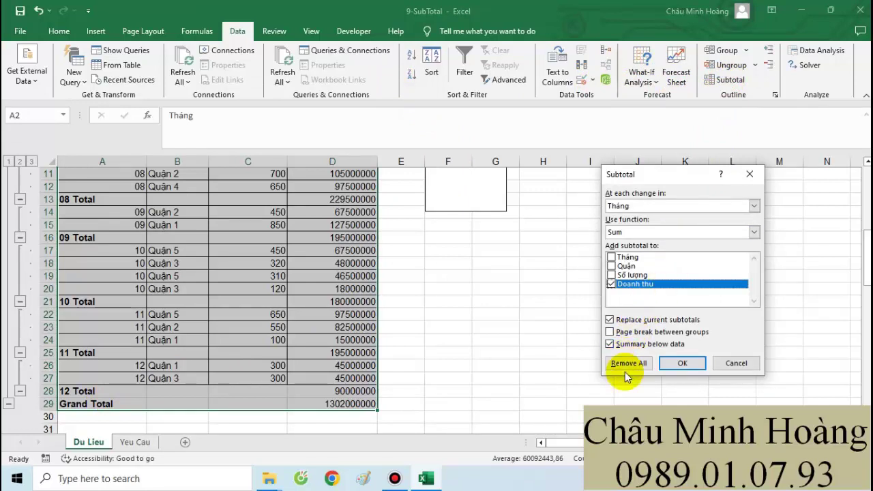
{"action": "left_click", "coordinate": [626, 363]}
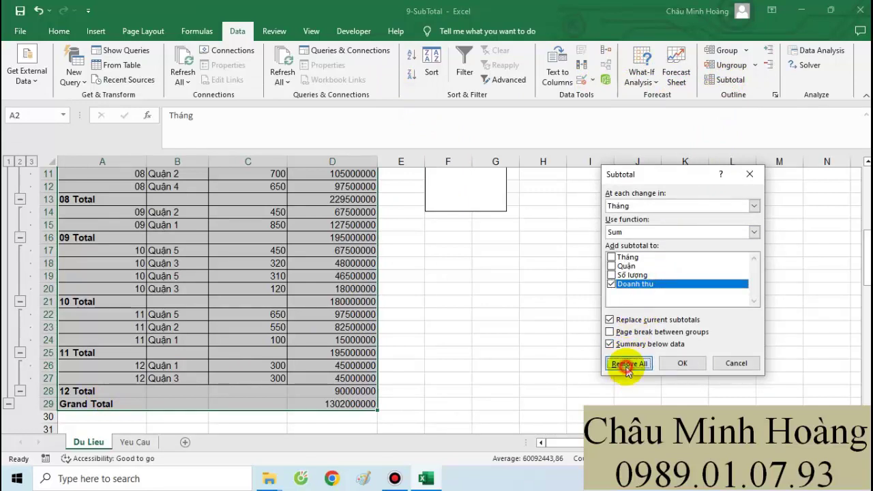
{"action": "scroll", "coordinate": [468, 331], "scroll_direction": "up", "scroll_amount": 3}
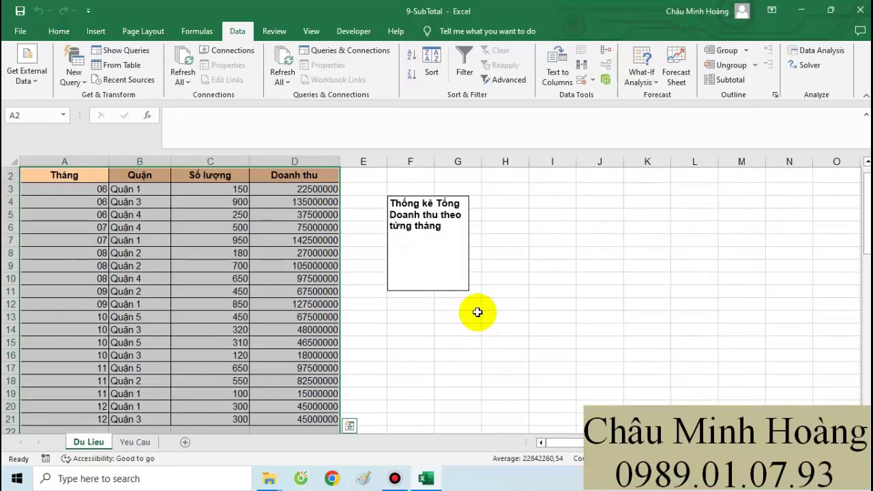